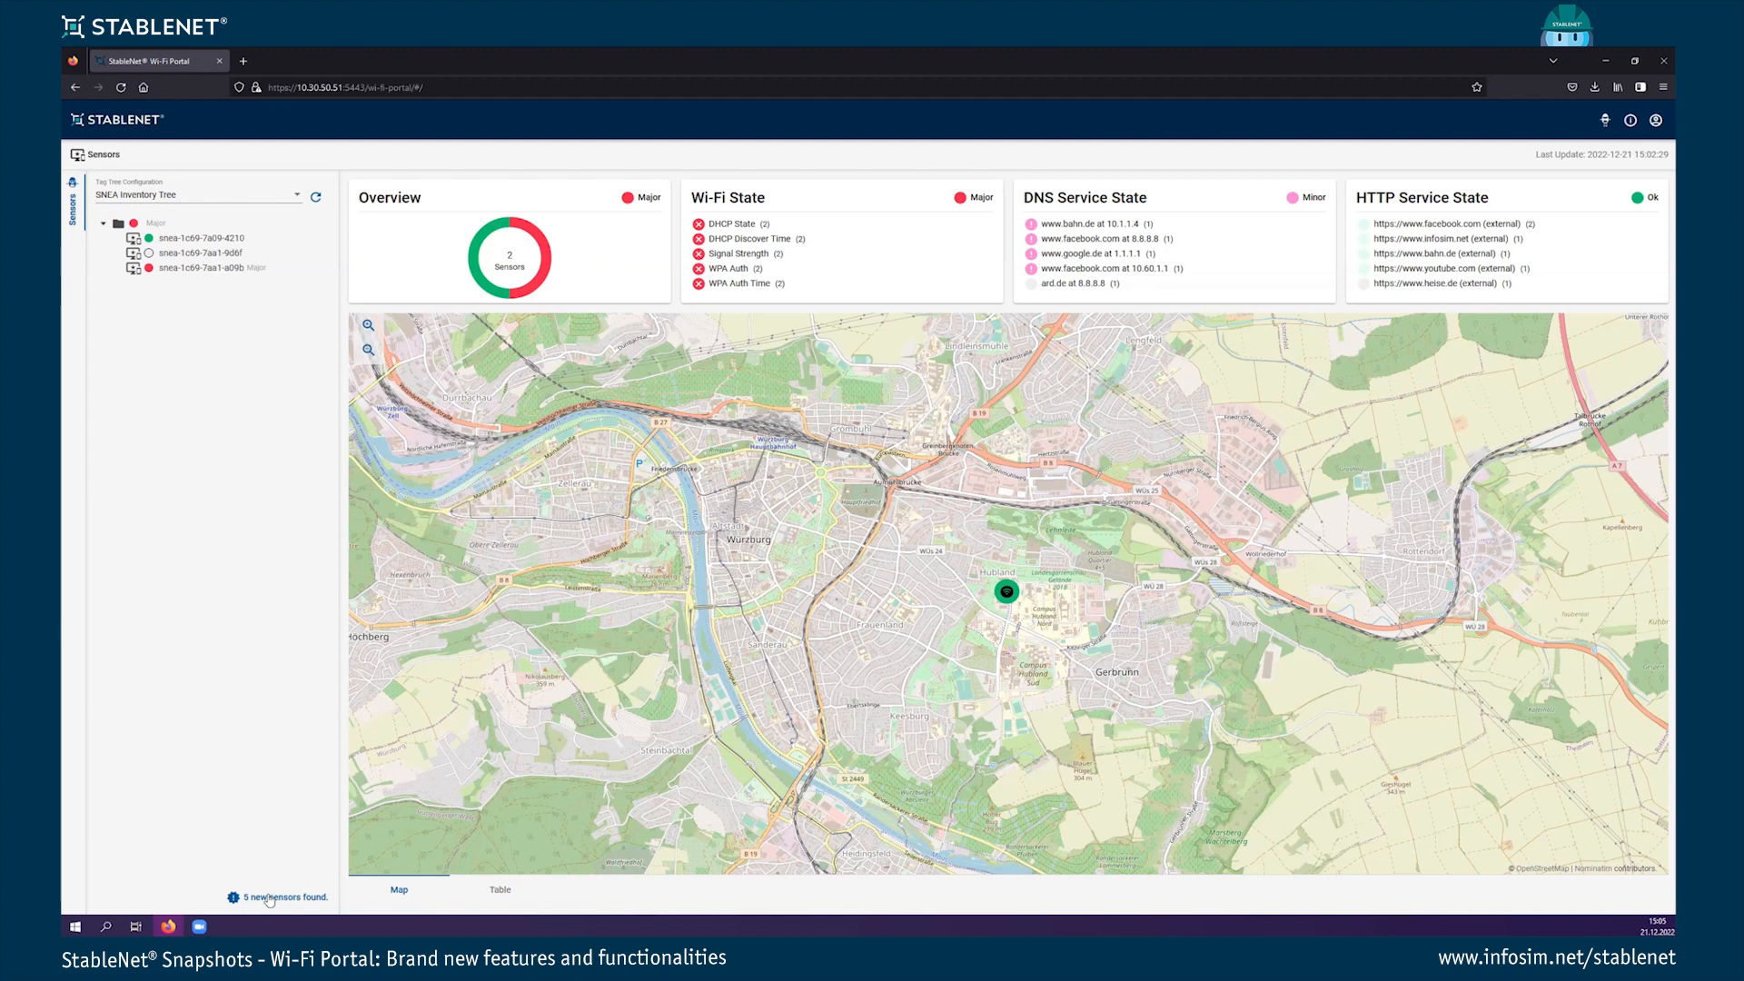
Open the list of 5 newly found rogue sensors and show the first sensor's info popup
right_click(219, 537)
left_click(204, 466)
left_click(290, 899)
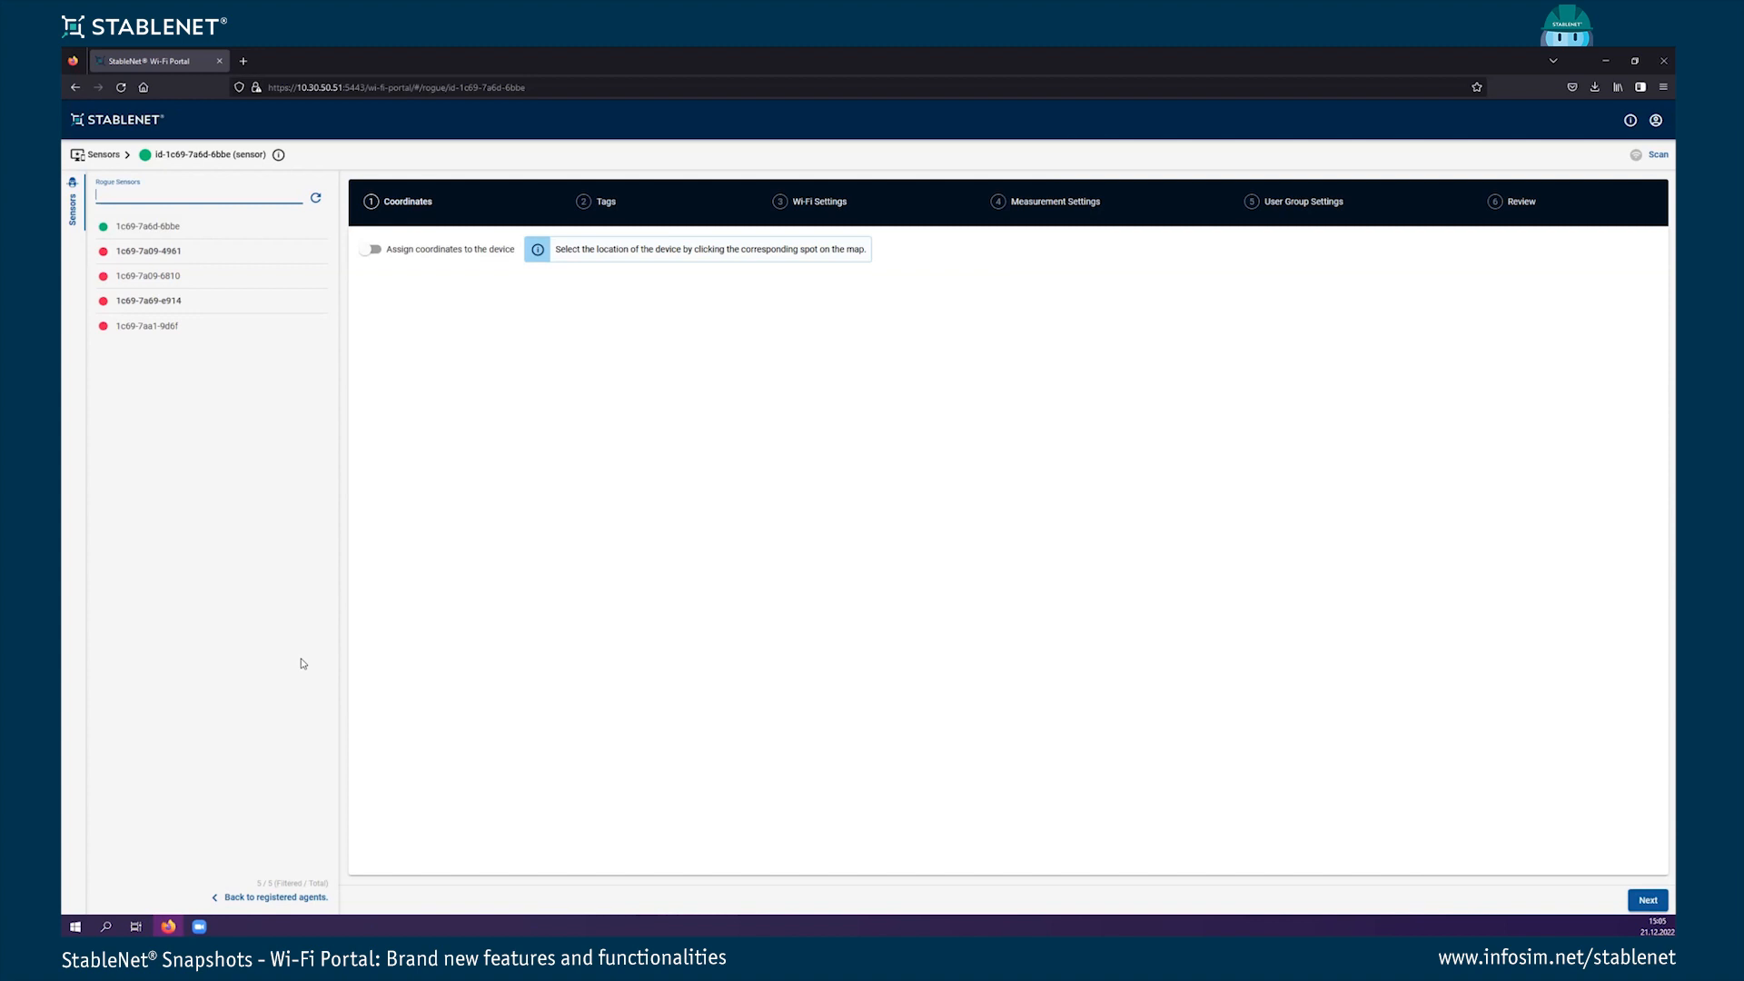
left_click(203, 234)
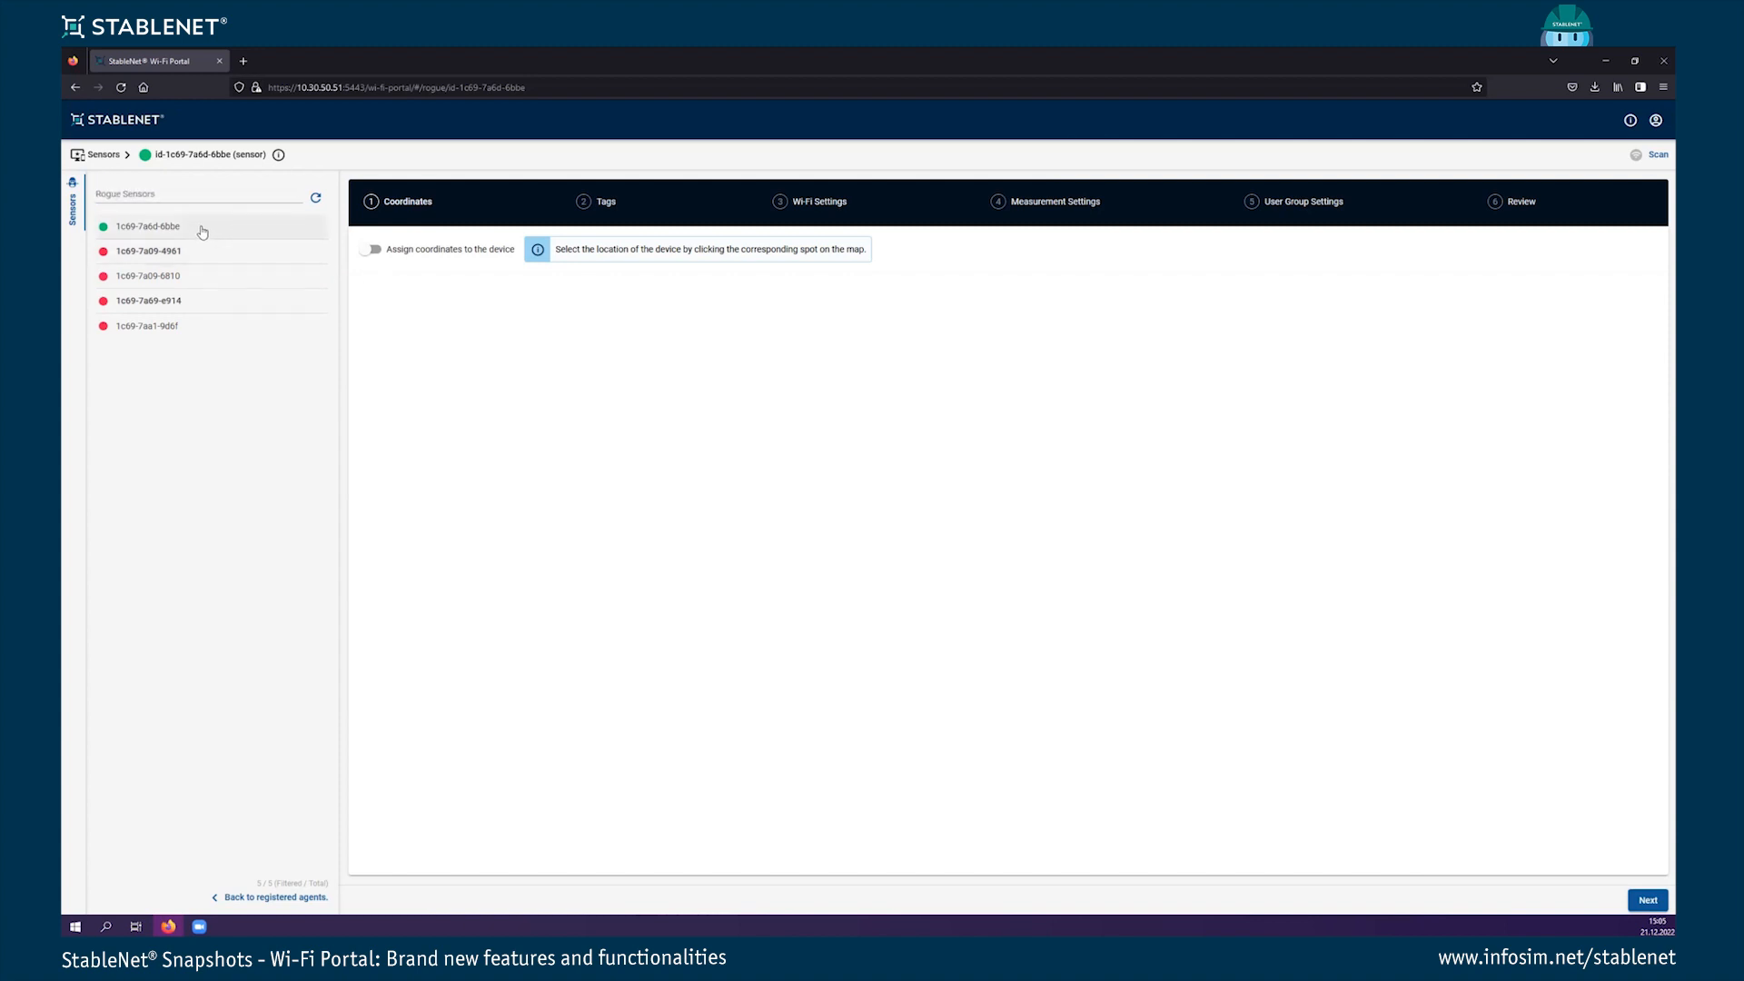
left_click(280, 156)
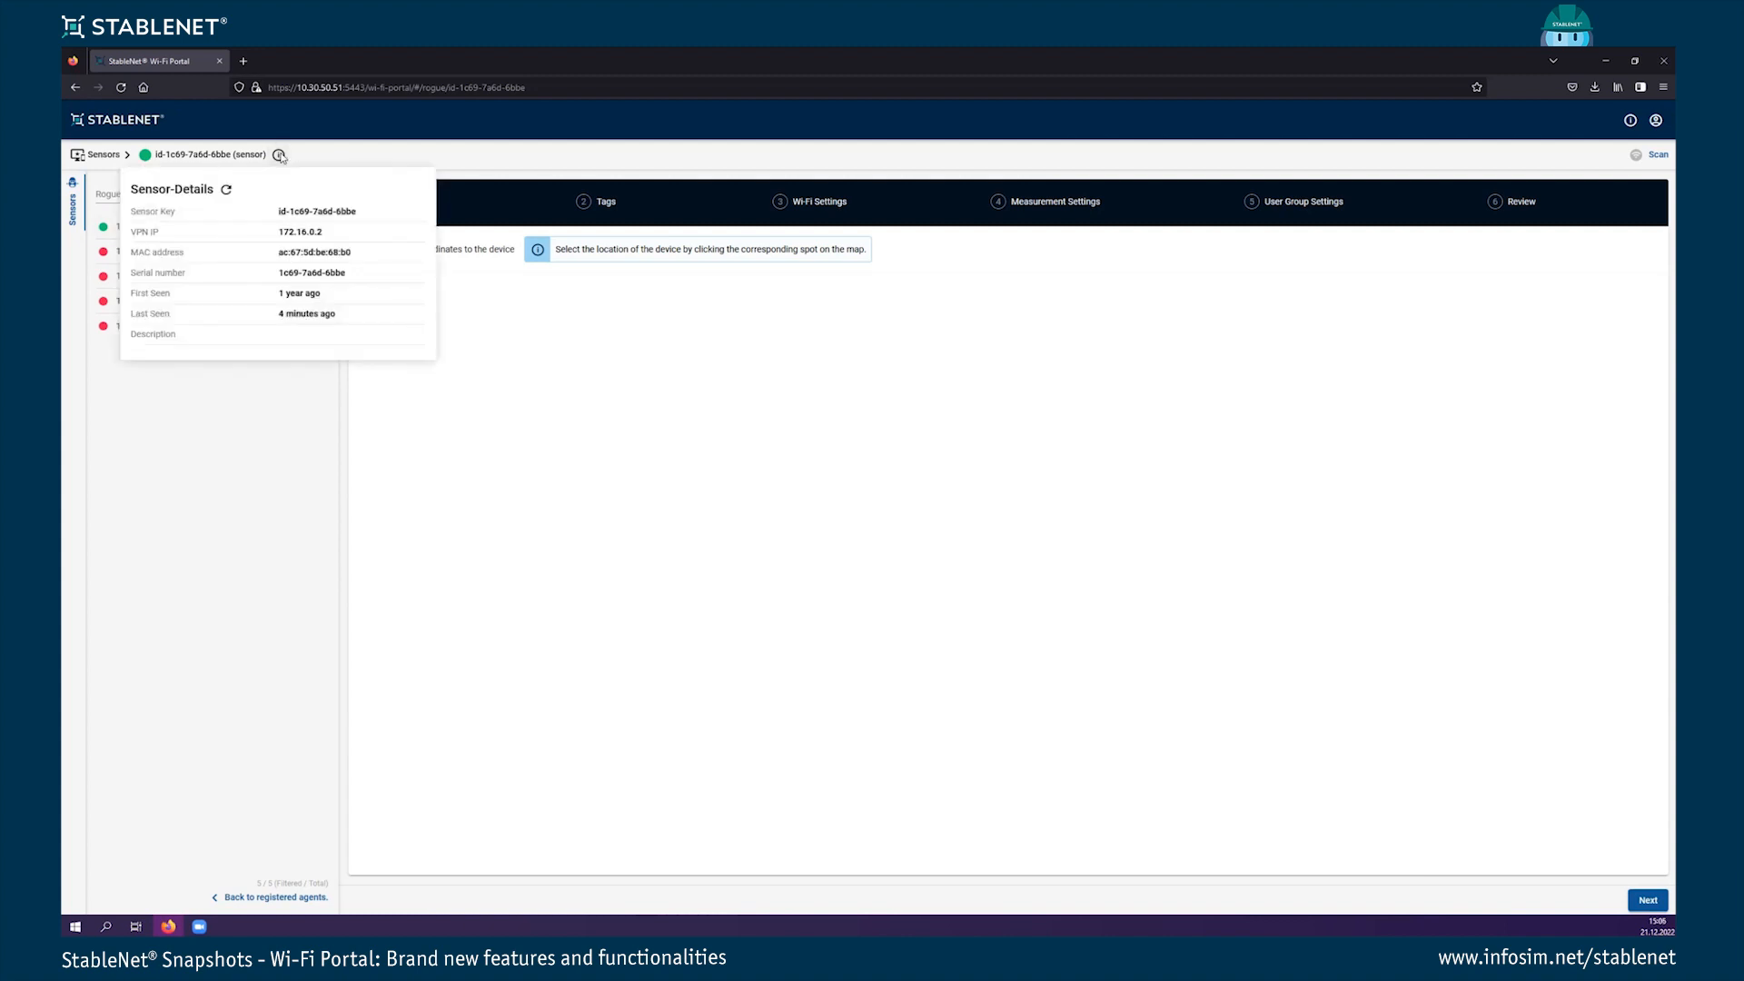
Check the sensor's last seen time, close the popup, and enable 'Assign coordinates to the device'
left_click_drag(352, 320, 277, 314)
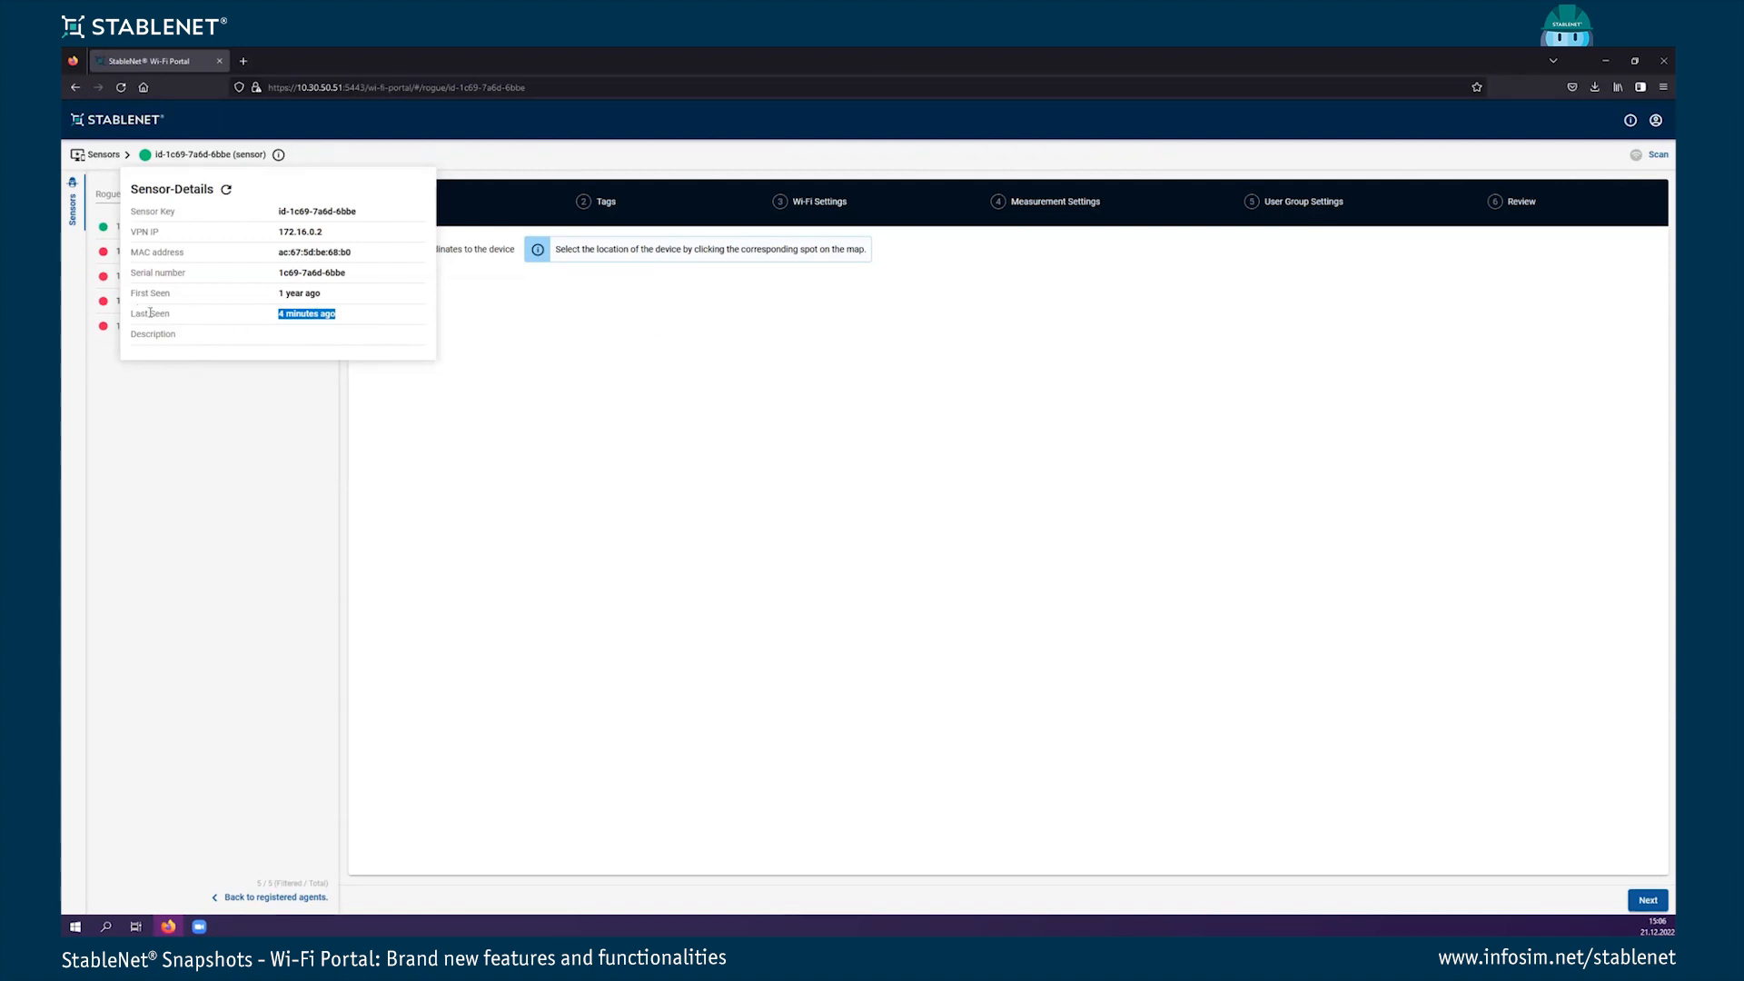
left_click(282, 314)
left_click_drag(279, 315, 340, 316)
left_click(587, 345)
left_click(372, 248)
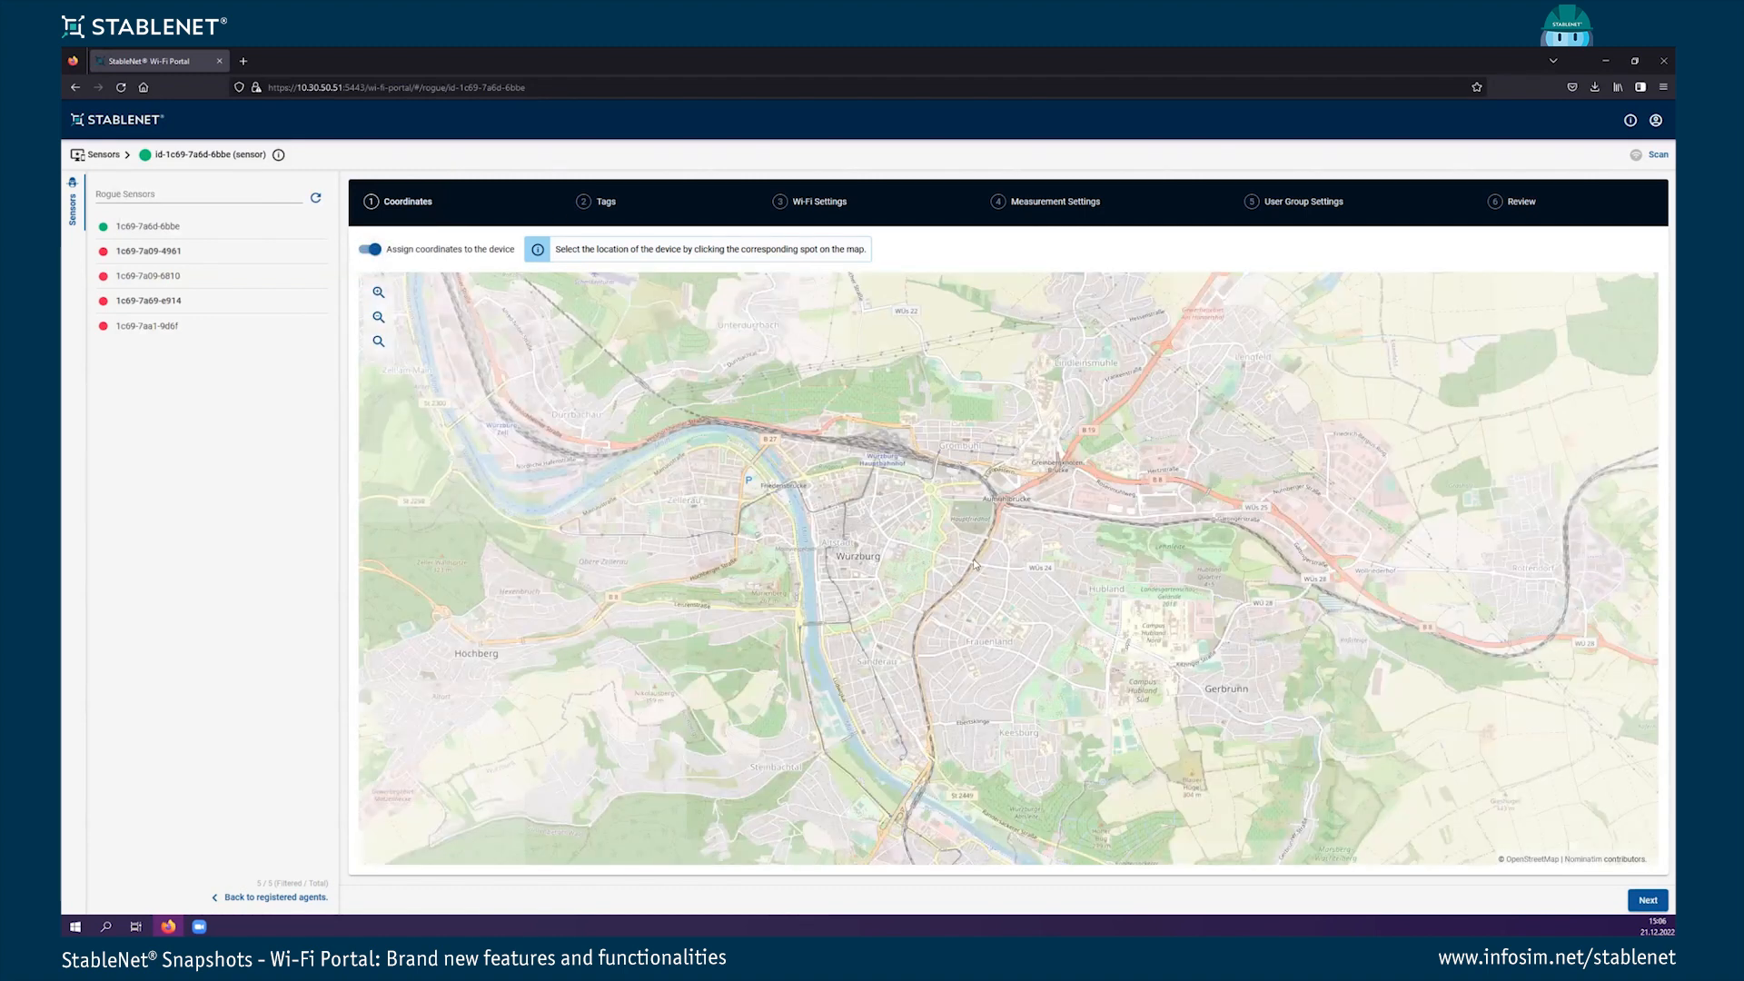
Pin the sensor's location on the Würzburg map and advance past tags to Wi-Fi settings
left_click(968, 539)
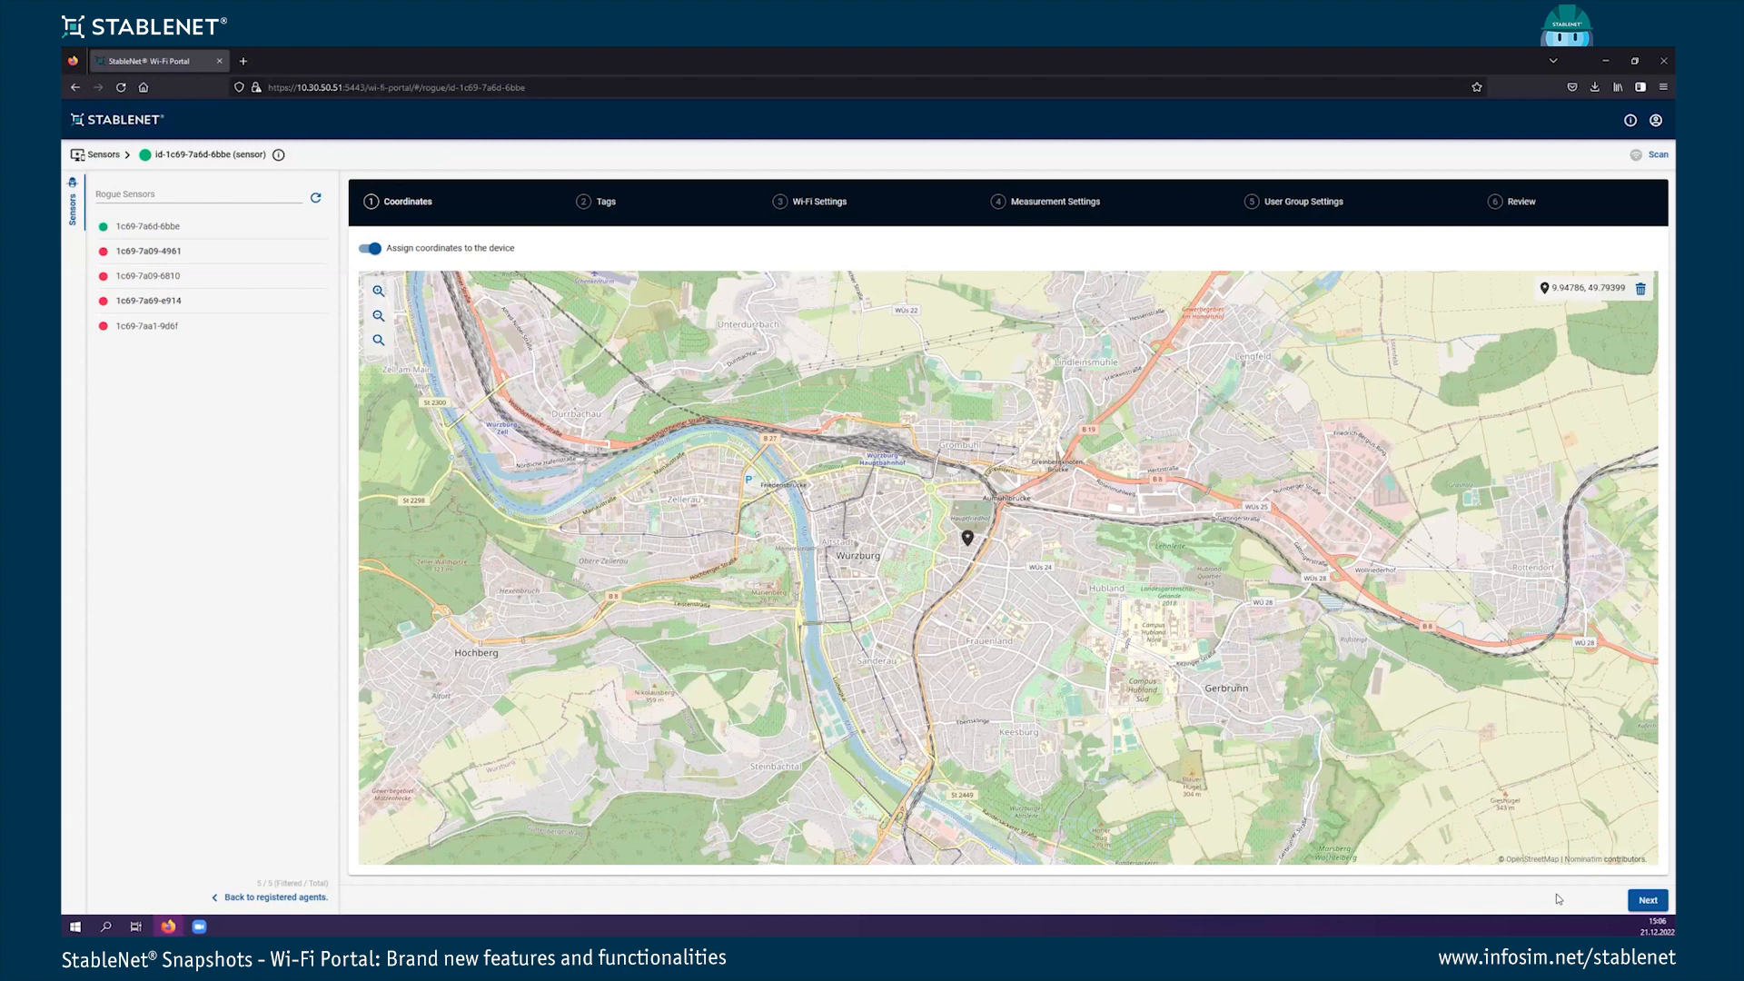
left_click(1660, 904)
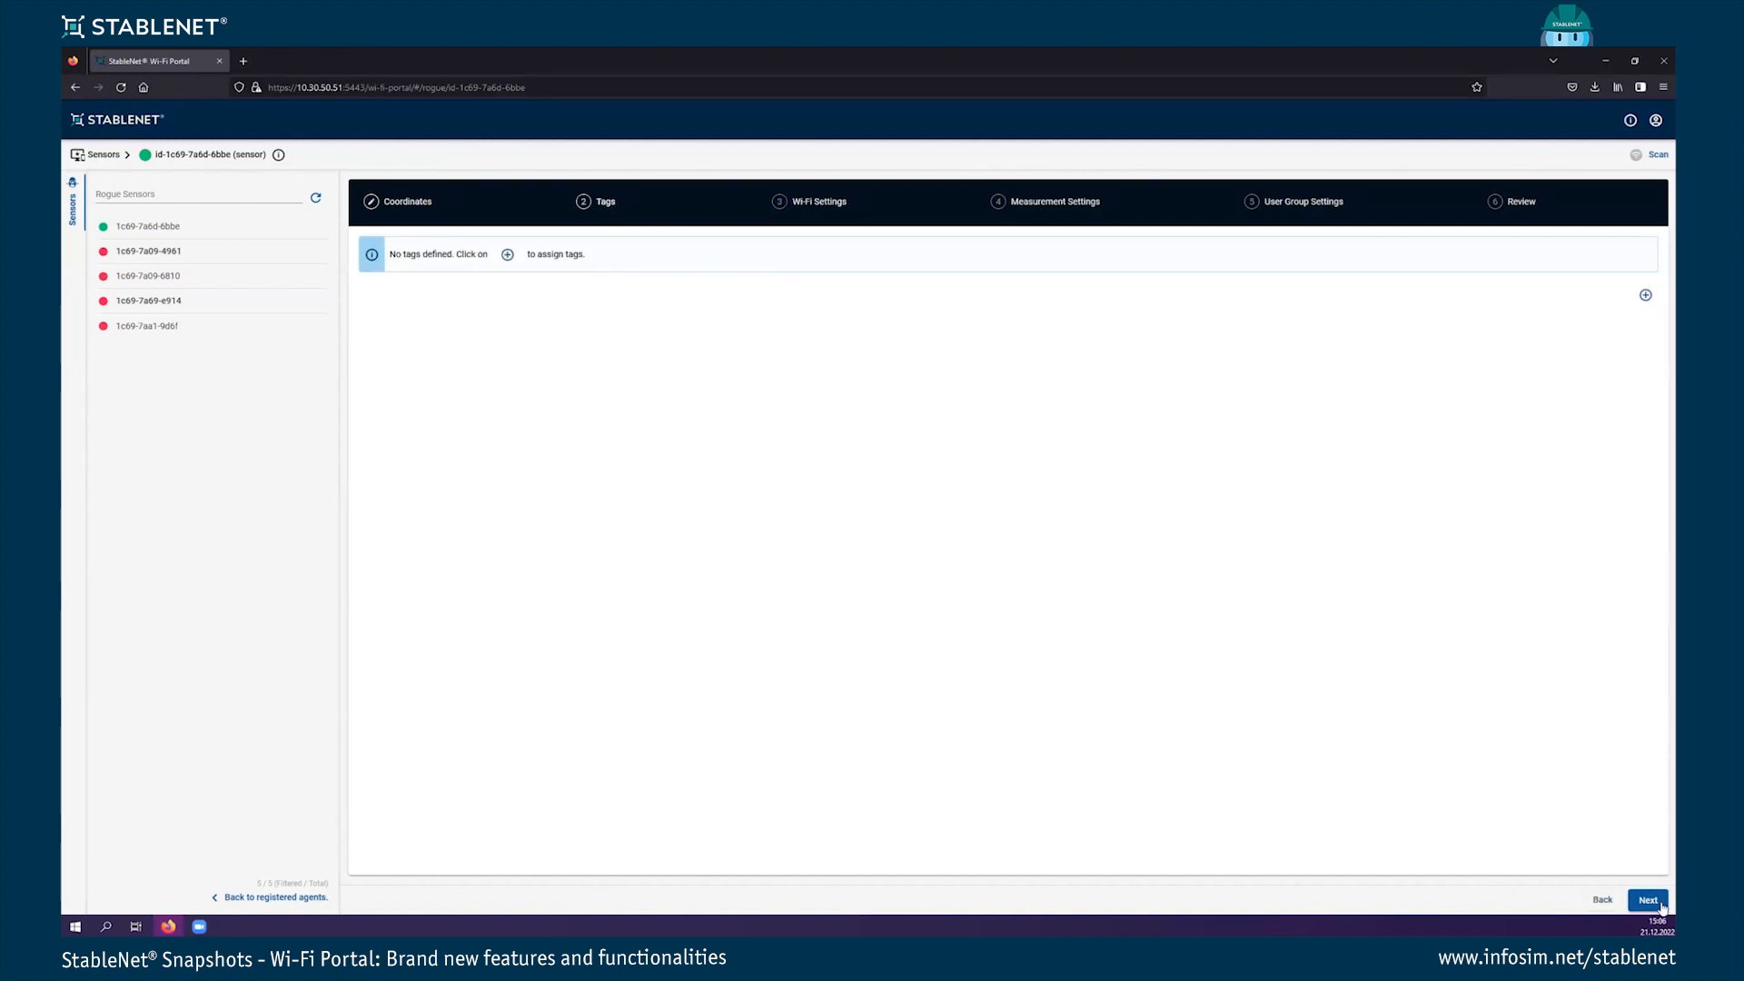
left_click(1662, 903)
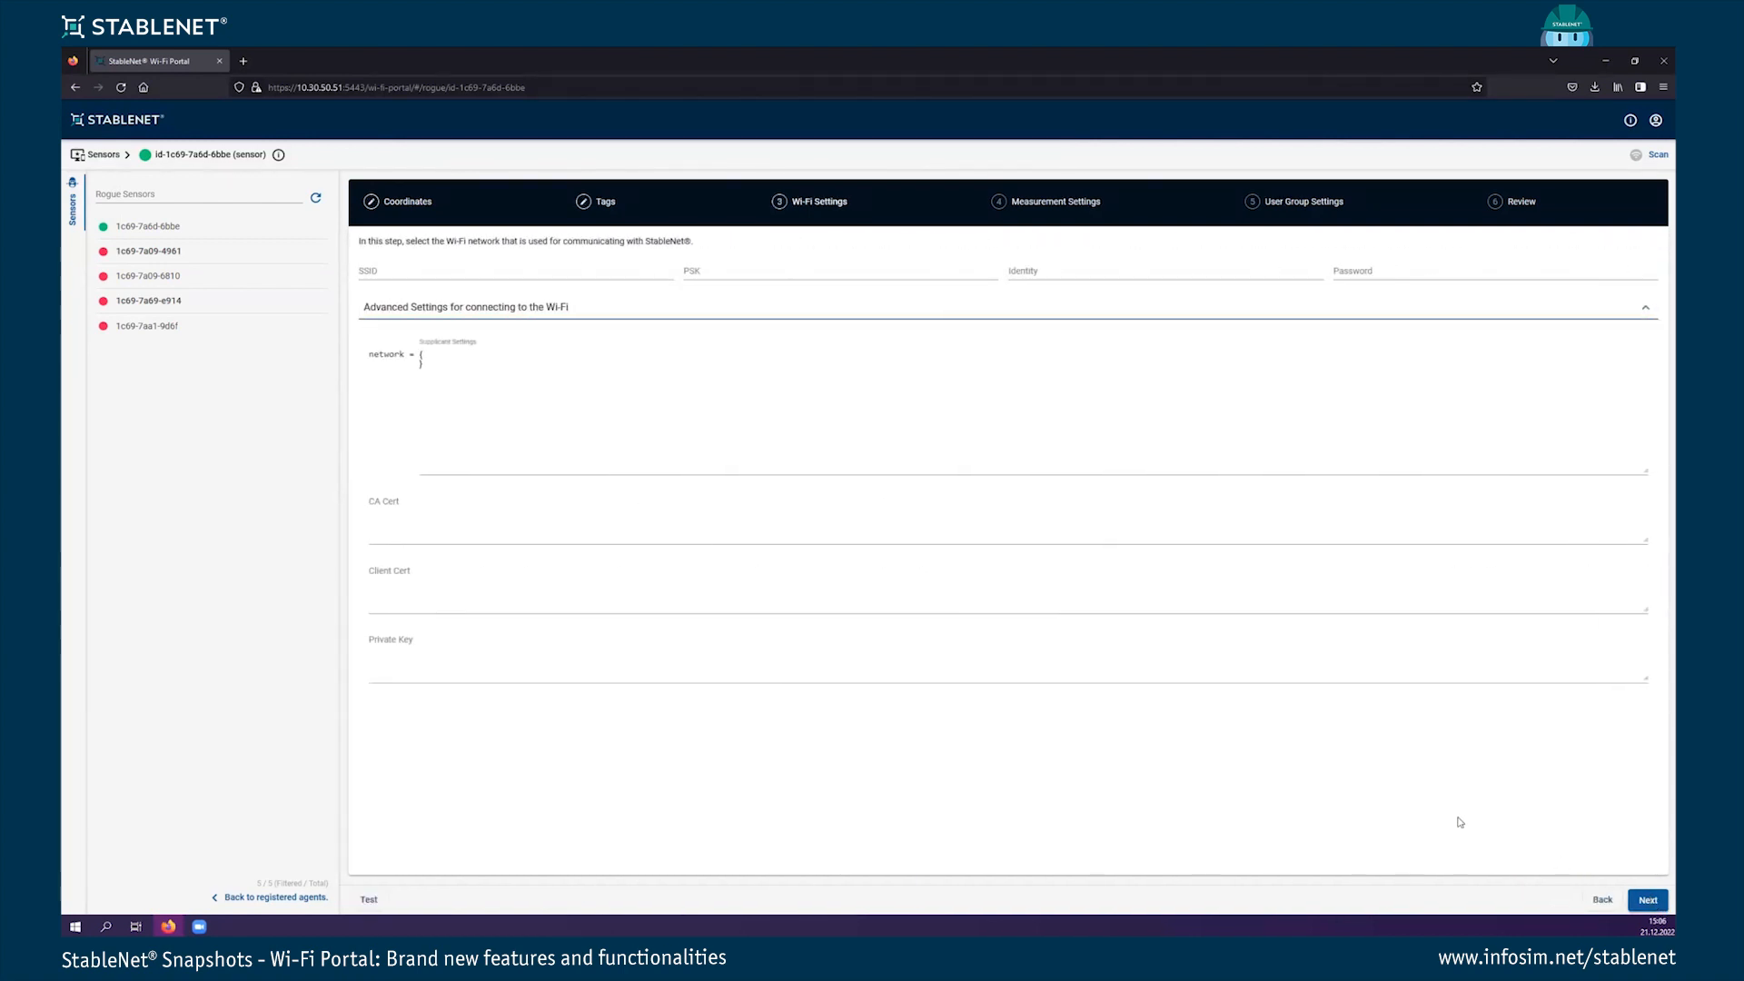
Scan access points and paste the Infosim-IoT configuration into Supplicant Settings, removing the bssid line
left_click(1655, 156)
left_click(1598, 157)
left_click(1212, 253)
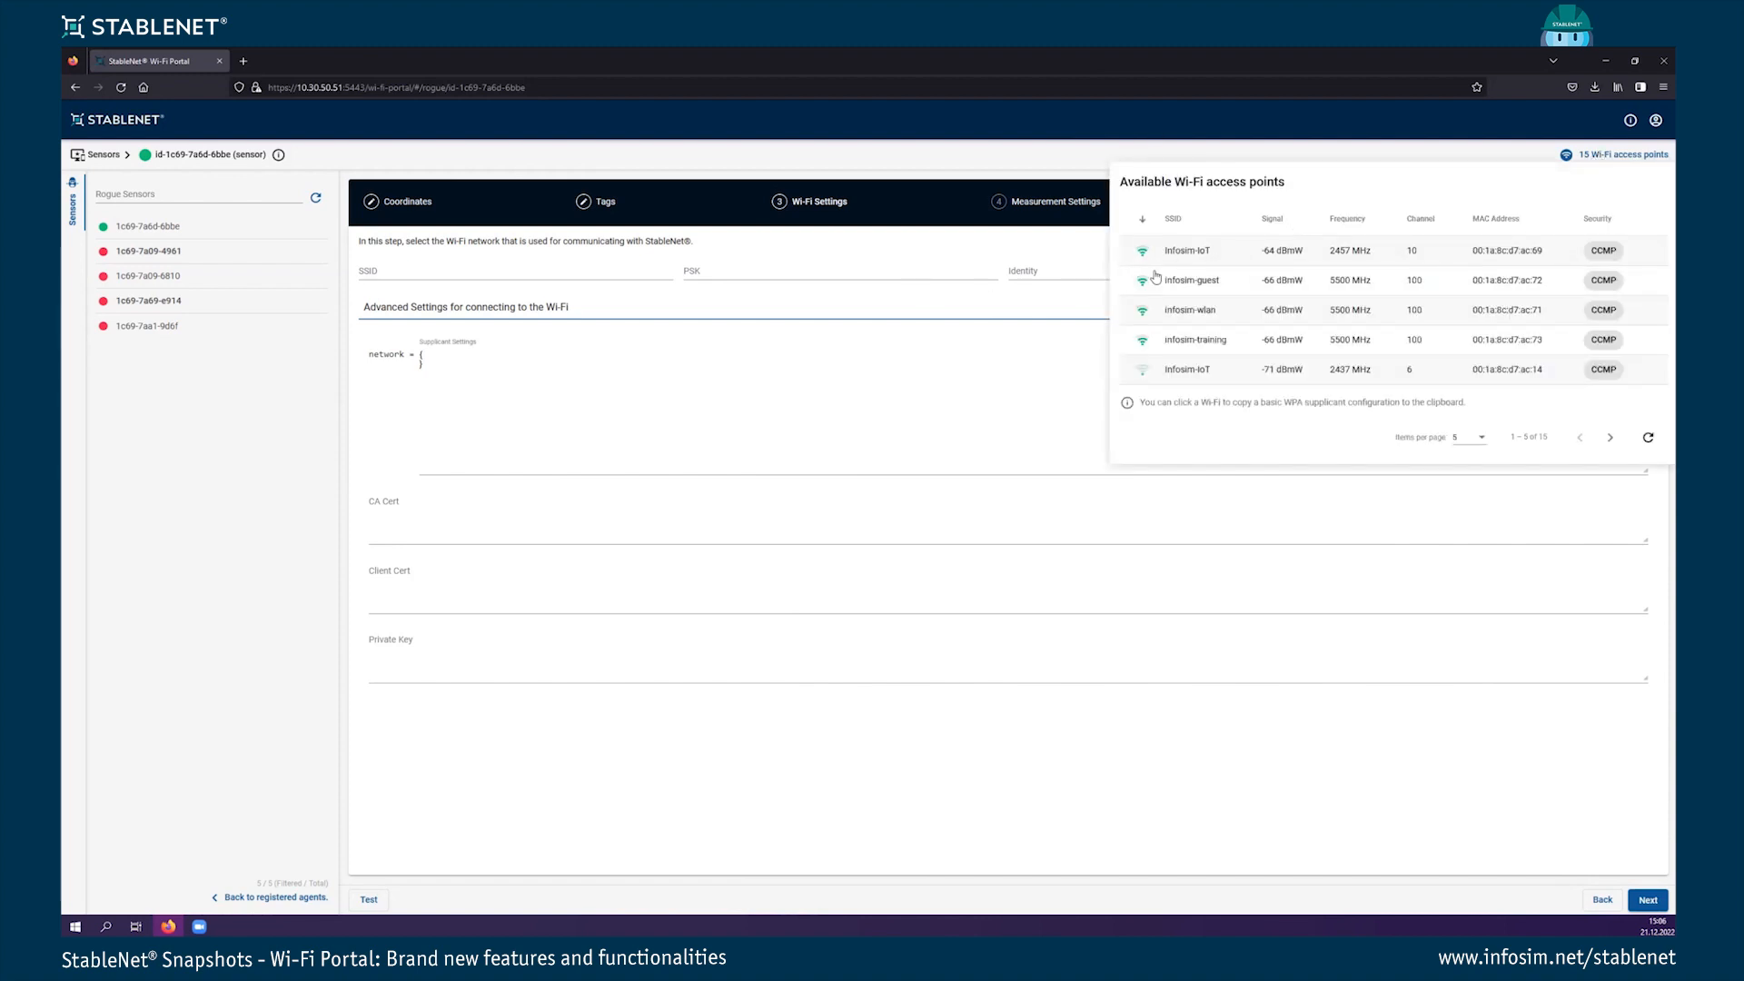
left_click(433, 366)
type("ssid=\"Infosim-IoT\" bssid=00:1a:8c:d7:ac:69")
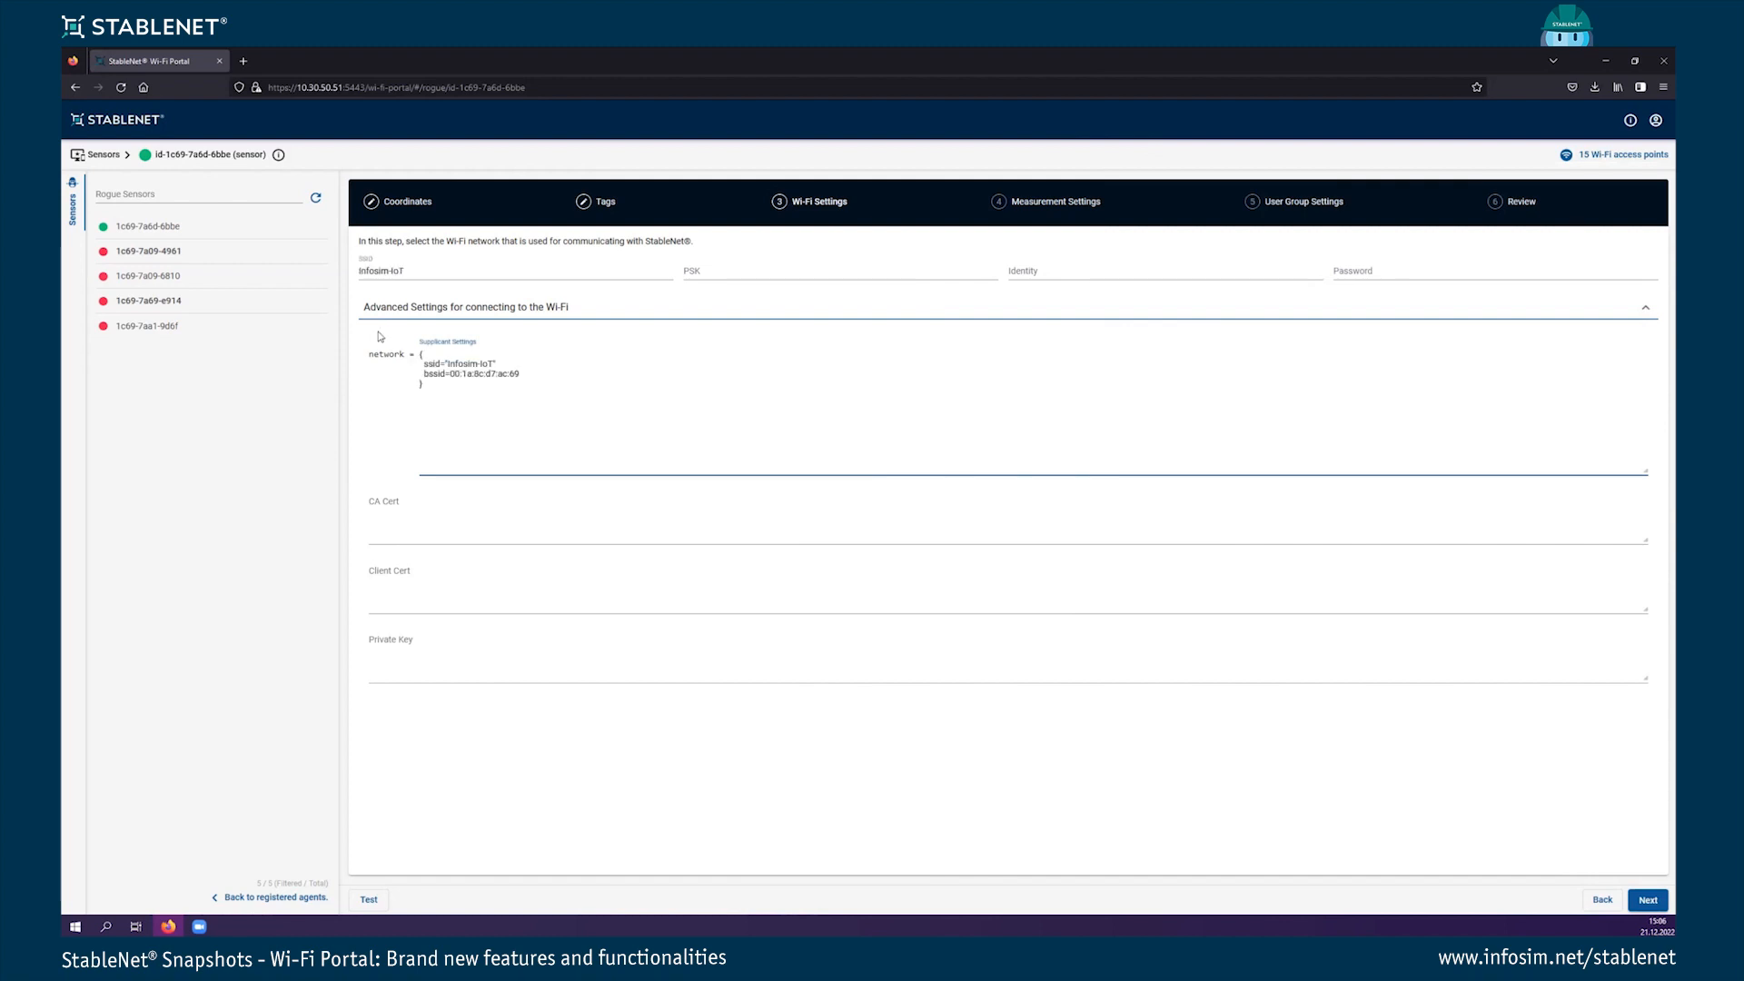
left_click_drag(553, 371, 559, 363)
key("BackSpace")
key("BackSpace")
left_click_drag(498, 364, 416, 354)
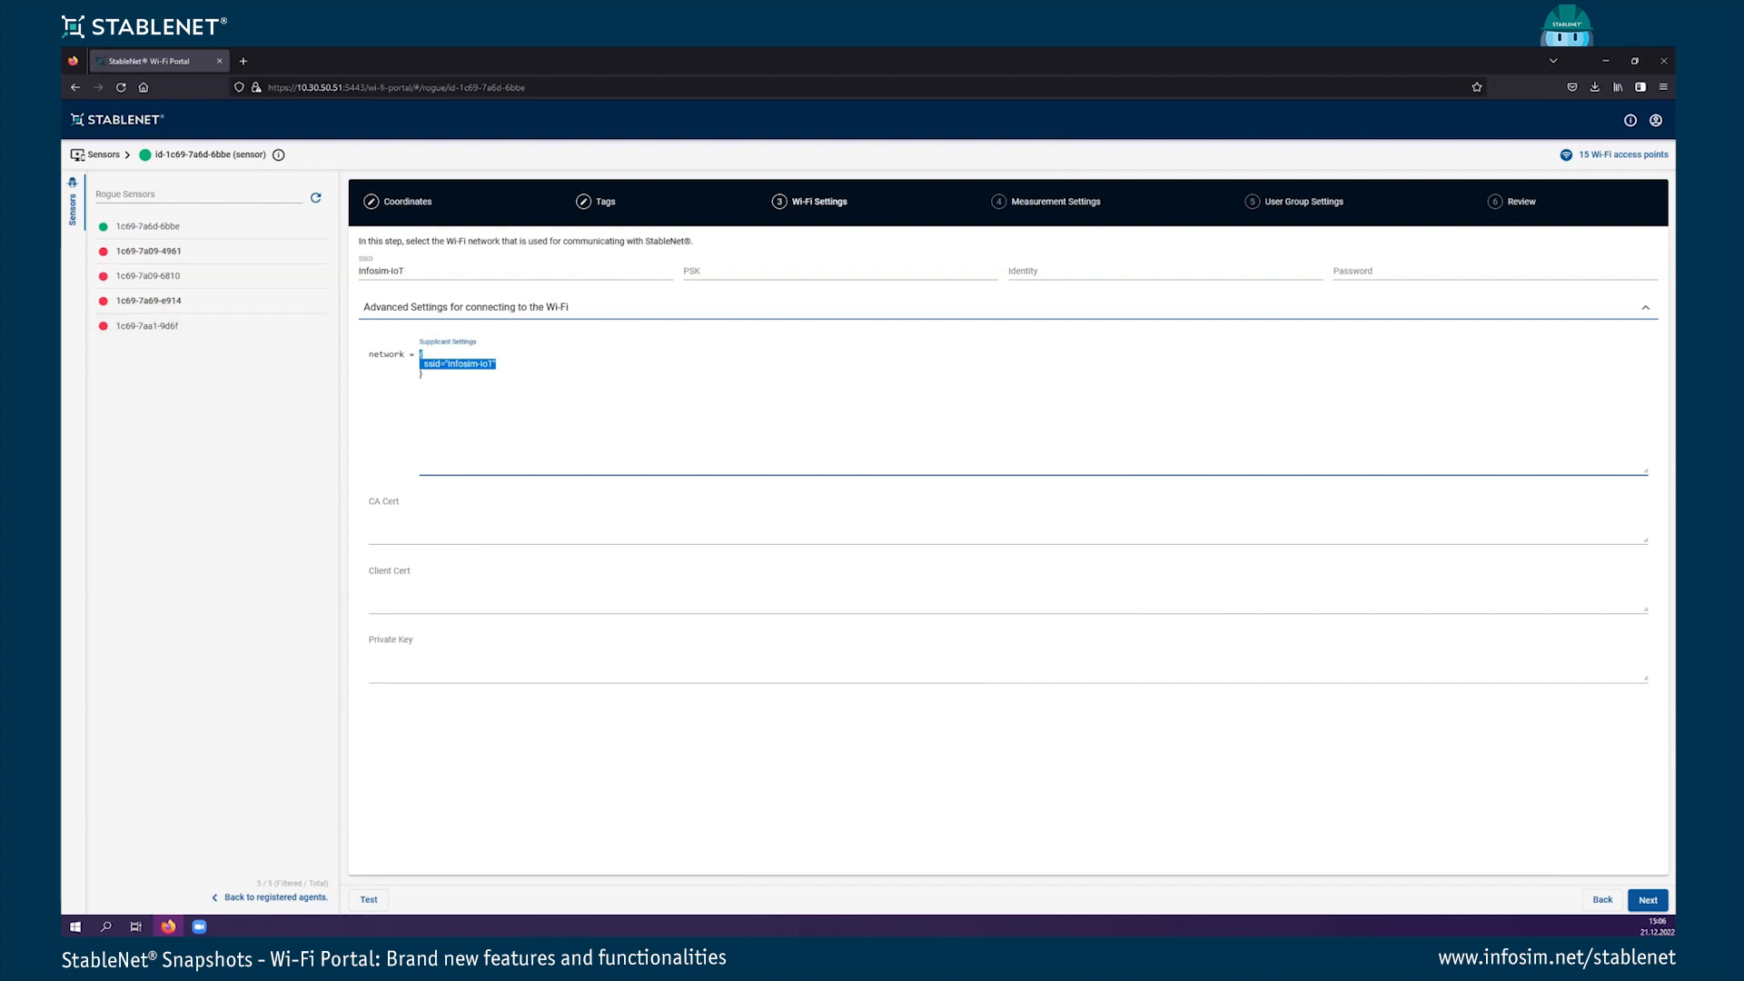
key("alt+Tab")
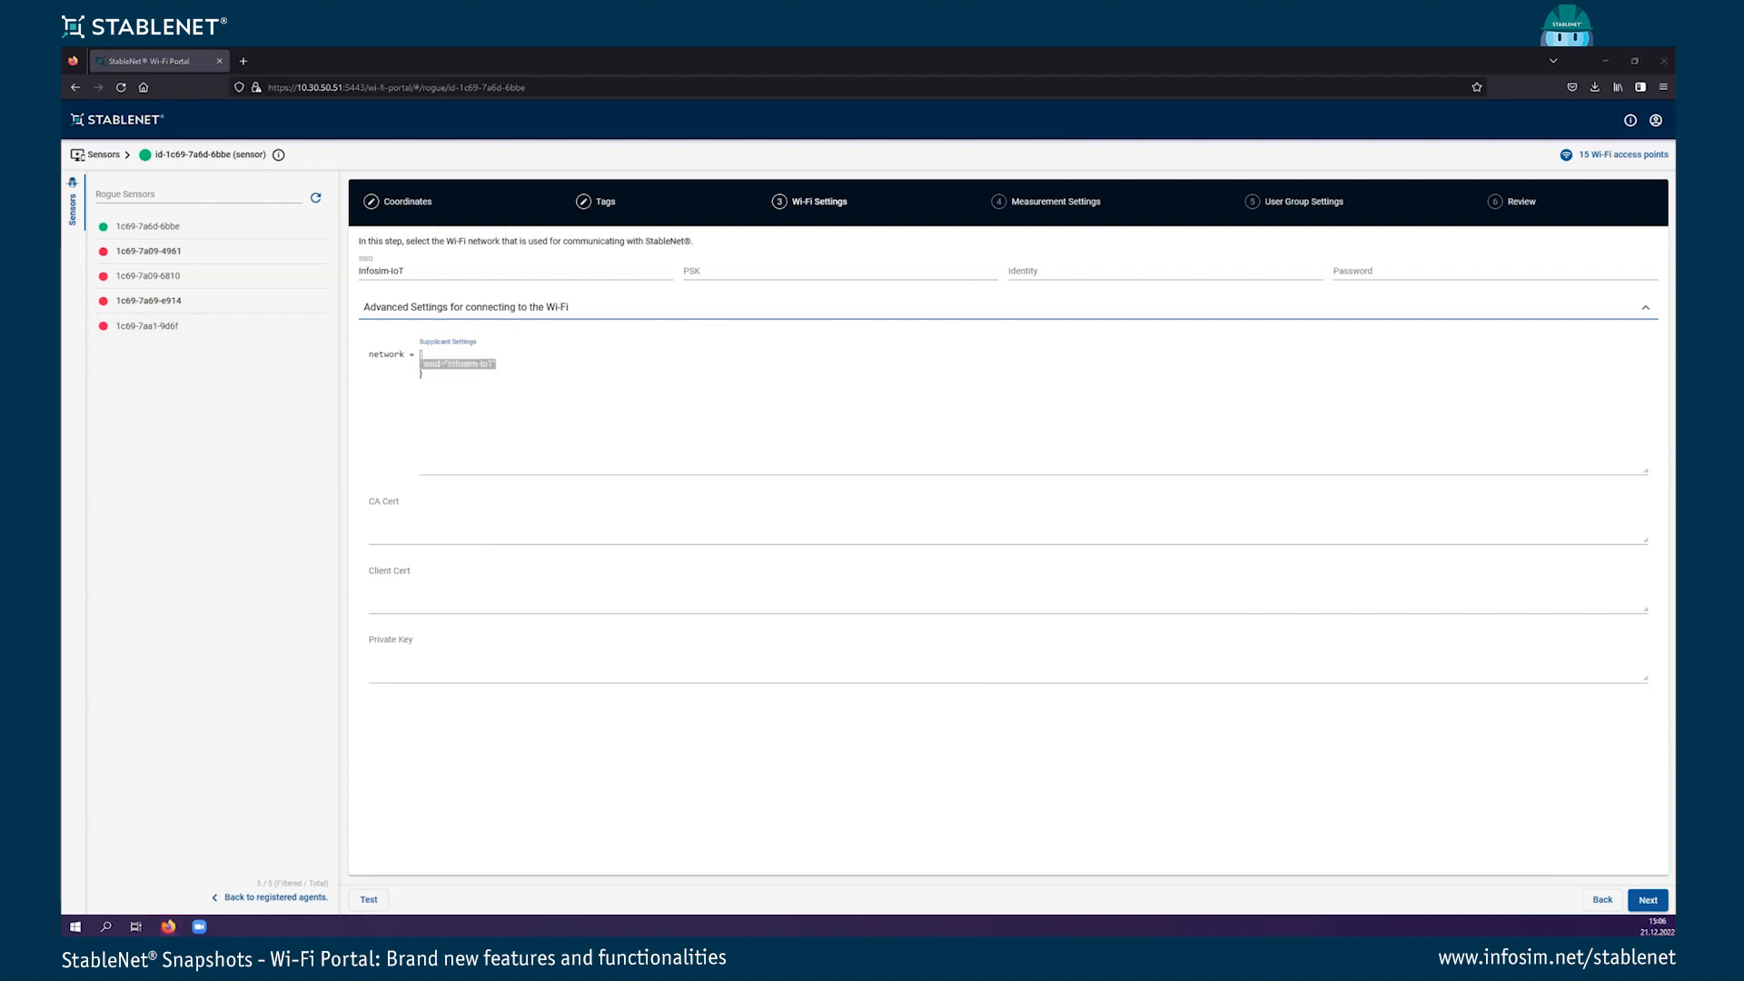
Paste the network's pre-shared key into the PSK field and proceed to Measurement Settings
left_click(835, 270)
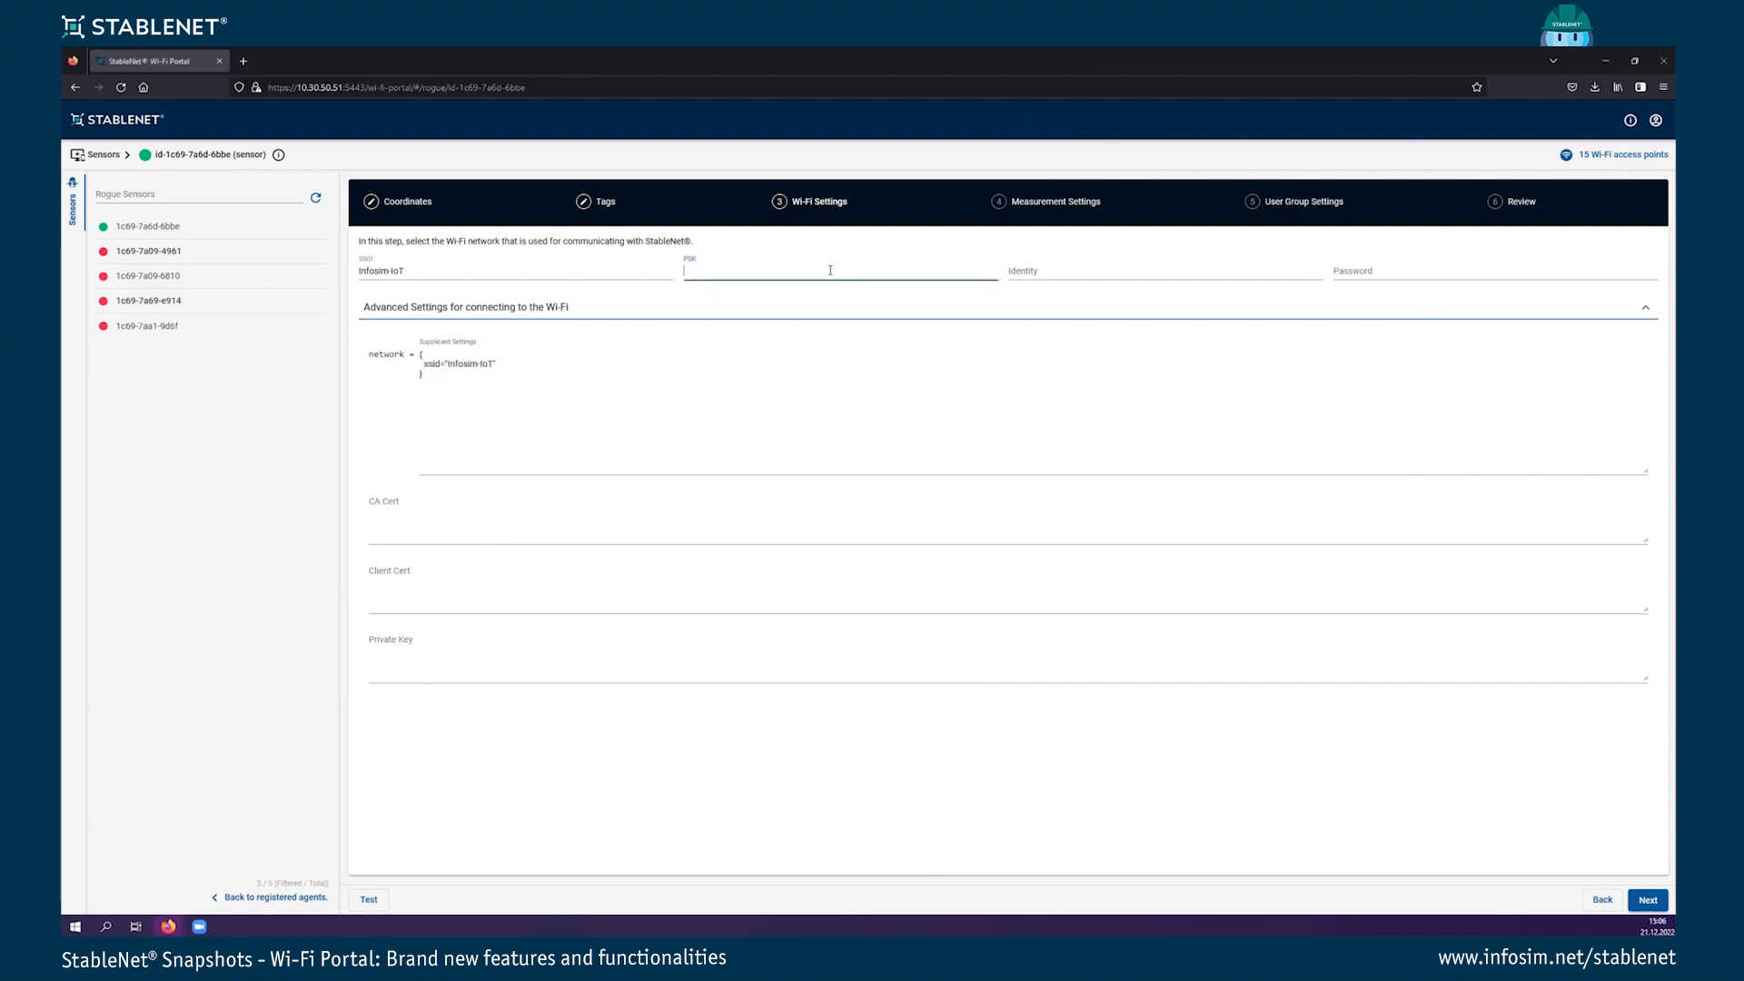
left_click(999, 519)
left_click(1651, 900)
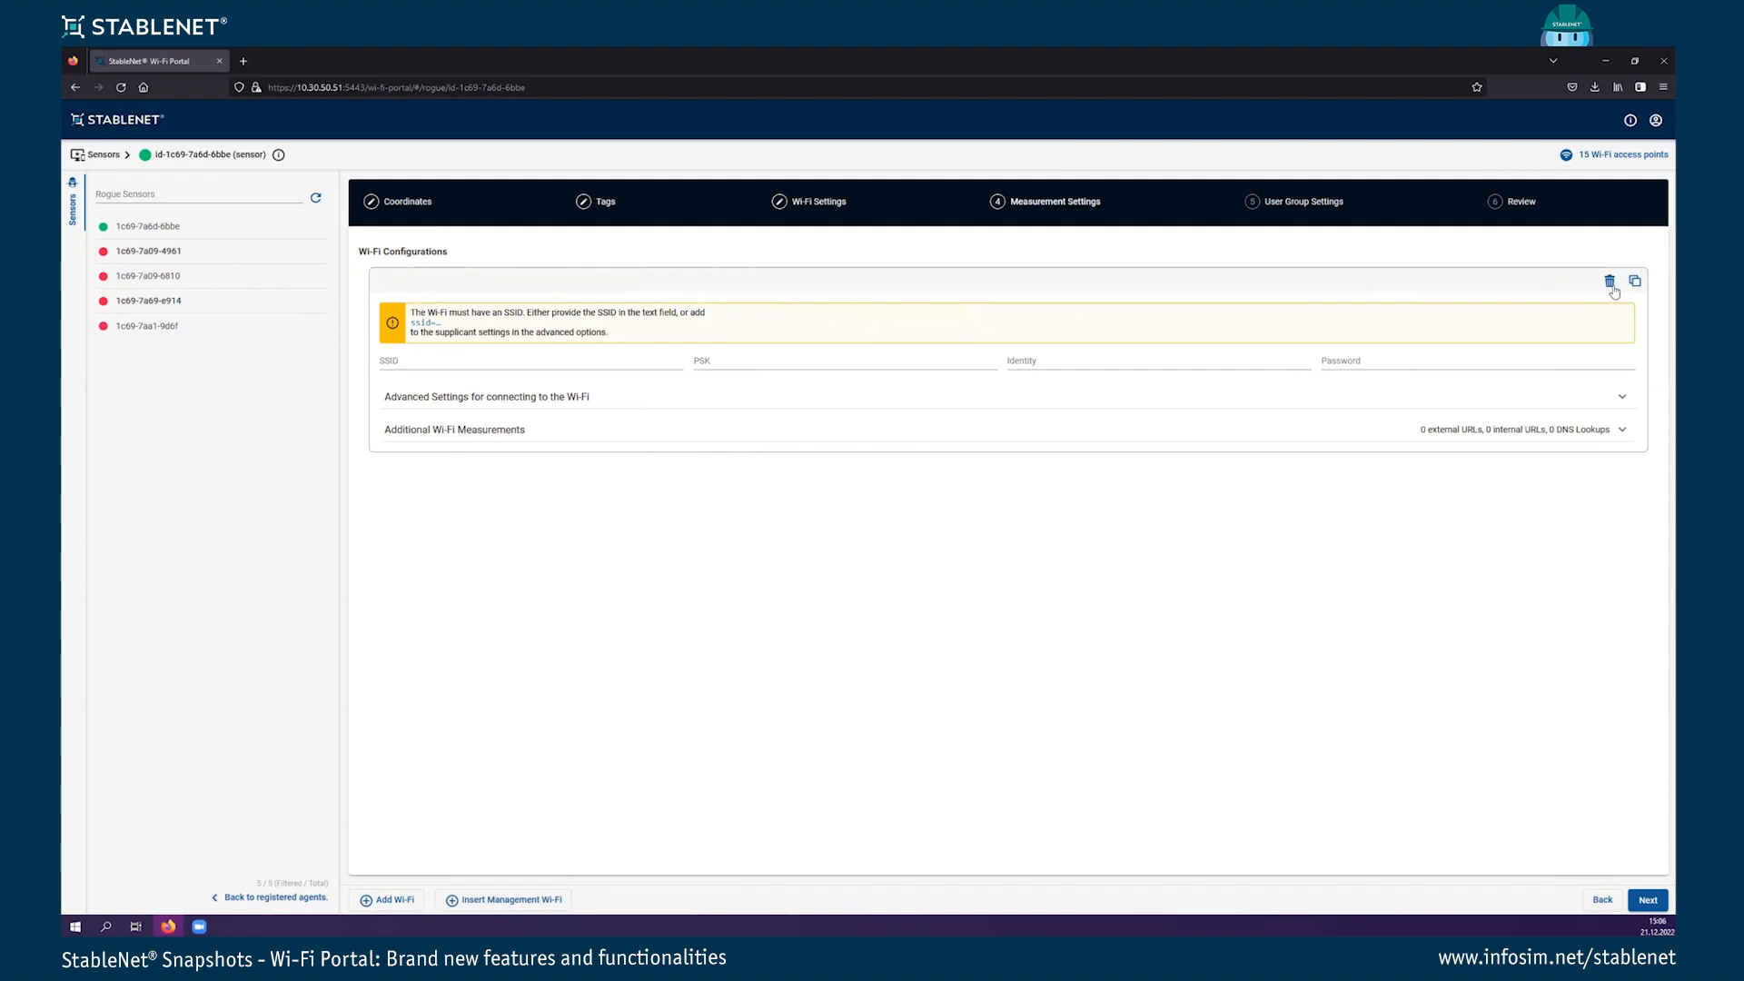
left_click(1611, 283)
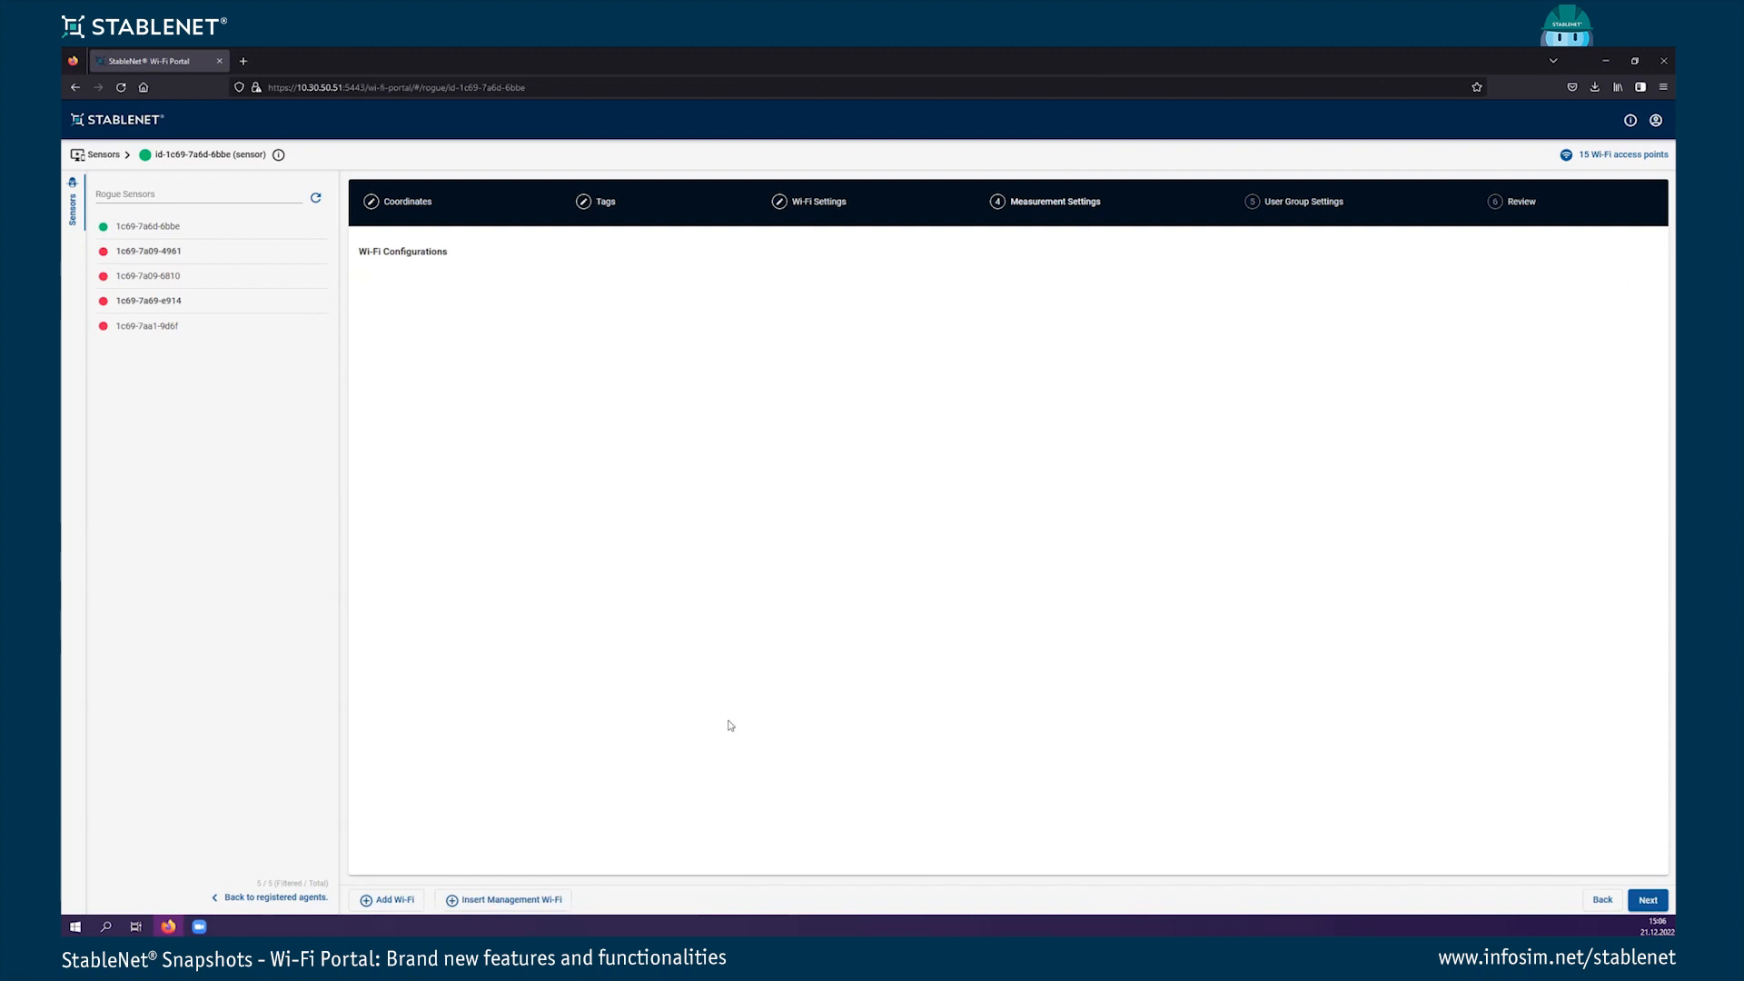
left_click(508, 901)
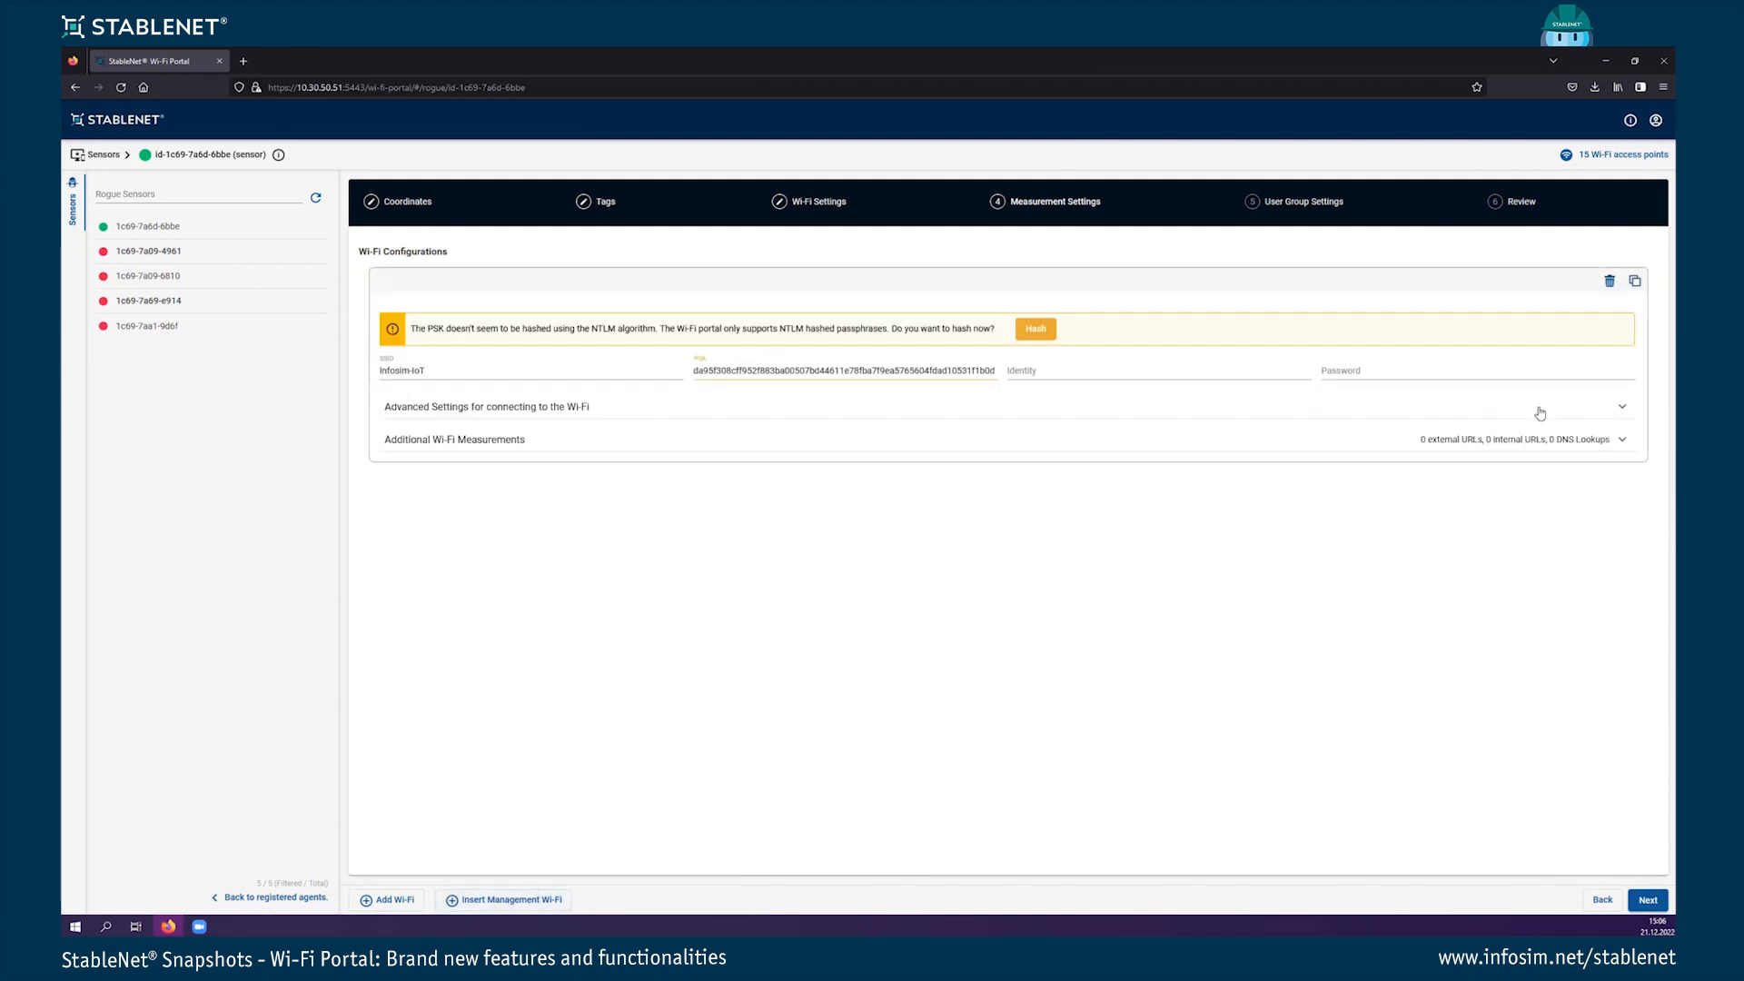
left_click(1526, 439)
left_click(554, 491)
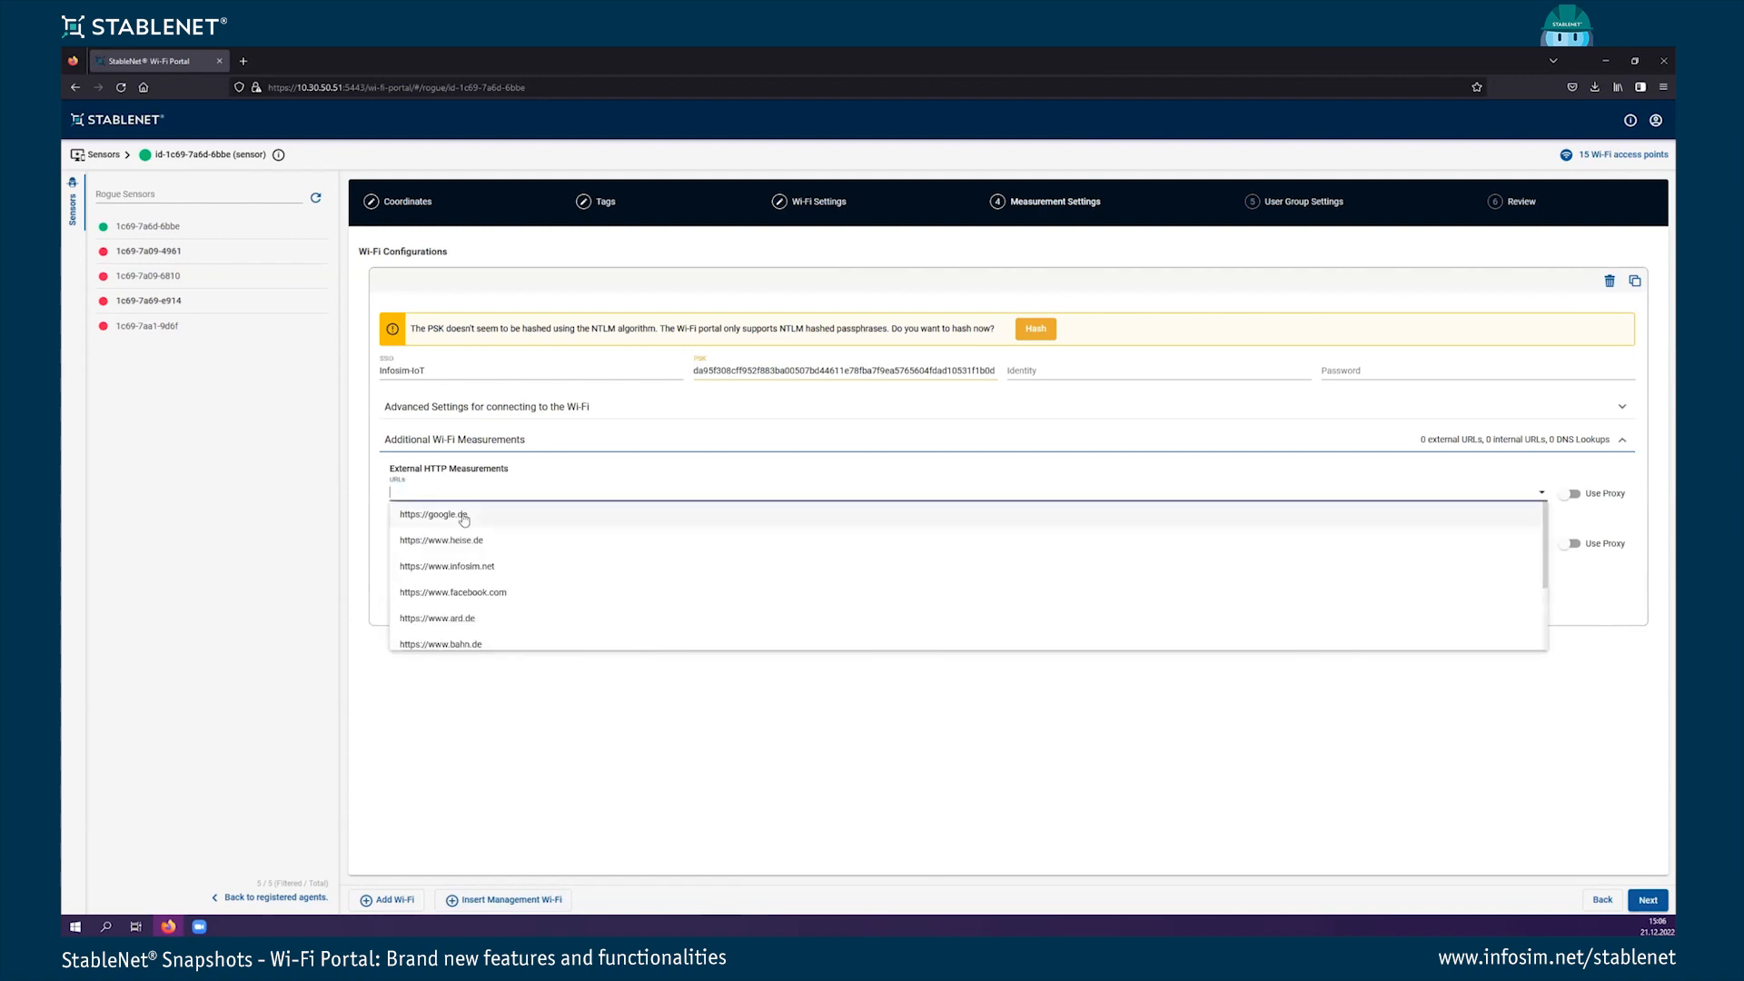
left_click(469, 518)
left_click(904, 806)
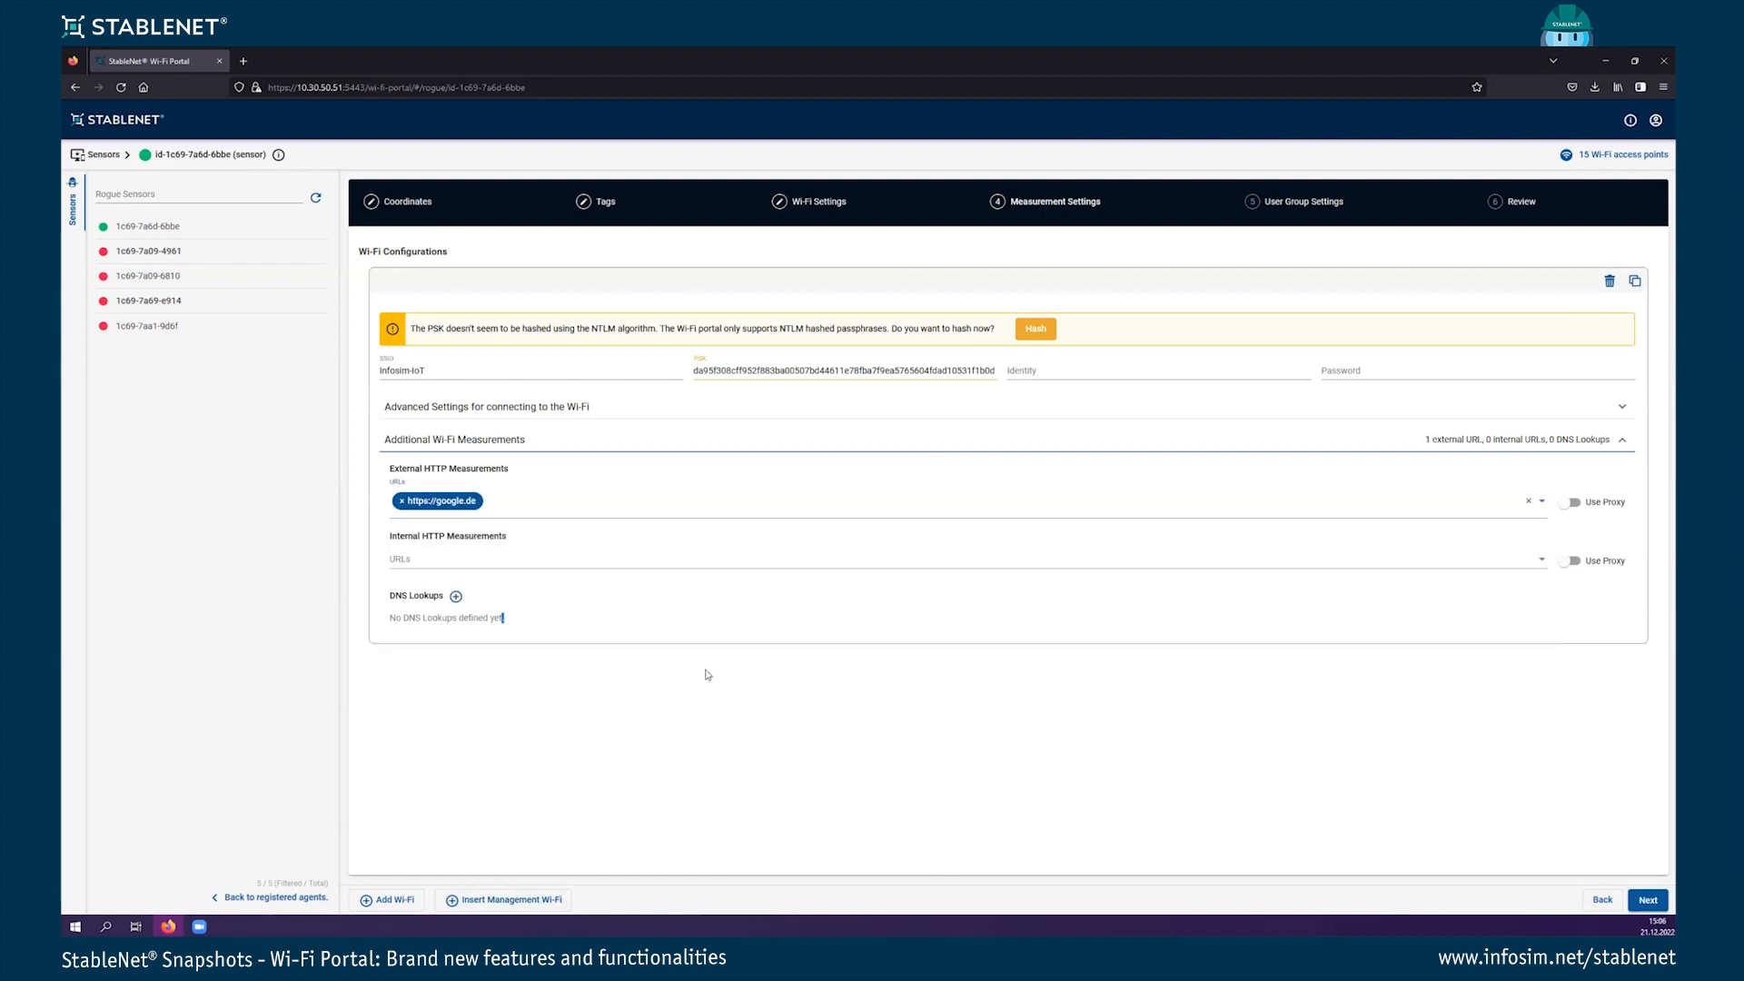
left_click(1624, 442)
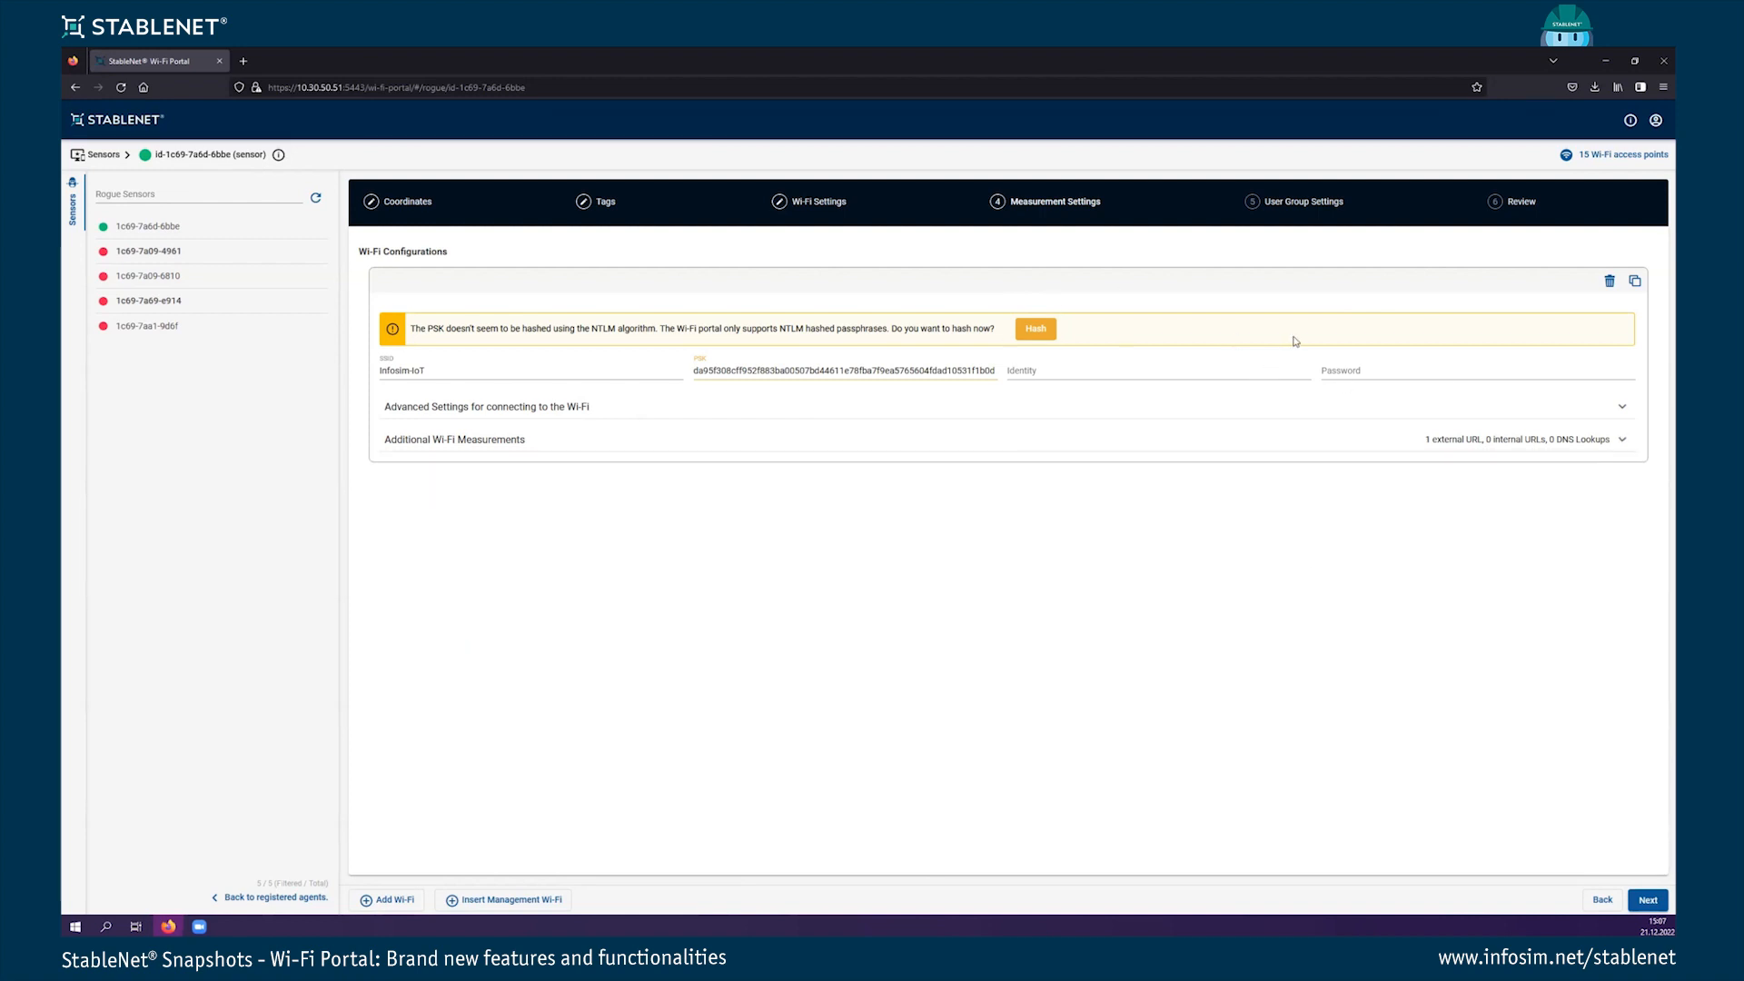
left_click(1288, 204)
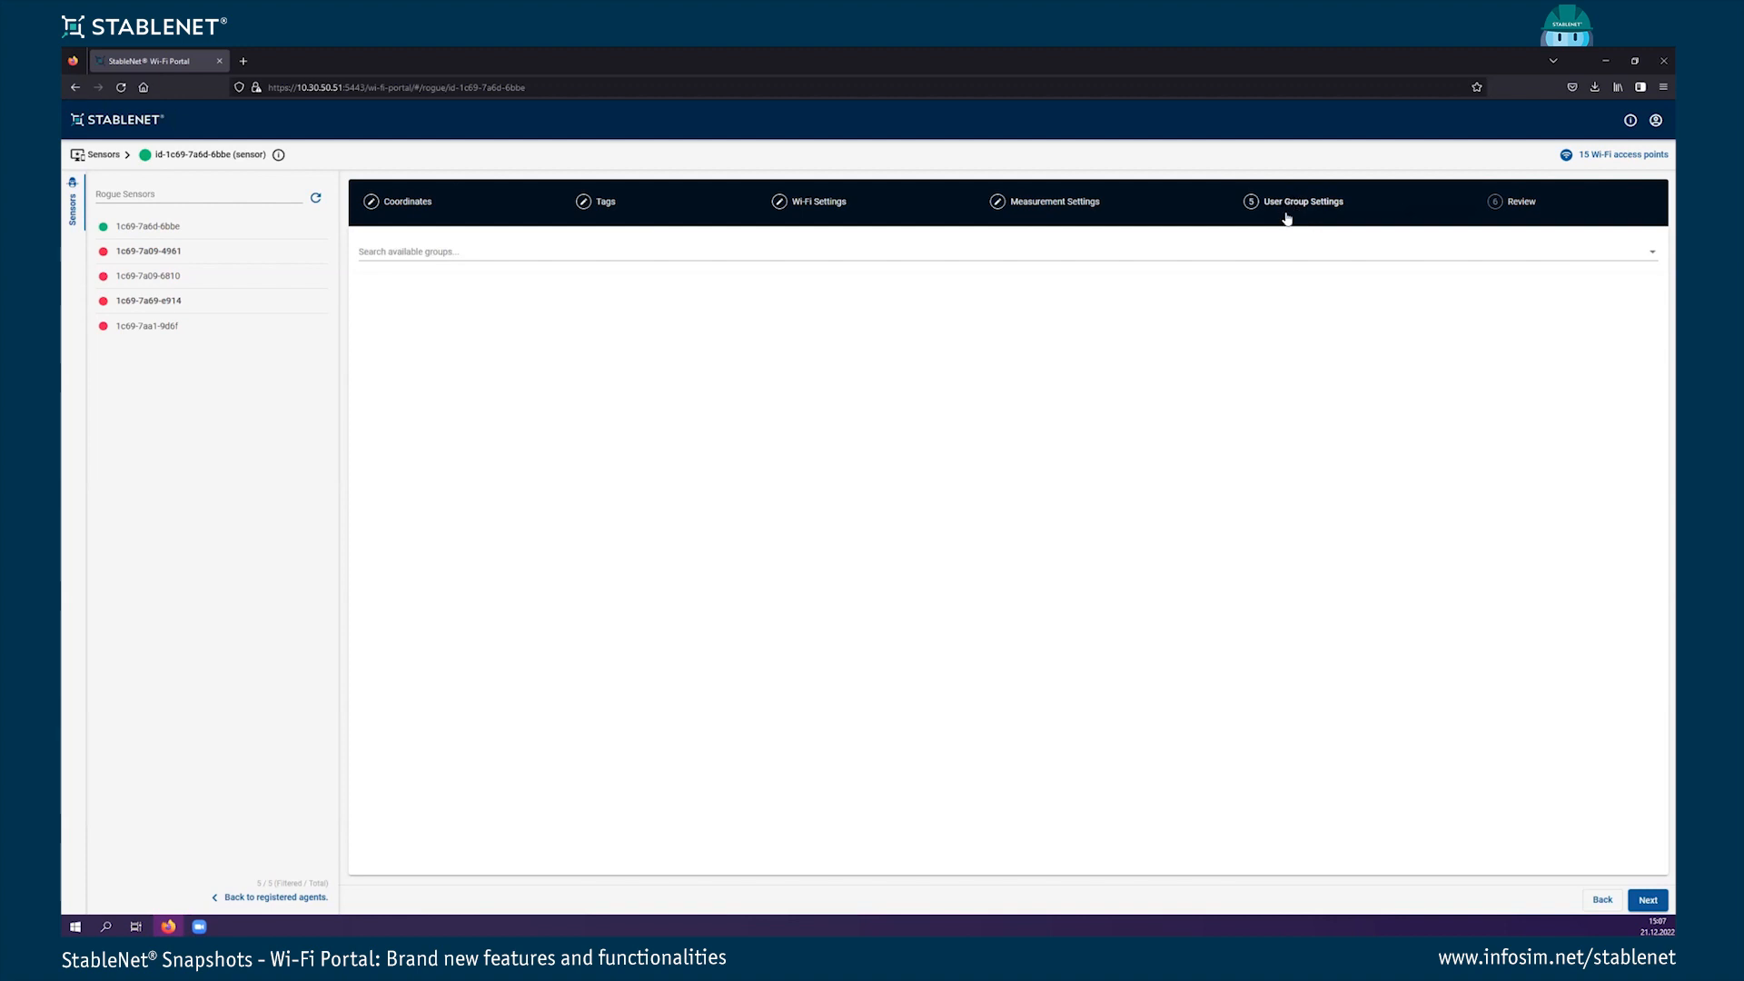
Assign the Administrators user group to the sensor and open the Review summary
left_click(1254, 254)
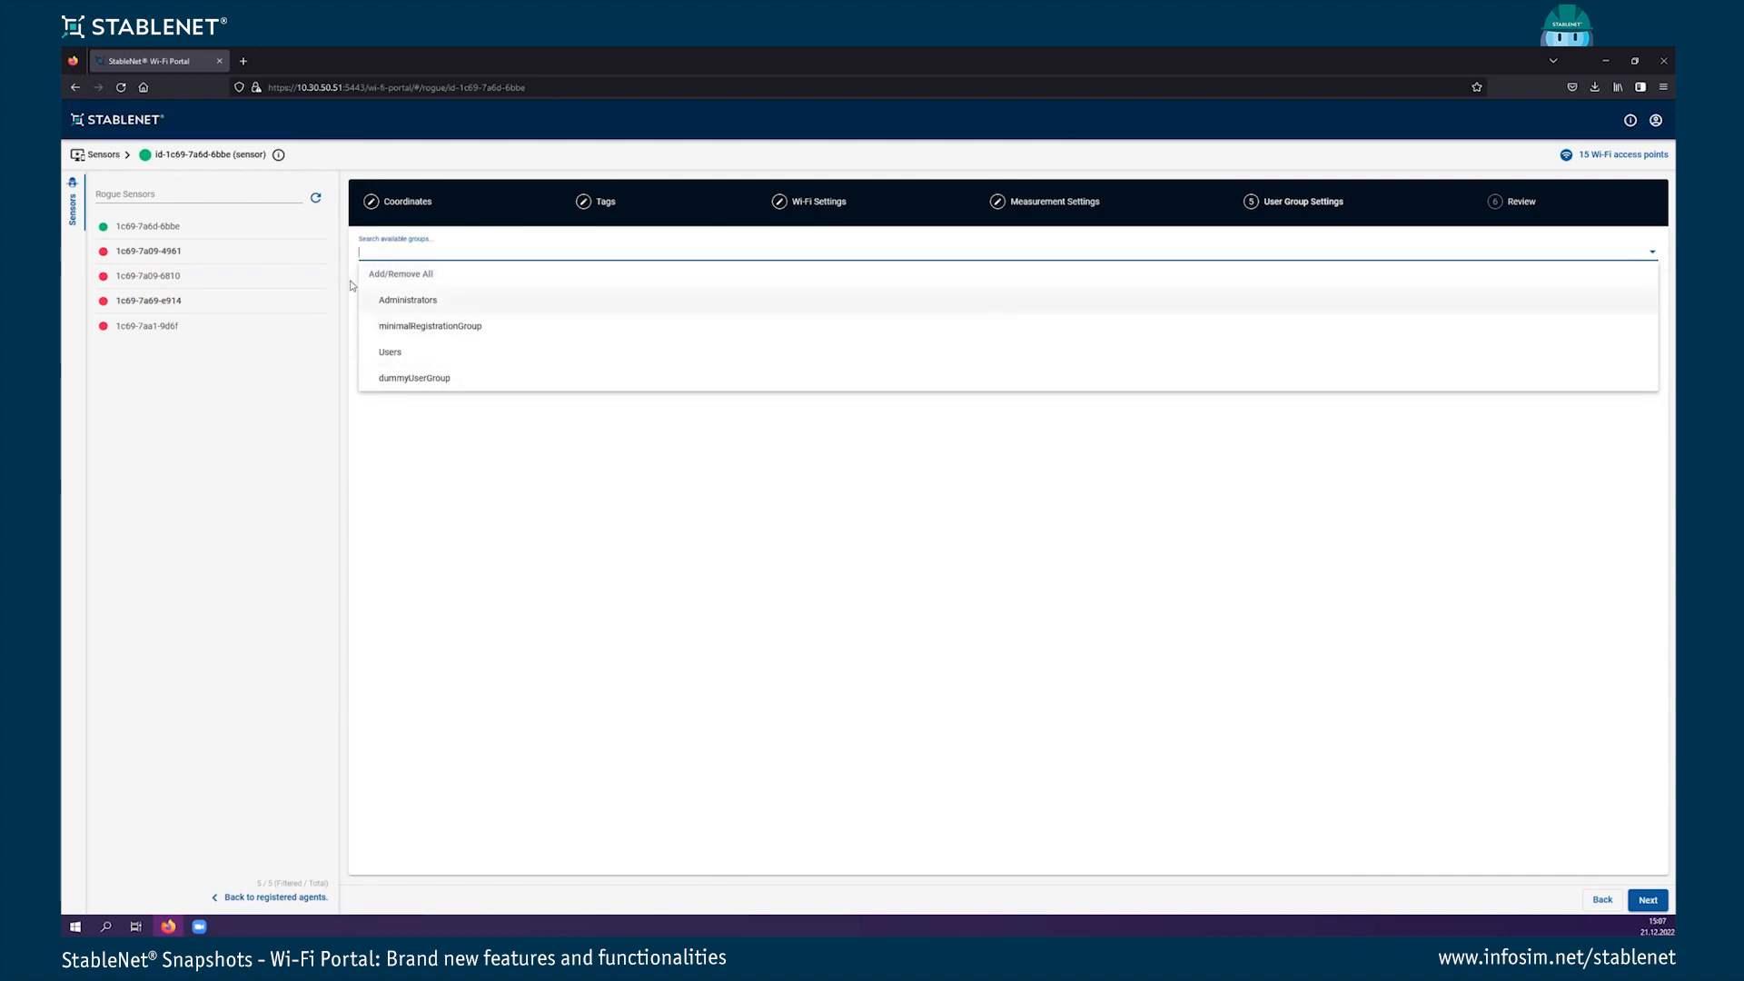
left_click(427, 302)
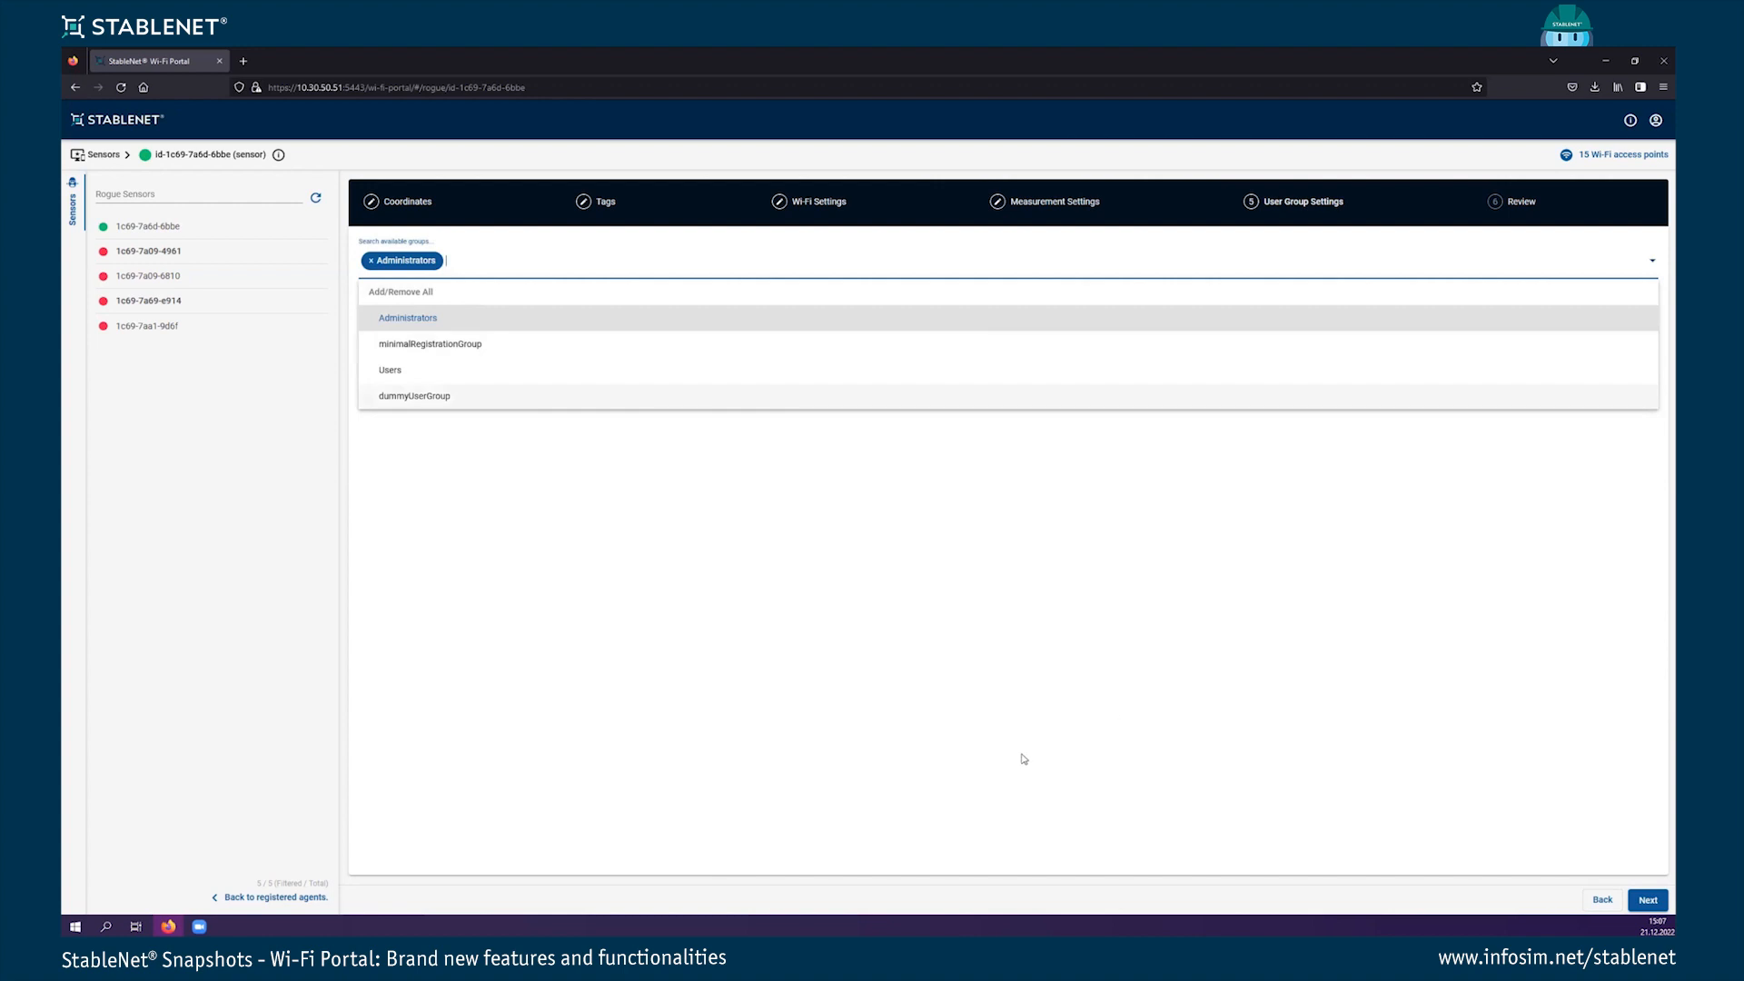
left_click(703, 633)
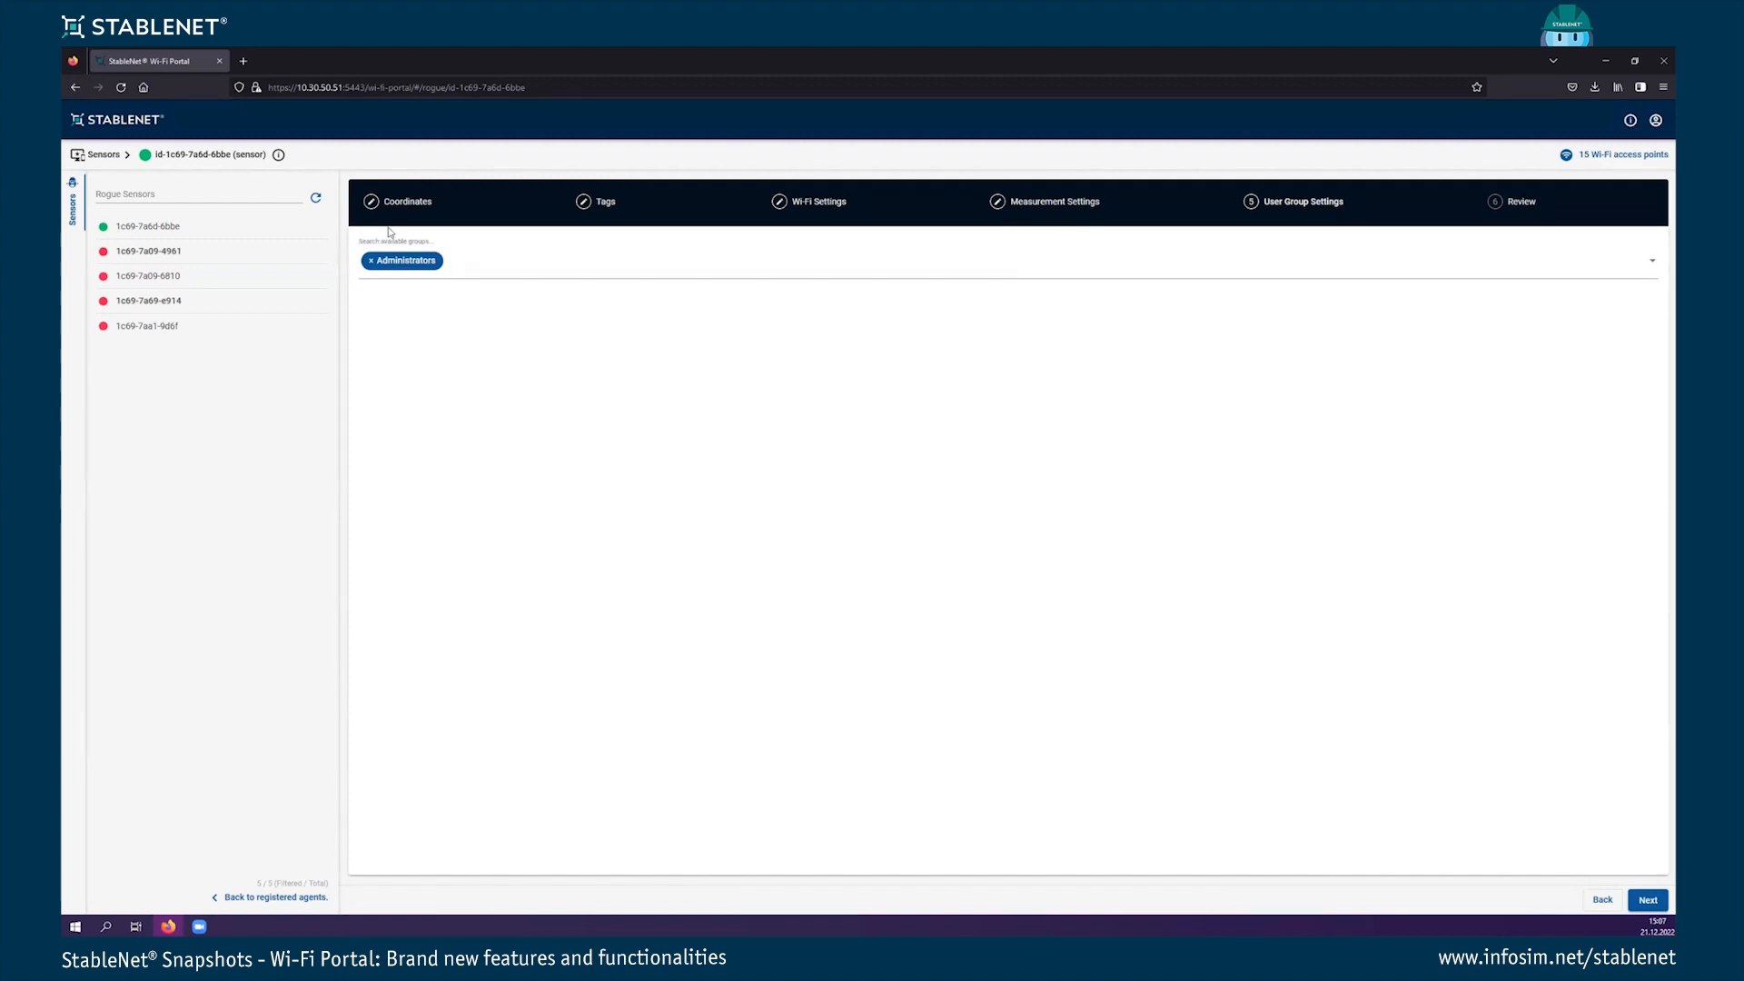
left_click(1509, 205)
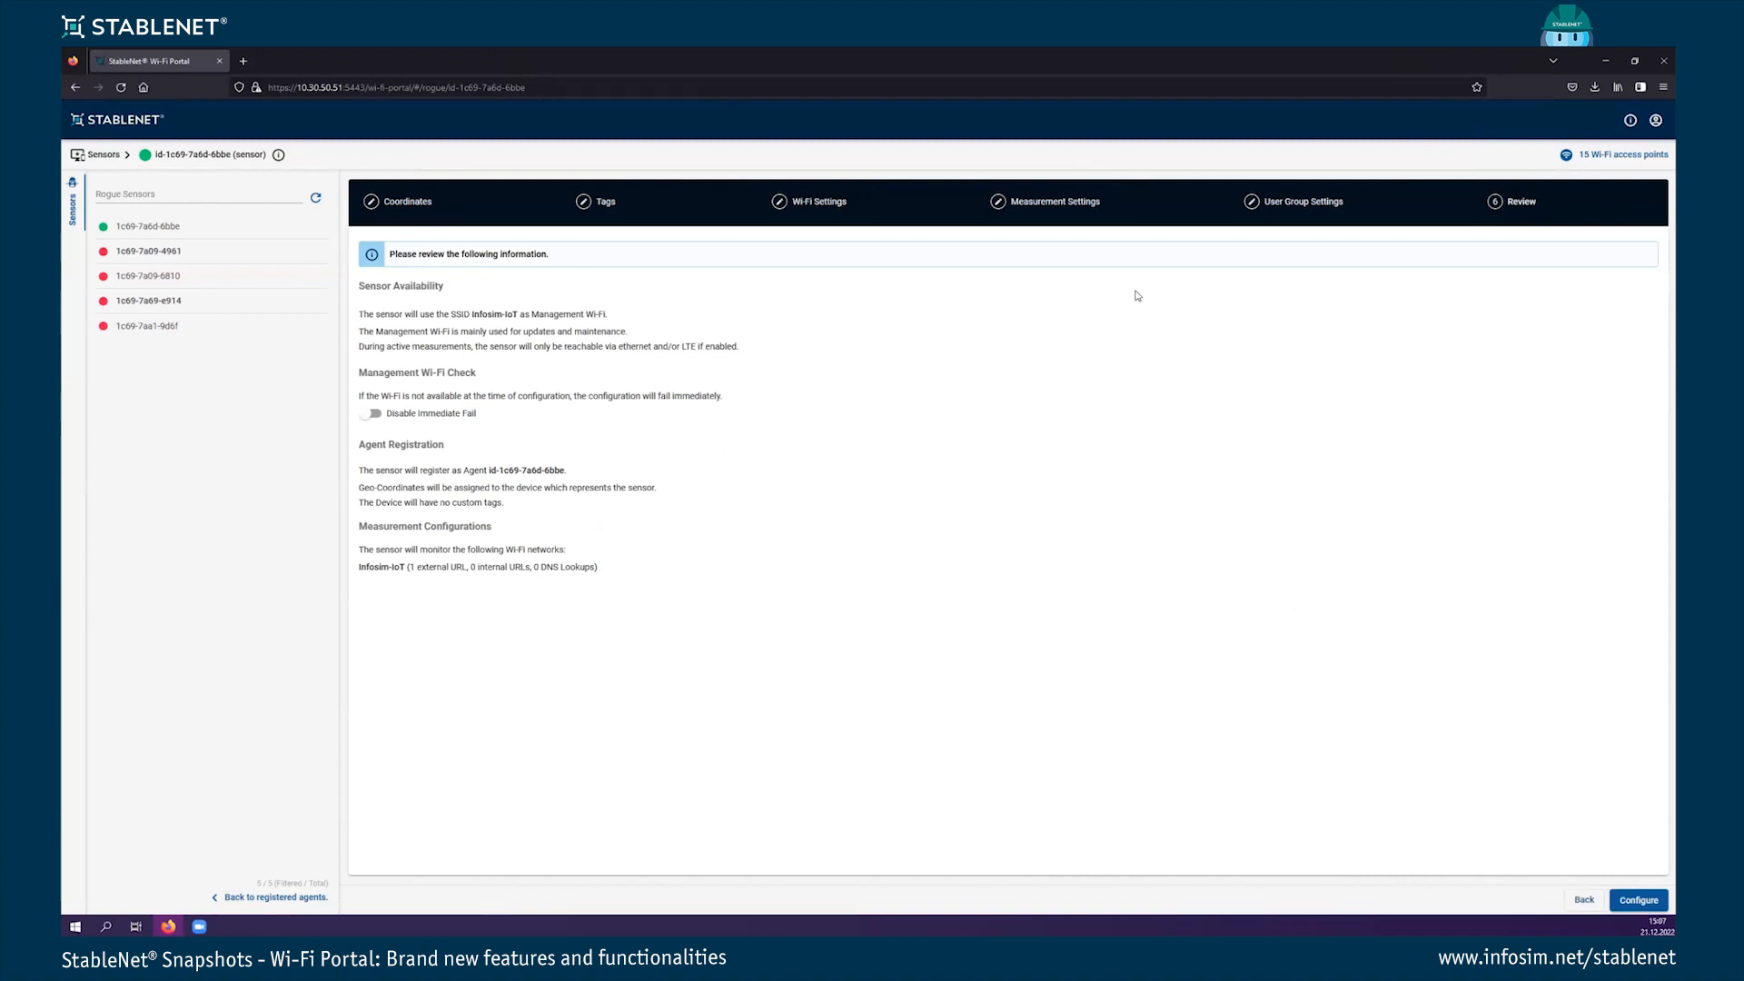
Apply the sensor configuration and confirm it in the Configure Sensor dialog
left_click(1656, 899)
left_click(1075, 535)
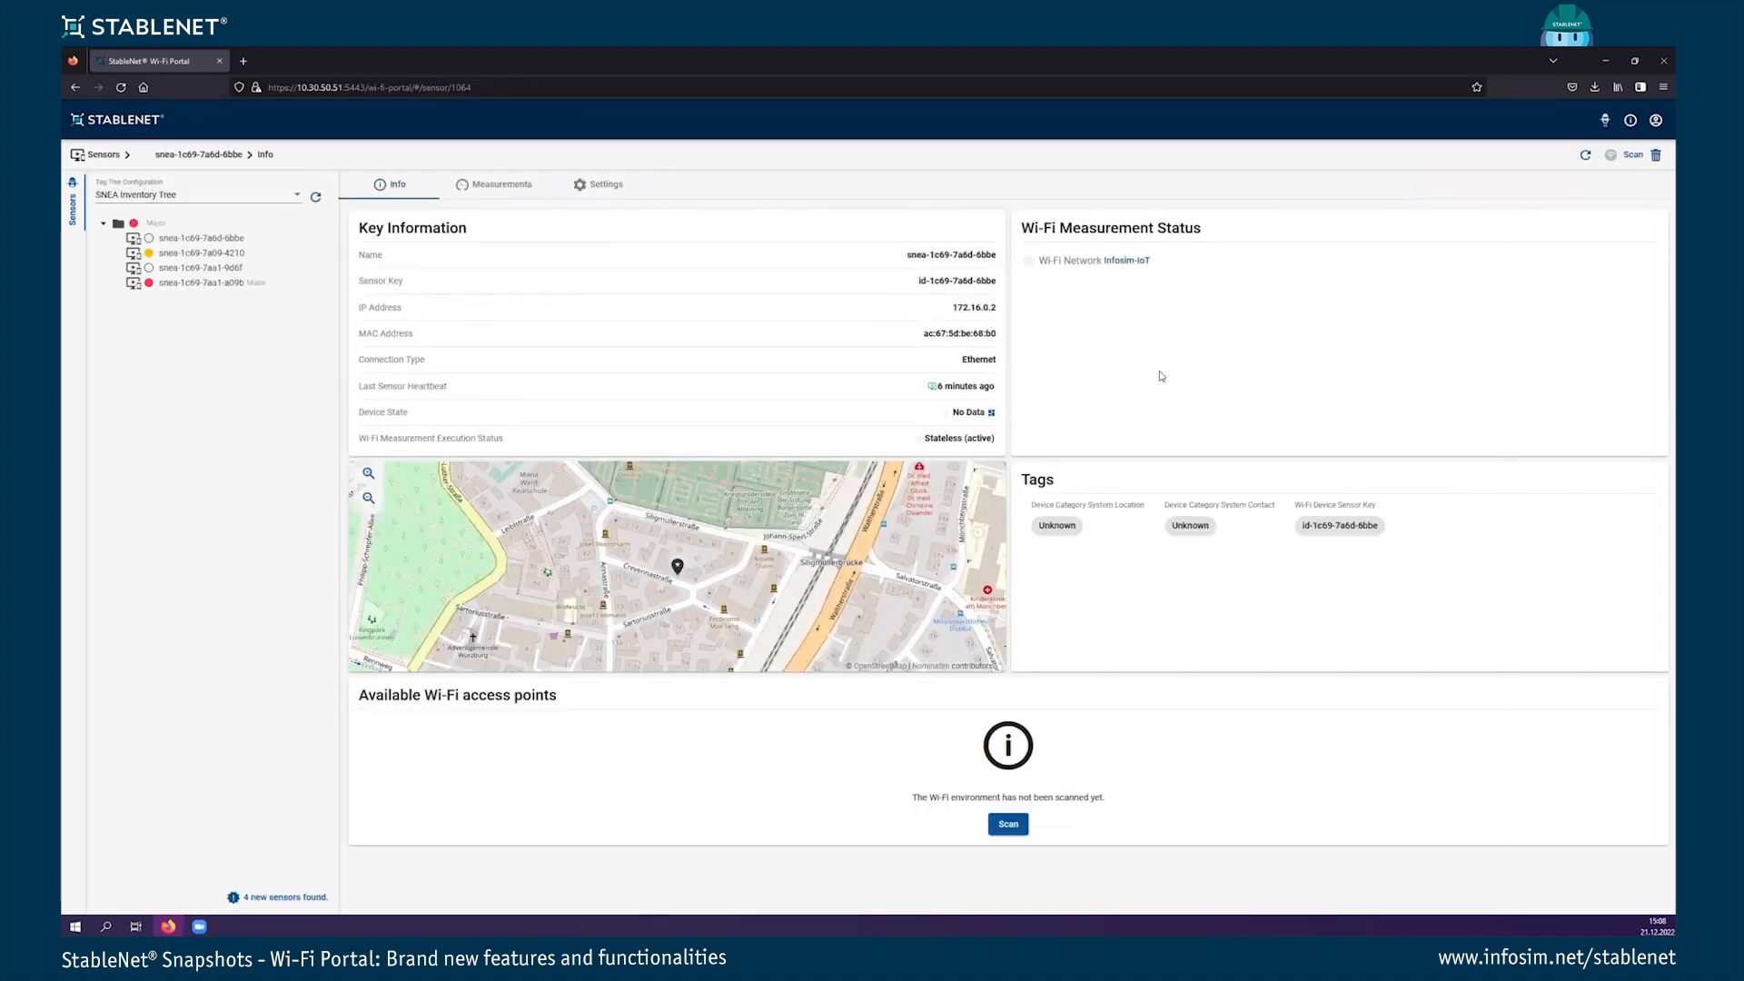
Dismiss the configuration success message and sign out through the account menu
left_click(231, 242)
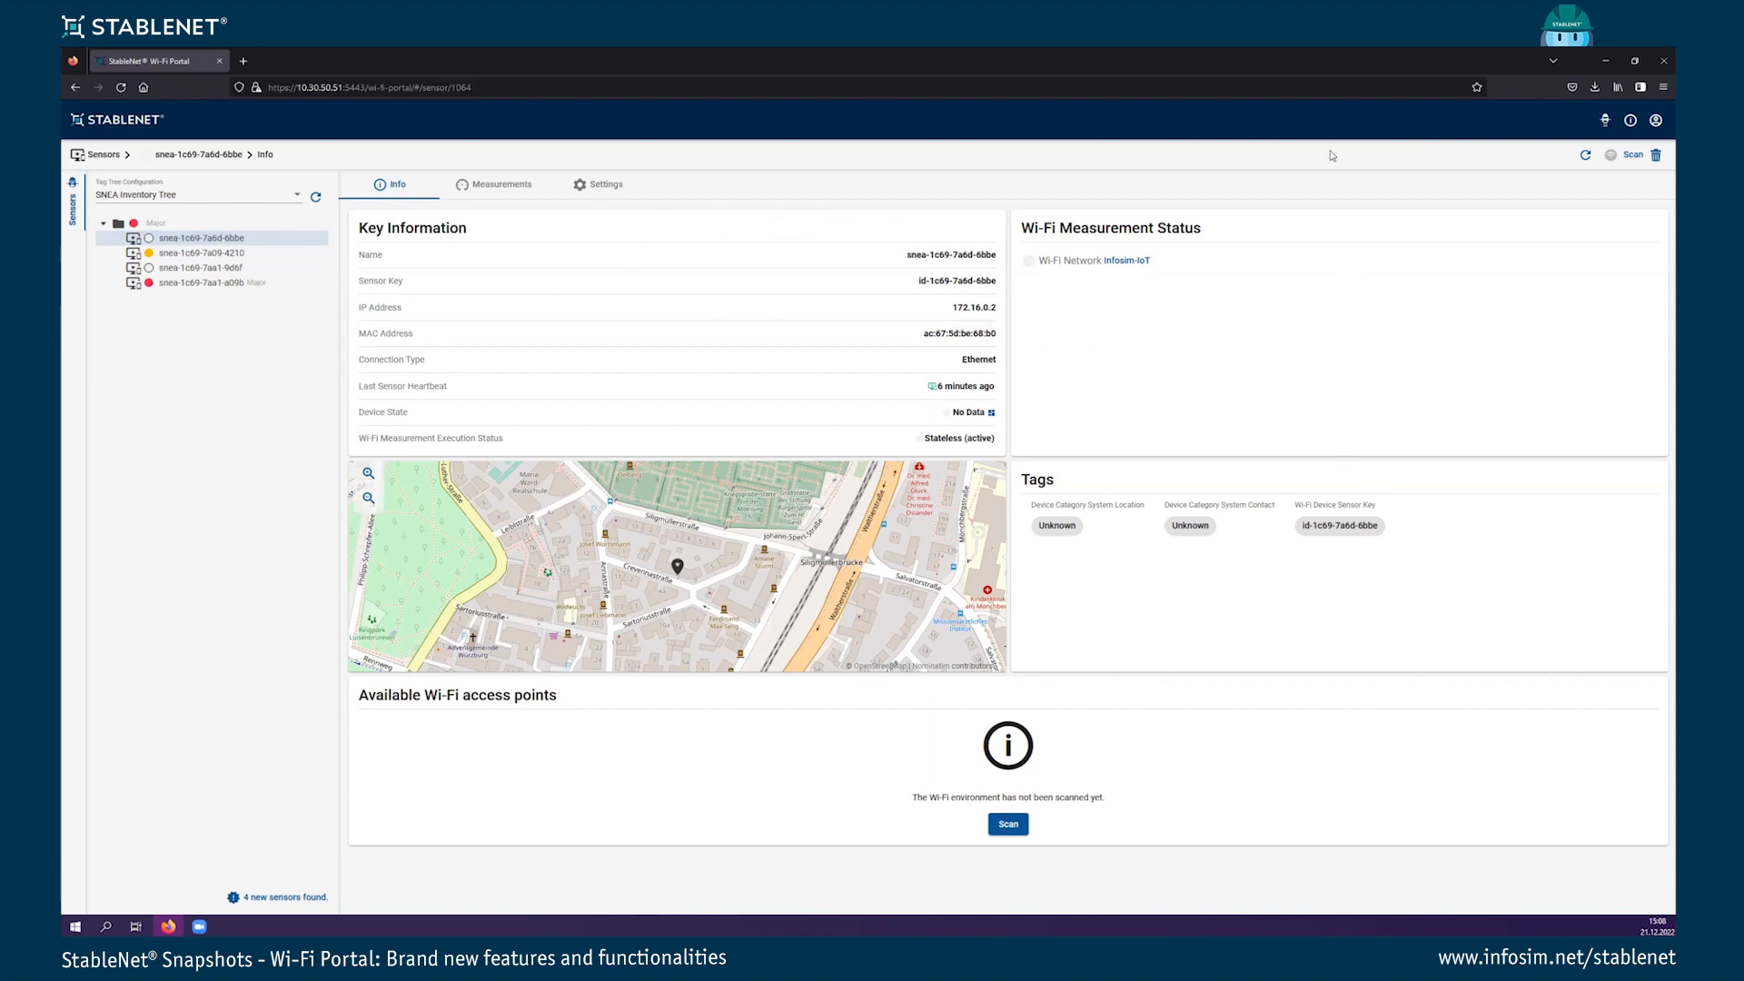
left_click(1657, 120)
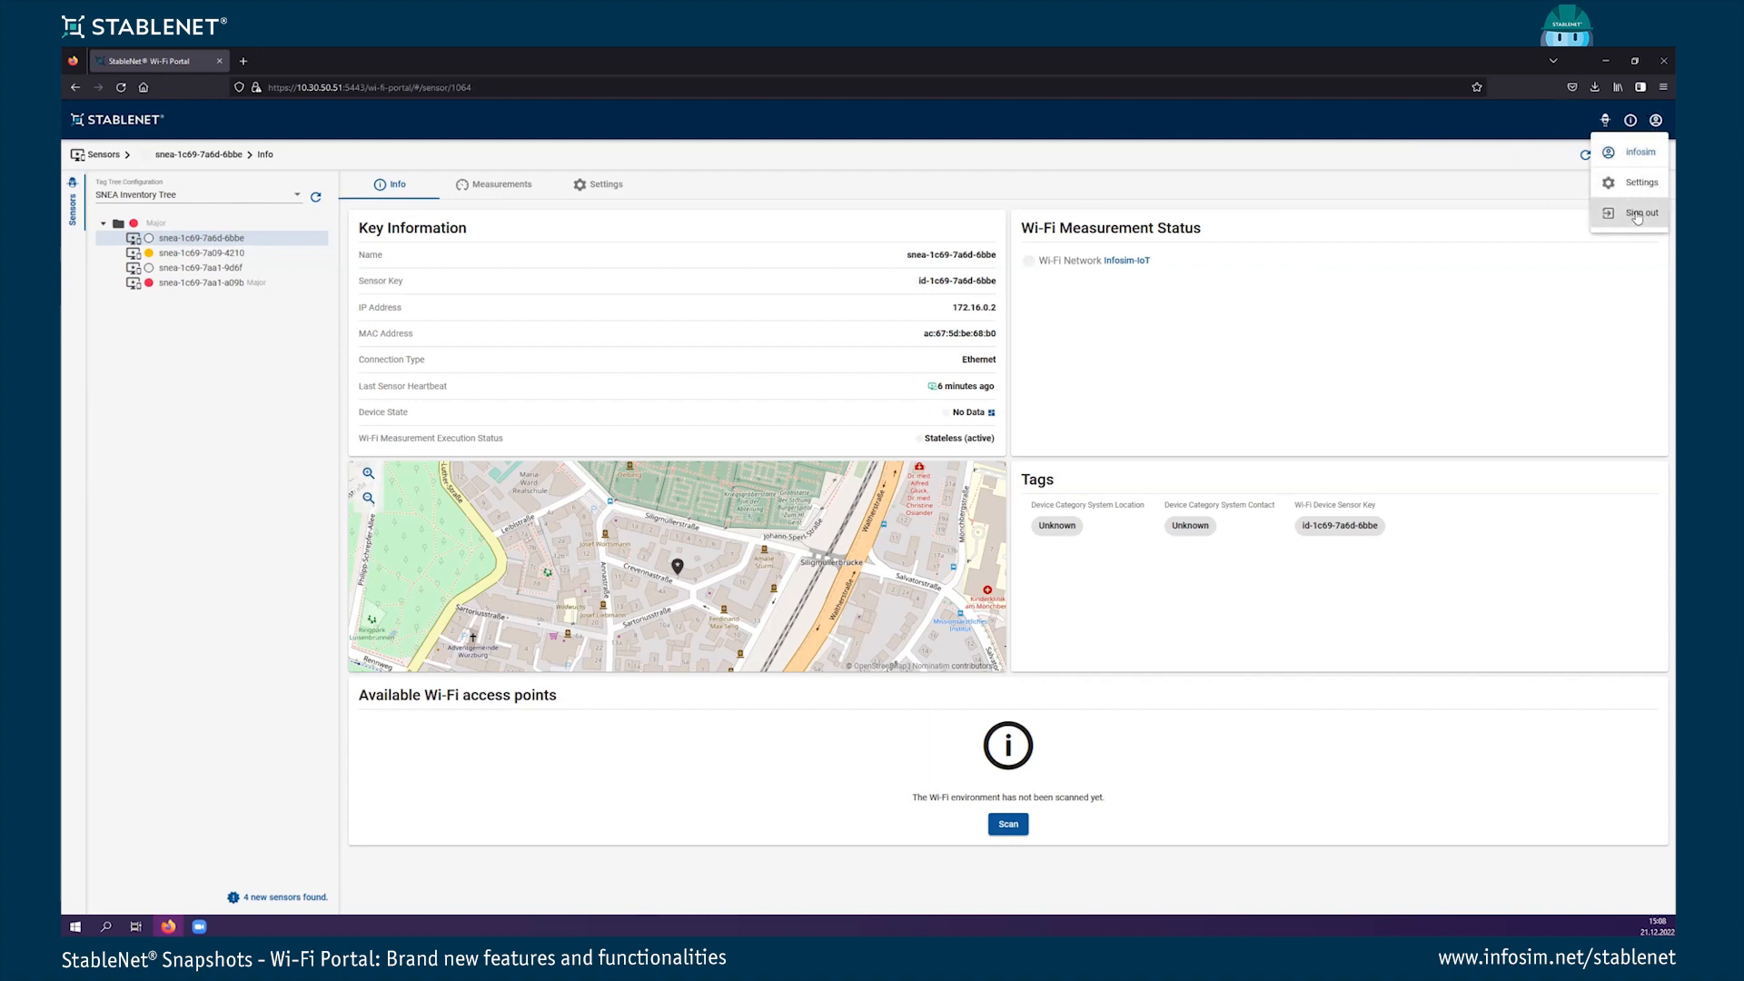
left_click(1636, 217)
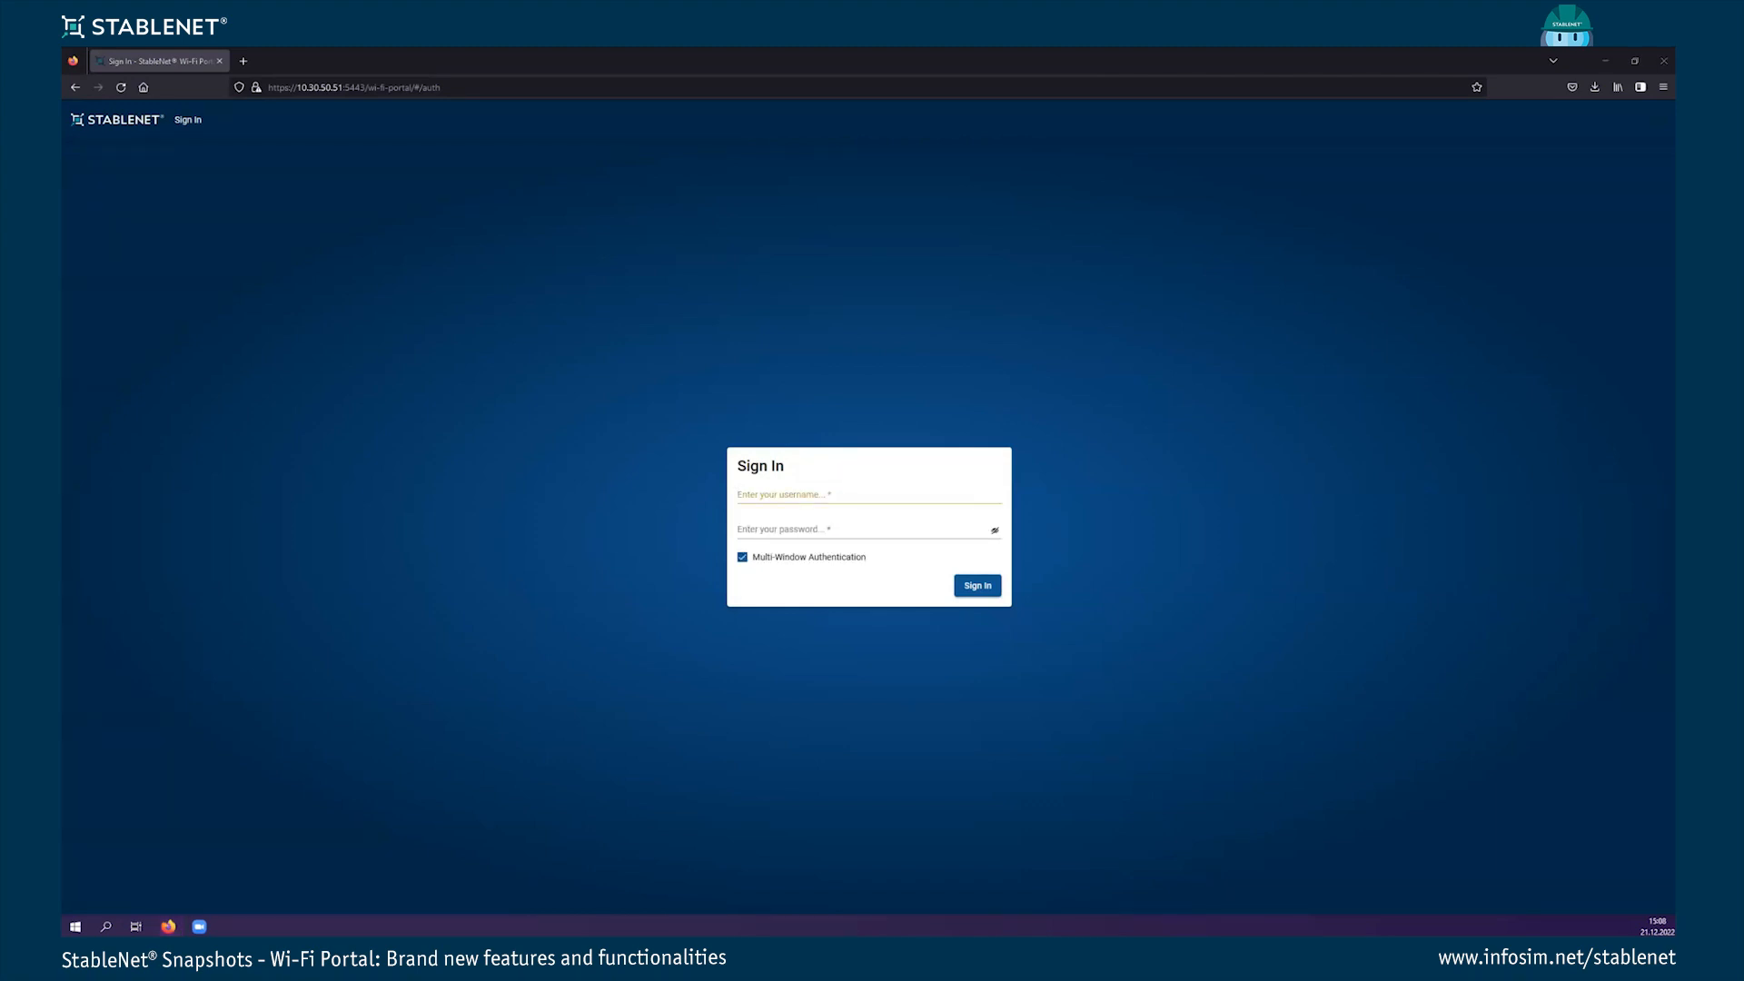
Sign in with the other user's username and password, then dismiss the save-login and No Wi-Fi Agent prompts
left_click(839, 429)
left_click(850, 525)
key("ctrl+v")
left_click(973, 587)
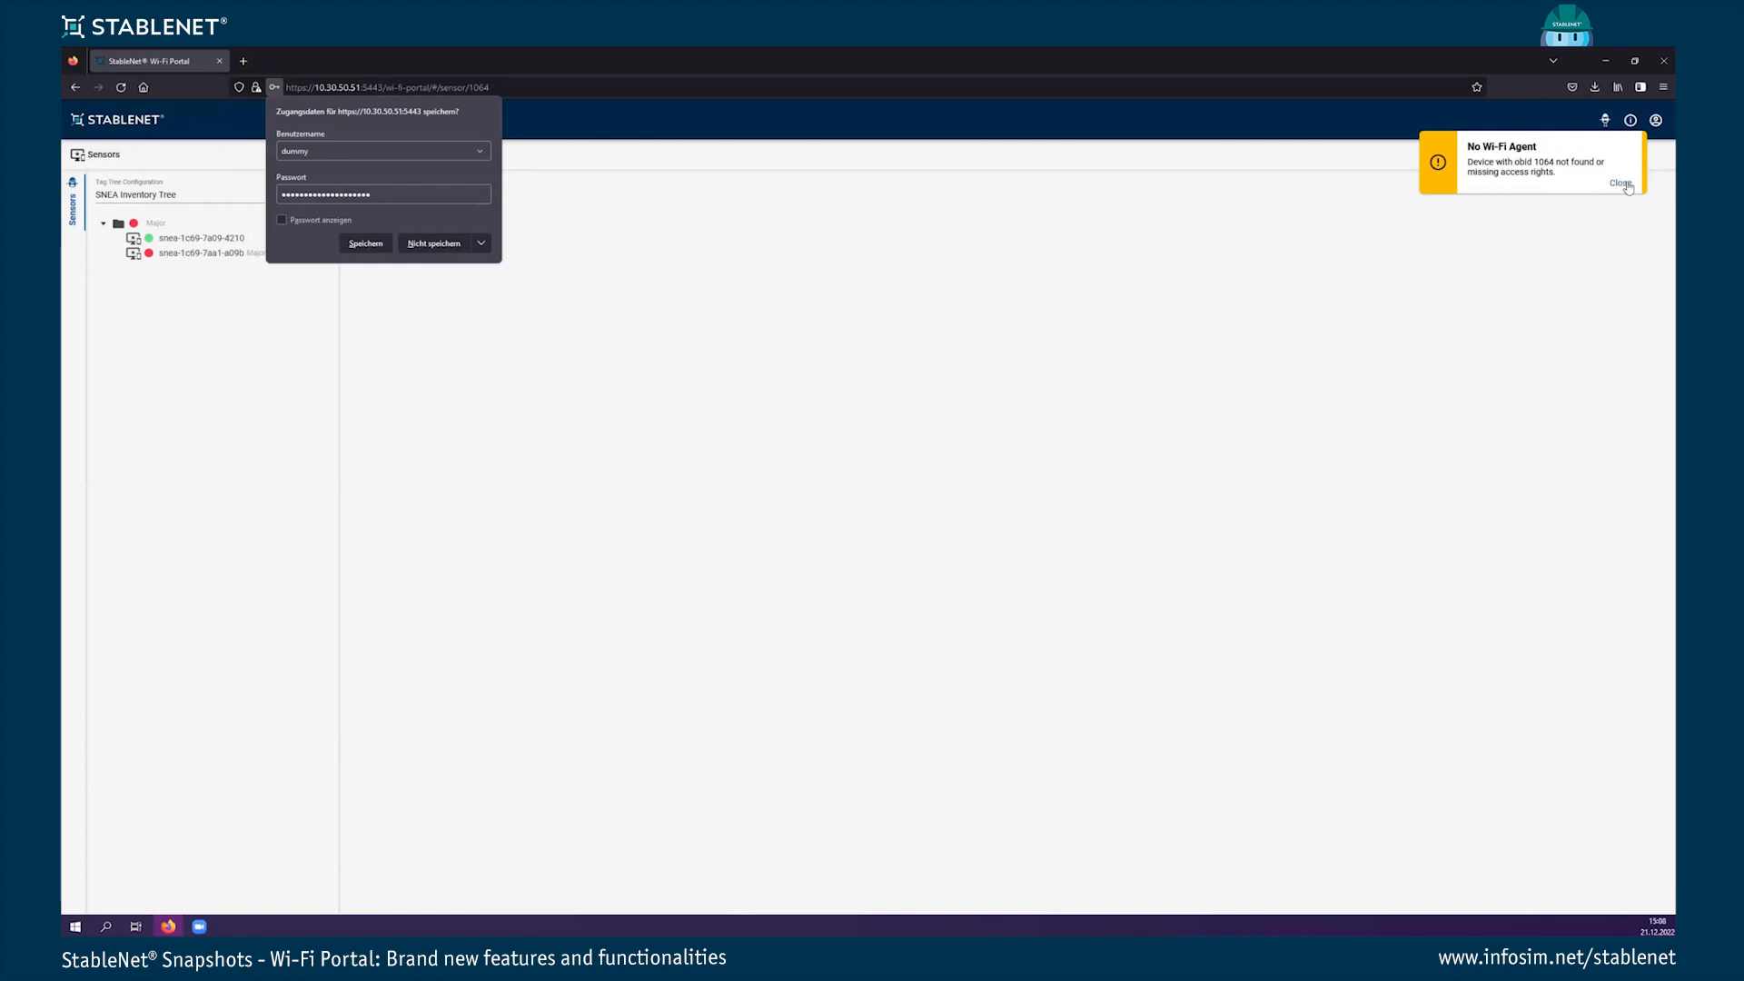
left_click(1627, 187)
left_click(1621, 184)
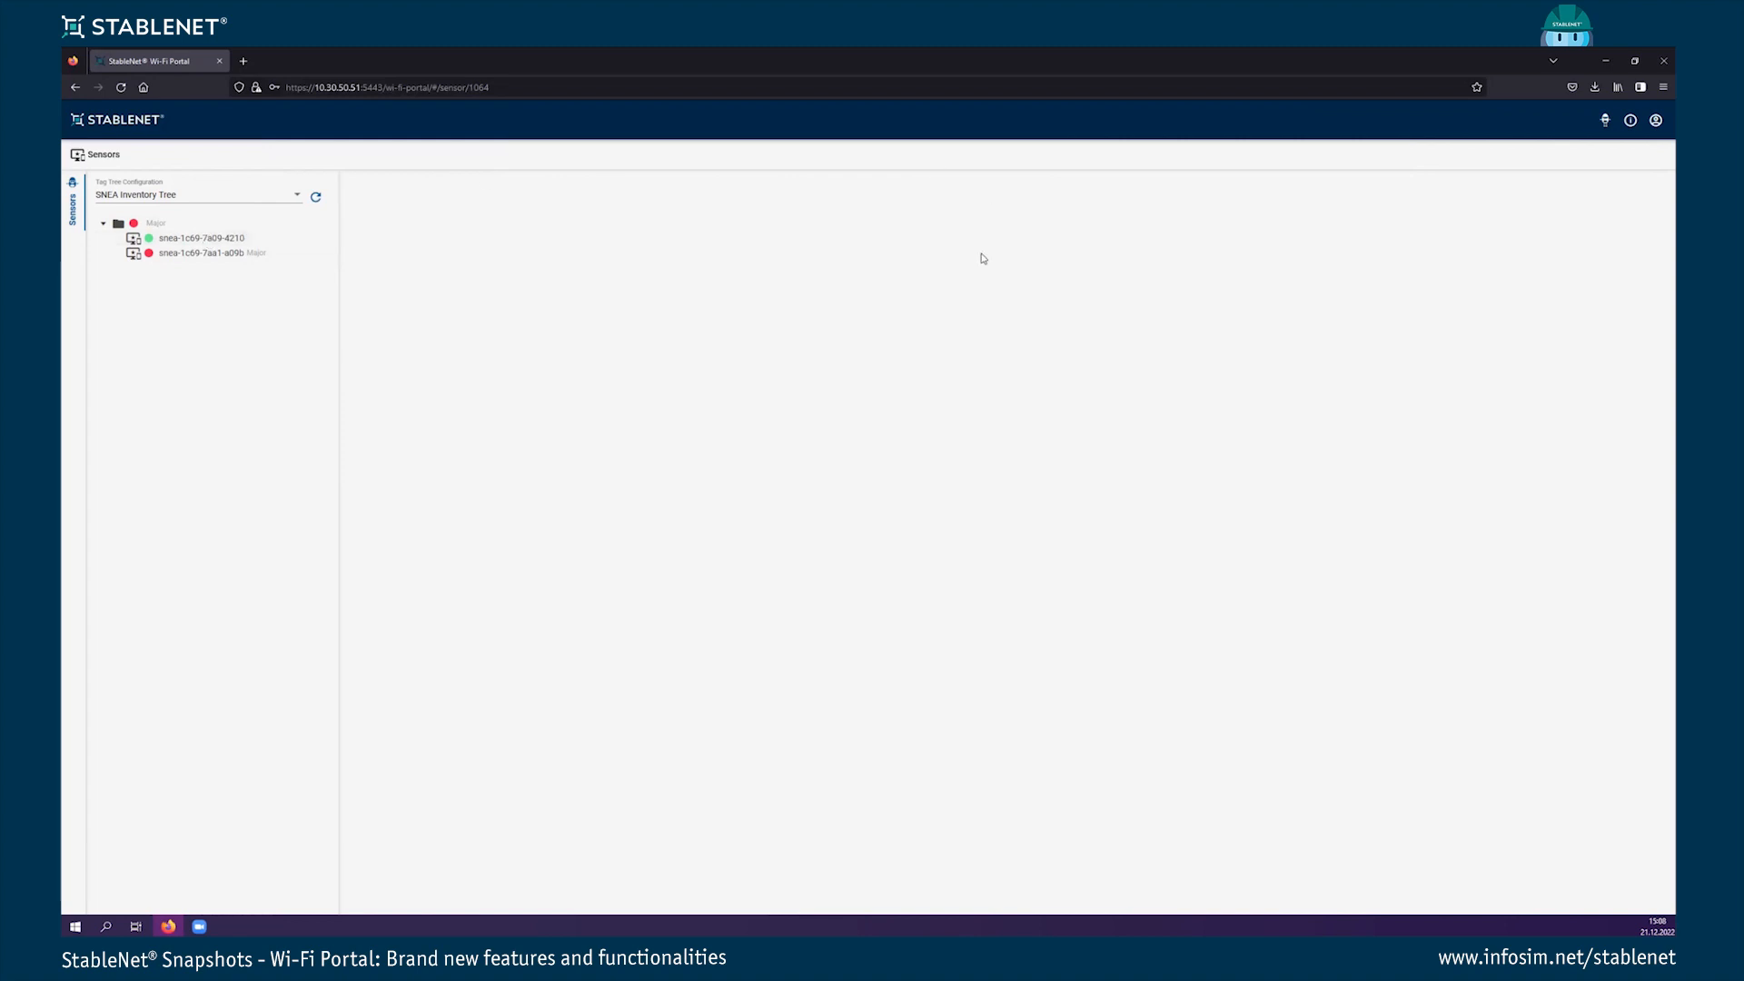
Open sensor snea-1c69-7a09-4210's settings and review Coordinates, Tags, Wi-Fi and Measurement Settings
left_click(251, 246)
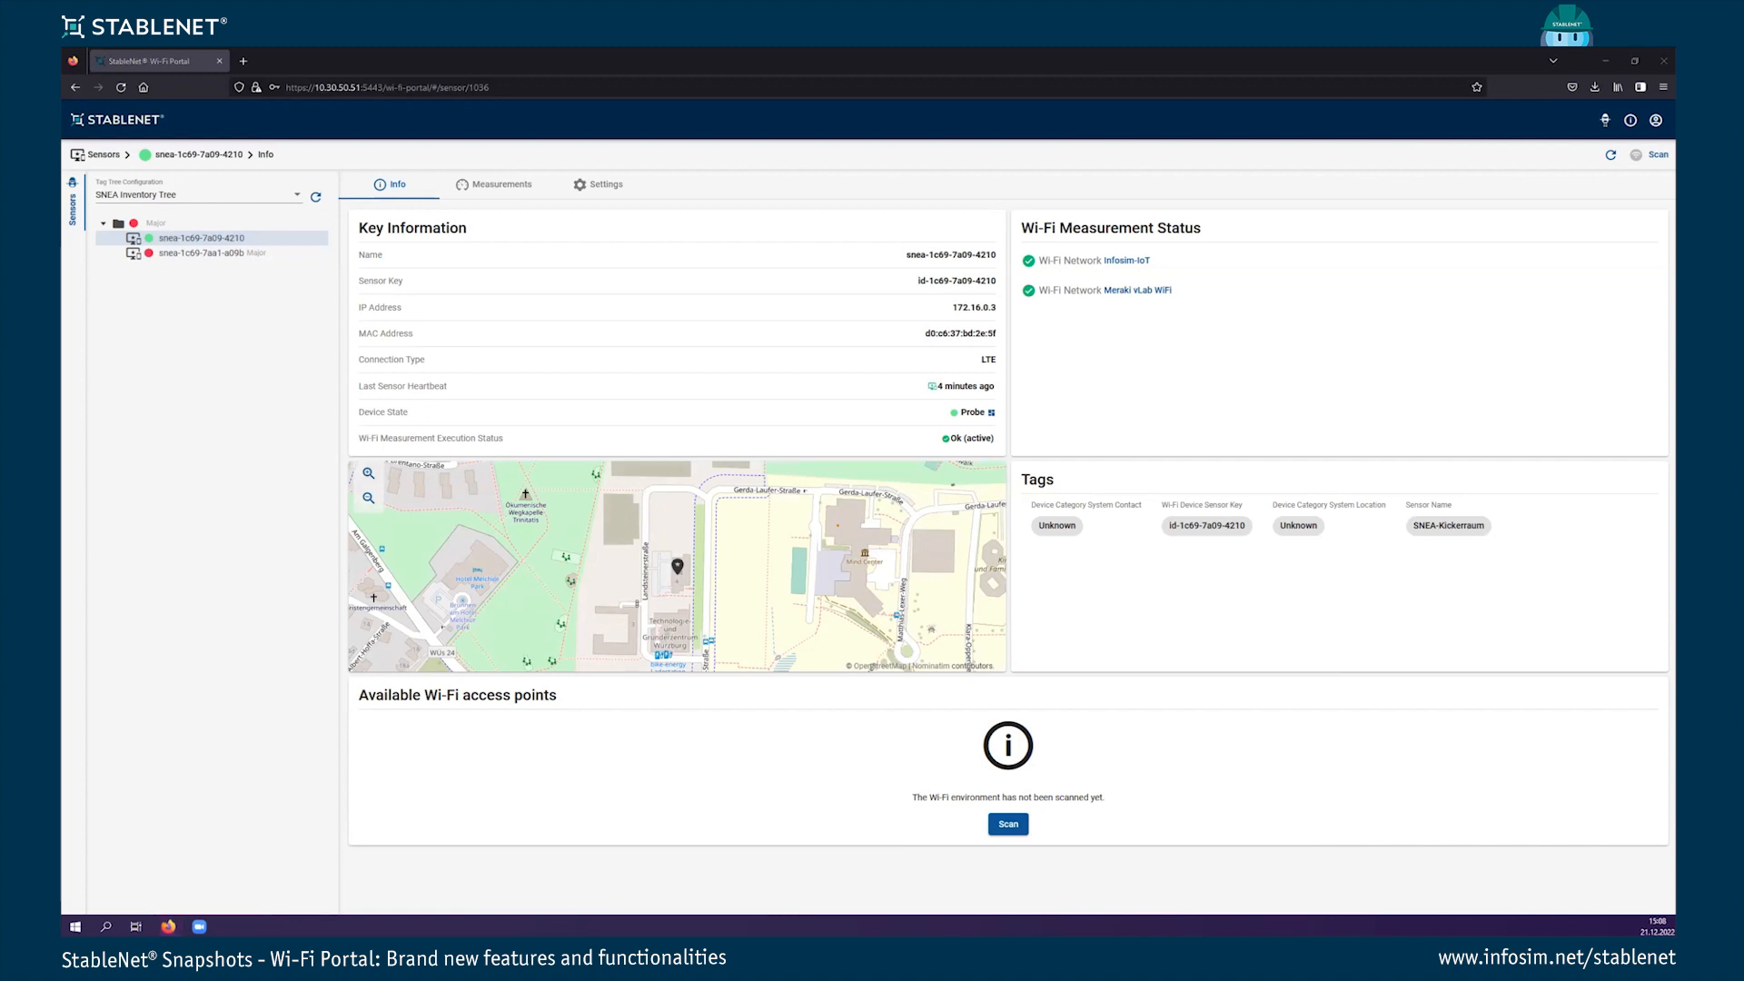
left_click(598, 188)
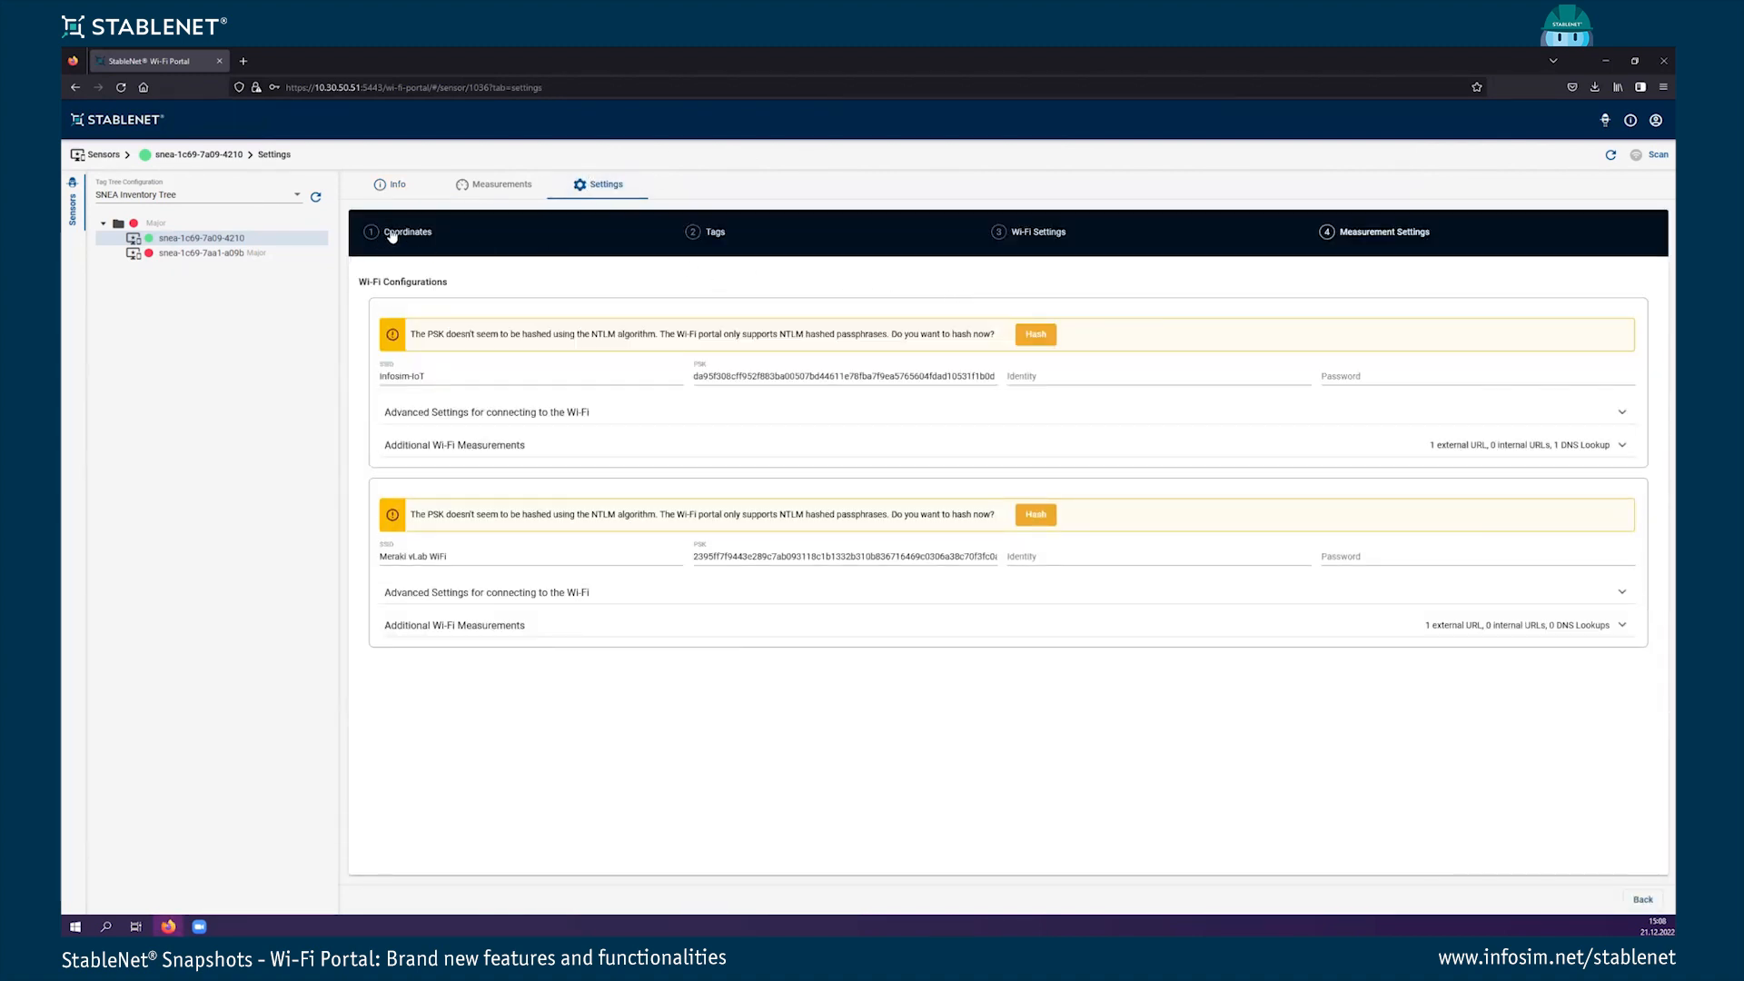
left_click(391, 234)
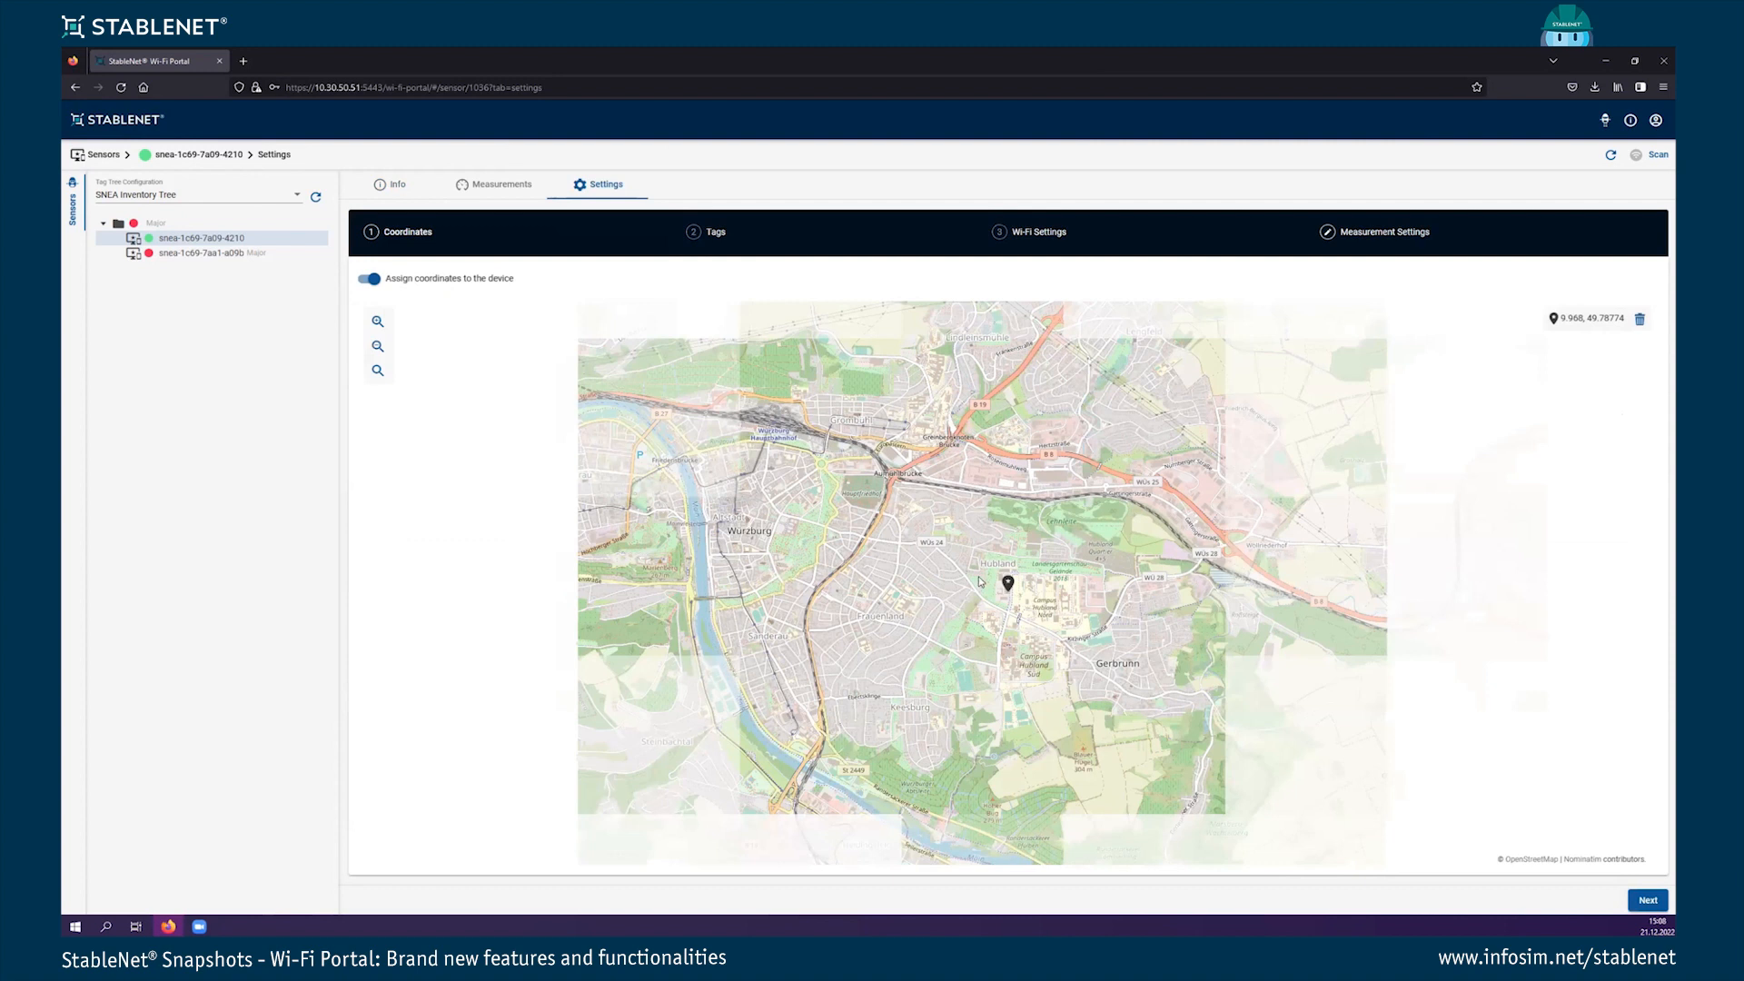
left_click(708, 239)
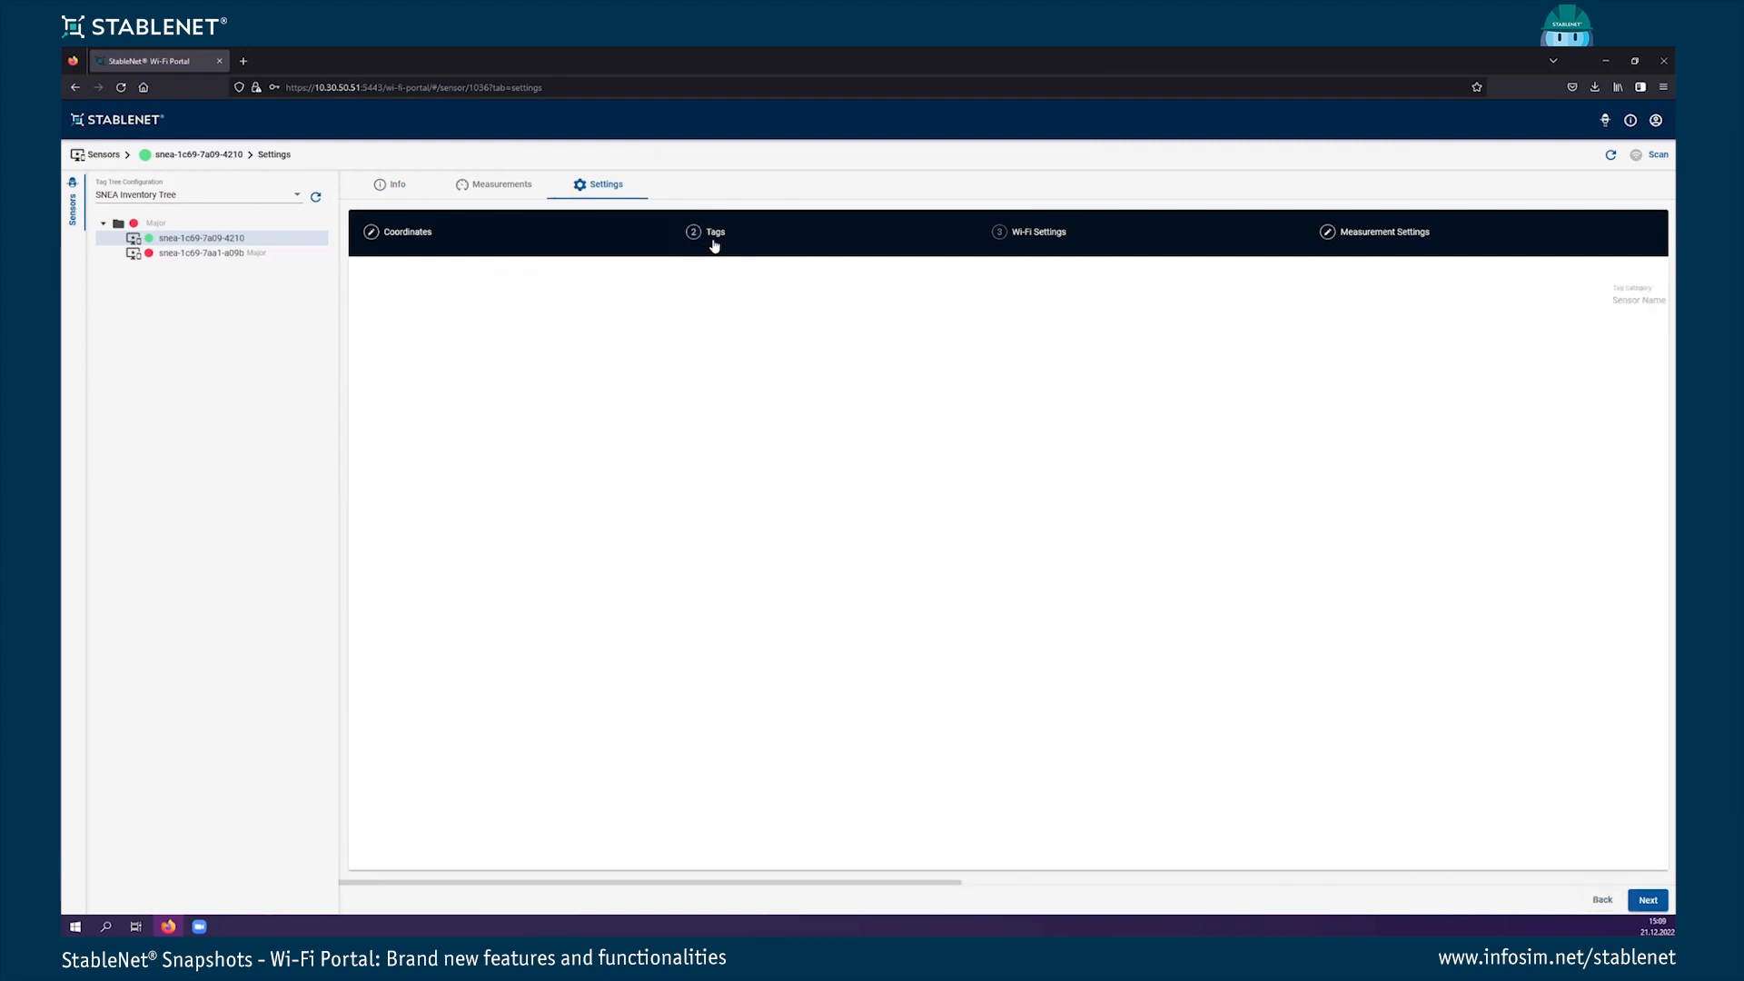
left_click(1040, 244)
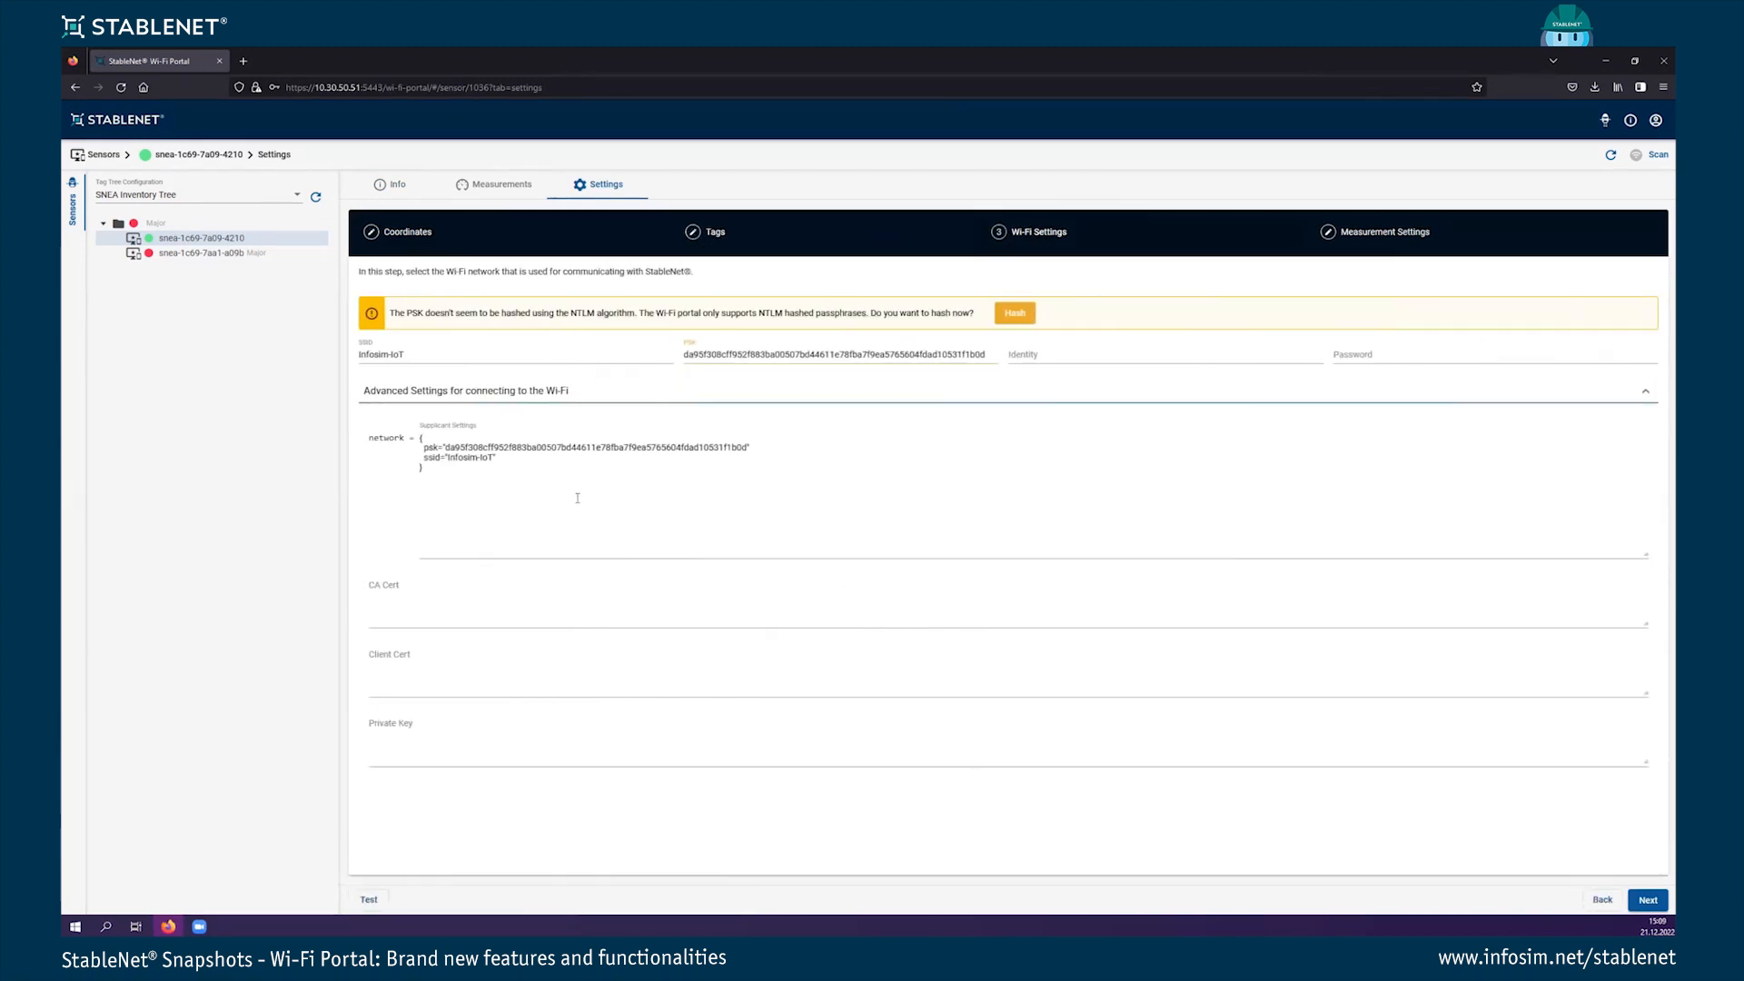
left_click(1403, 234)
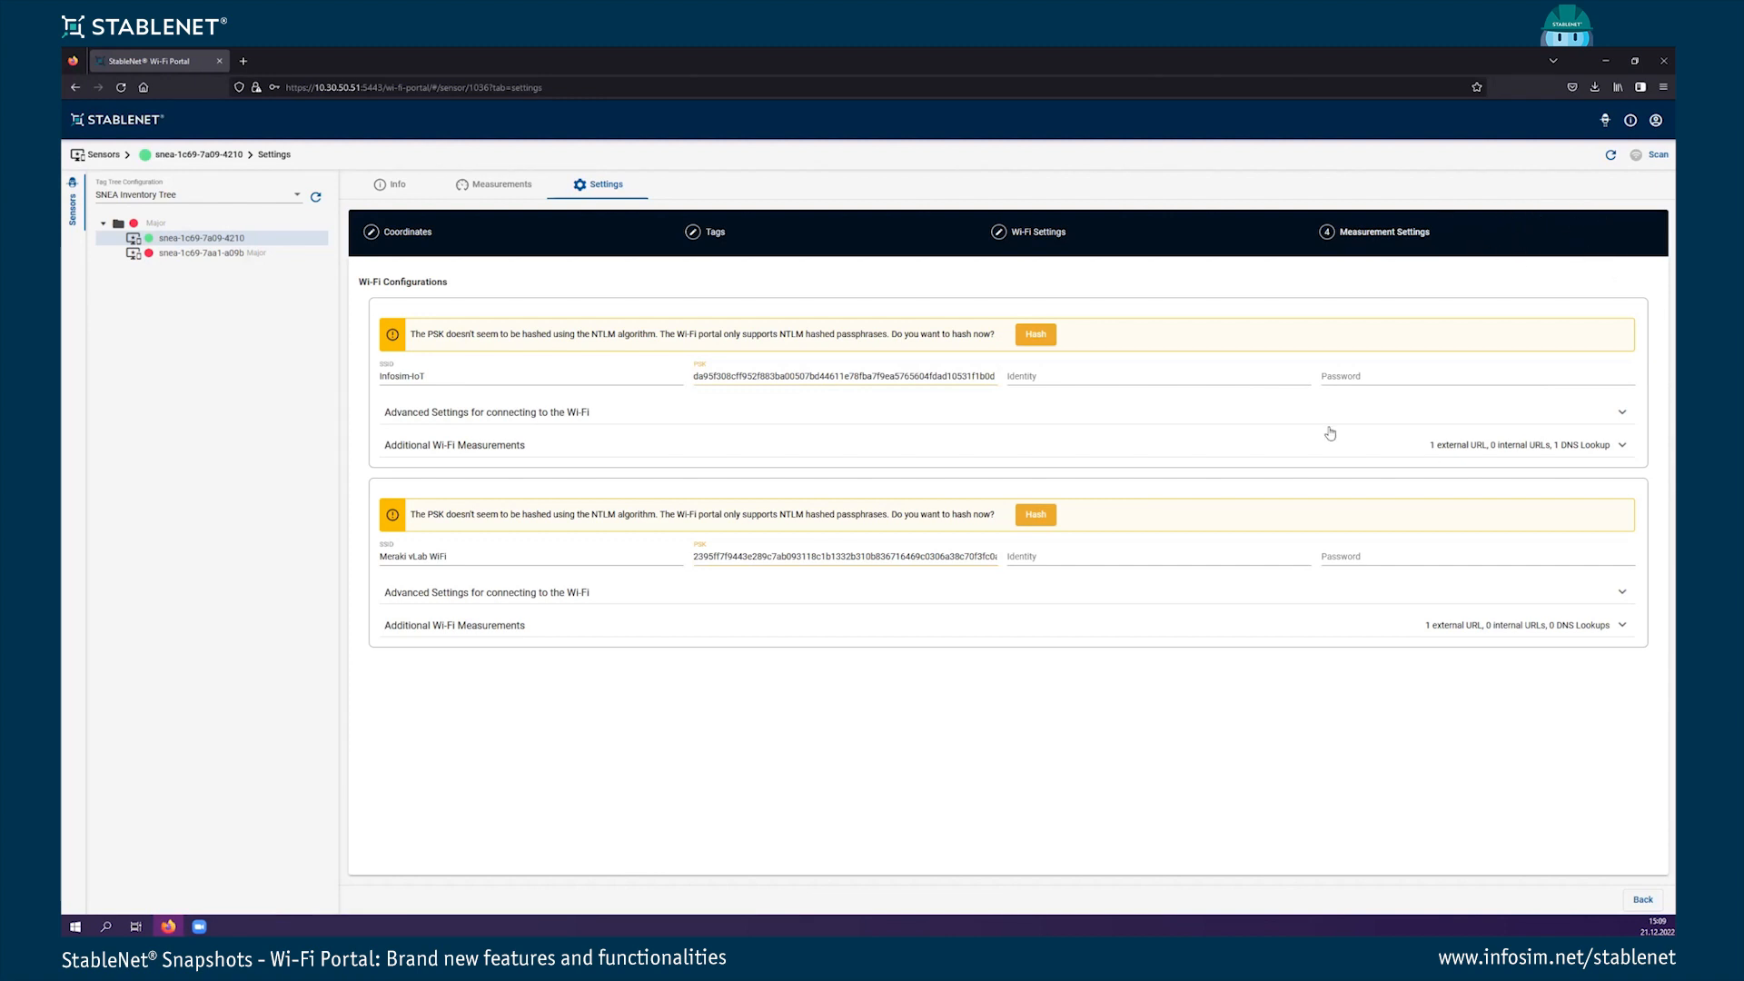
Review the sensor's measurement results, return to its Info tab, and list the guided tours
left_click(493, 184)
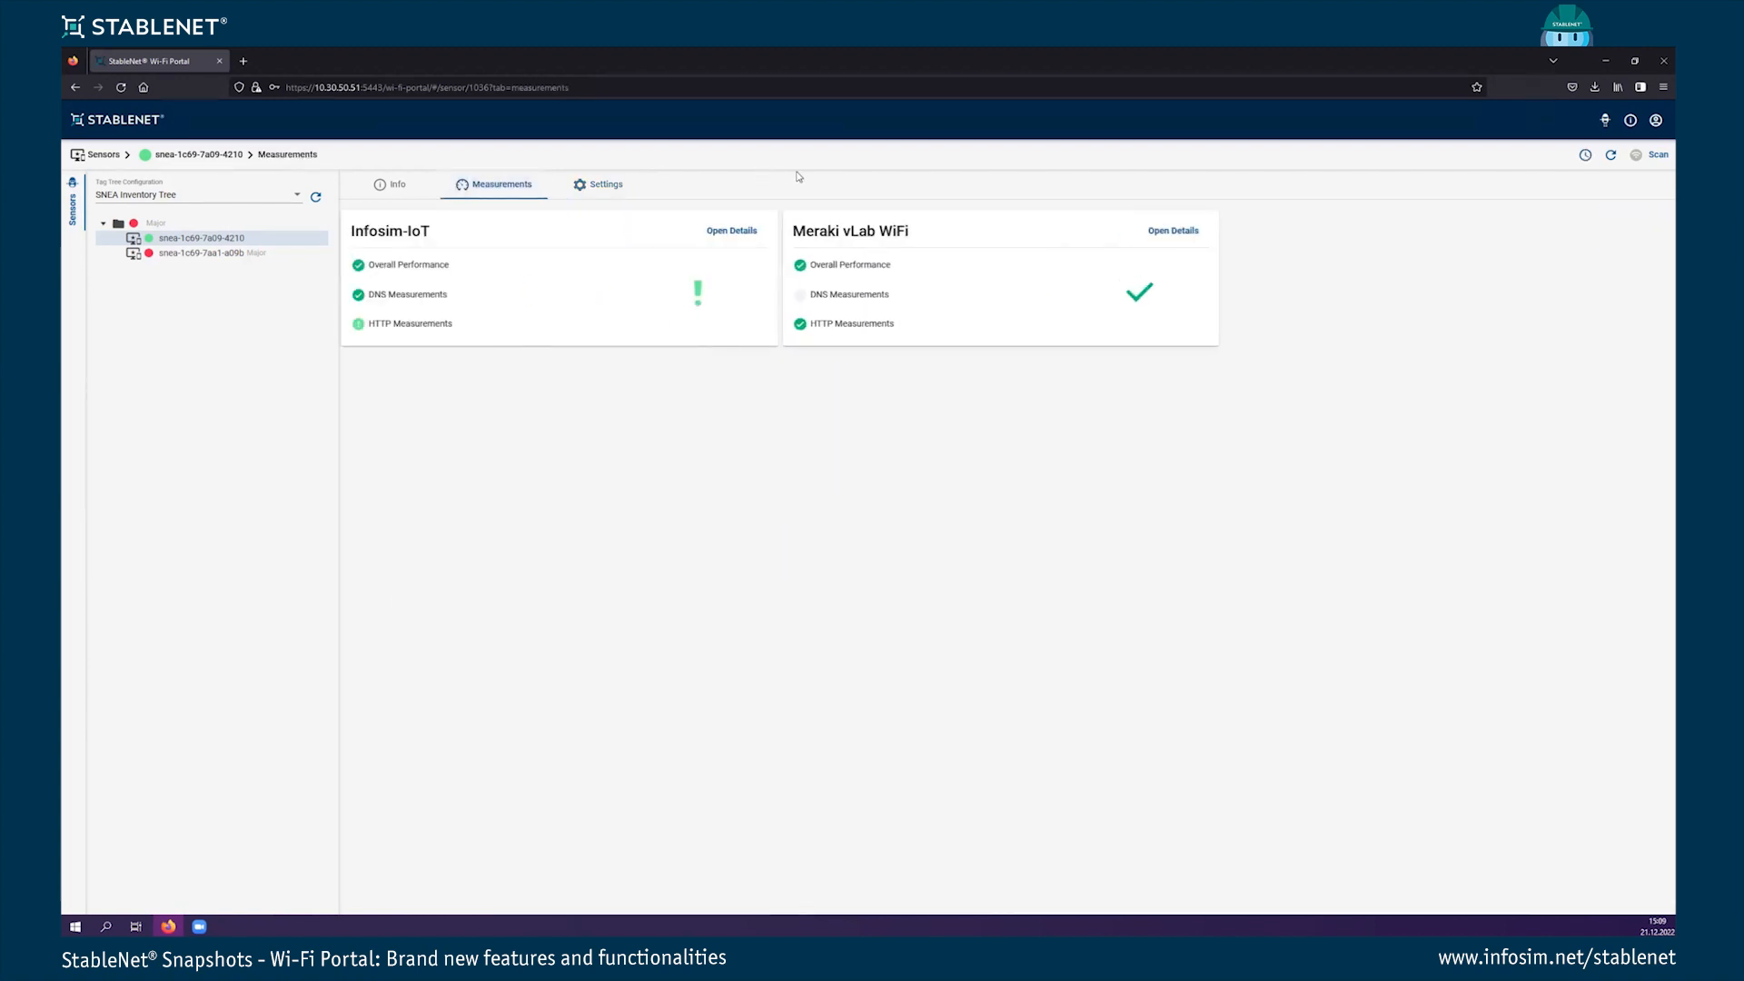
left_click(386, 190)
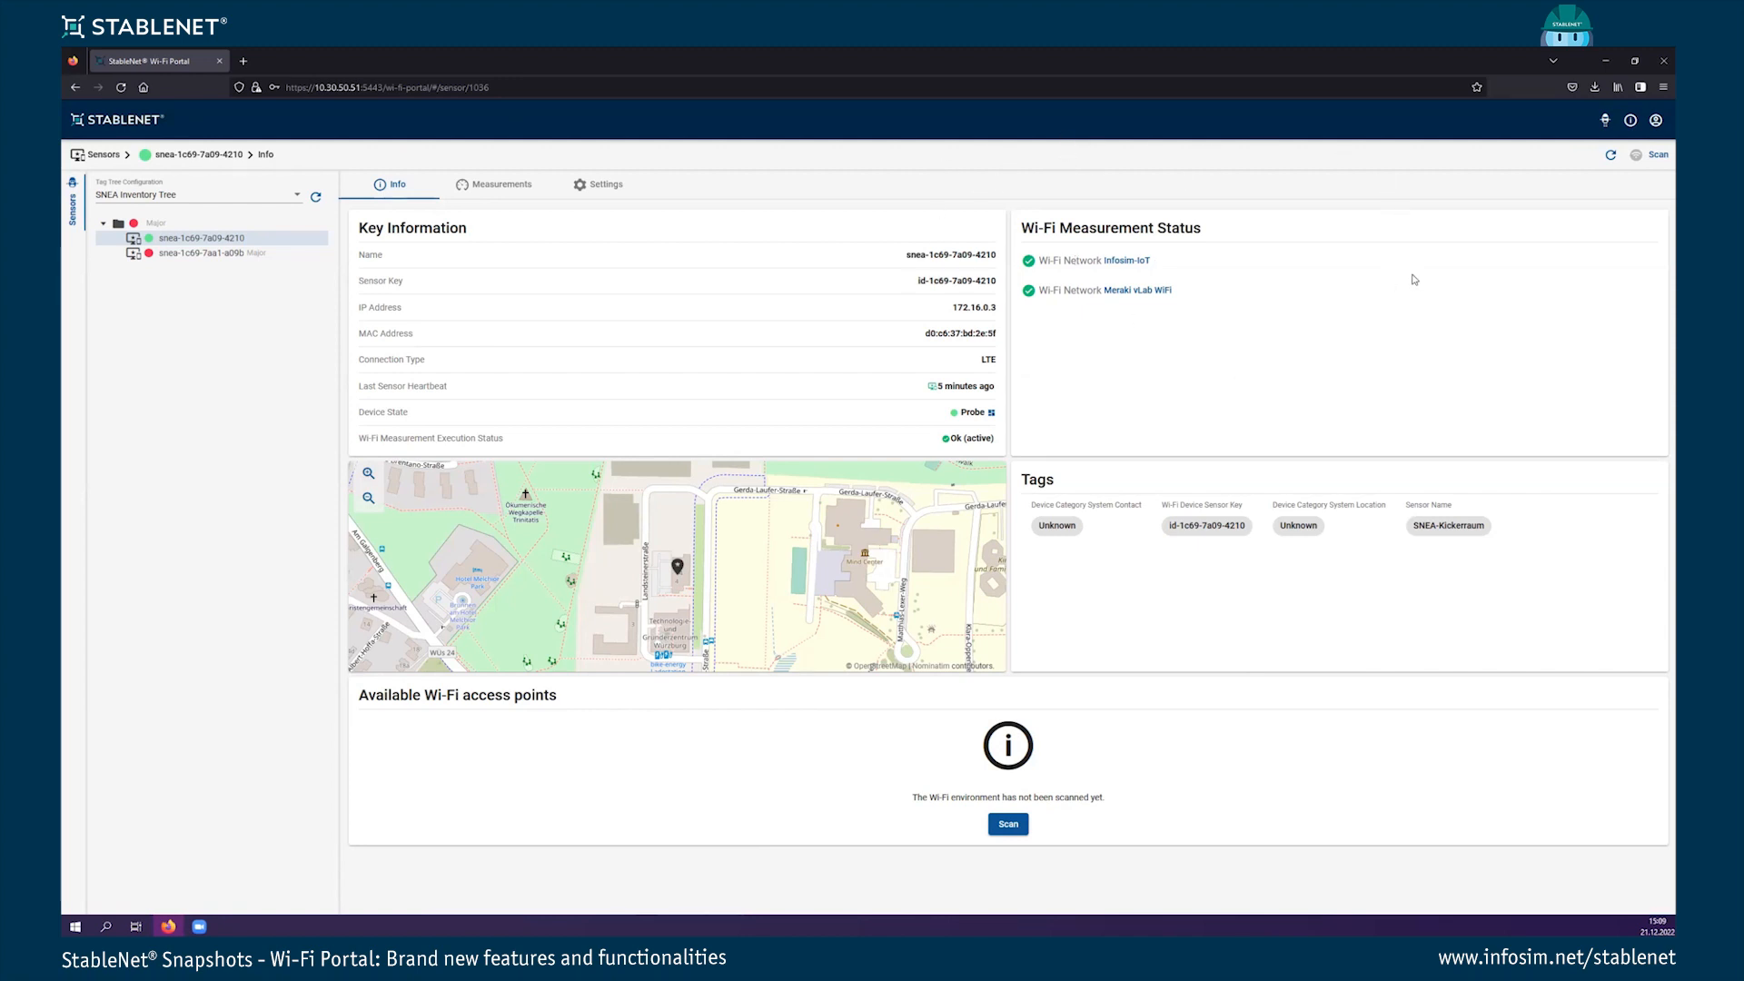
left_click(1604, 122)
Start the Wi-Fi Sensor Info Dashboard tour and advance it to the Connection Type step showing LTE
left_click(1562, 184)
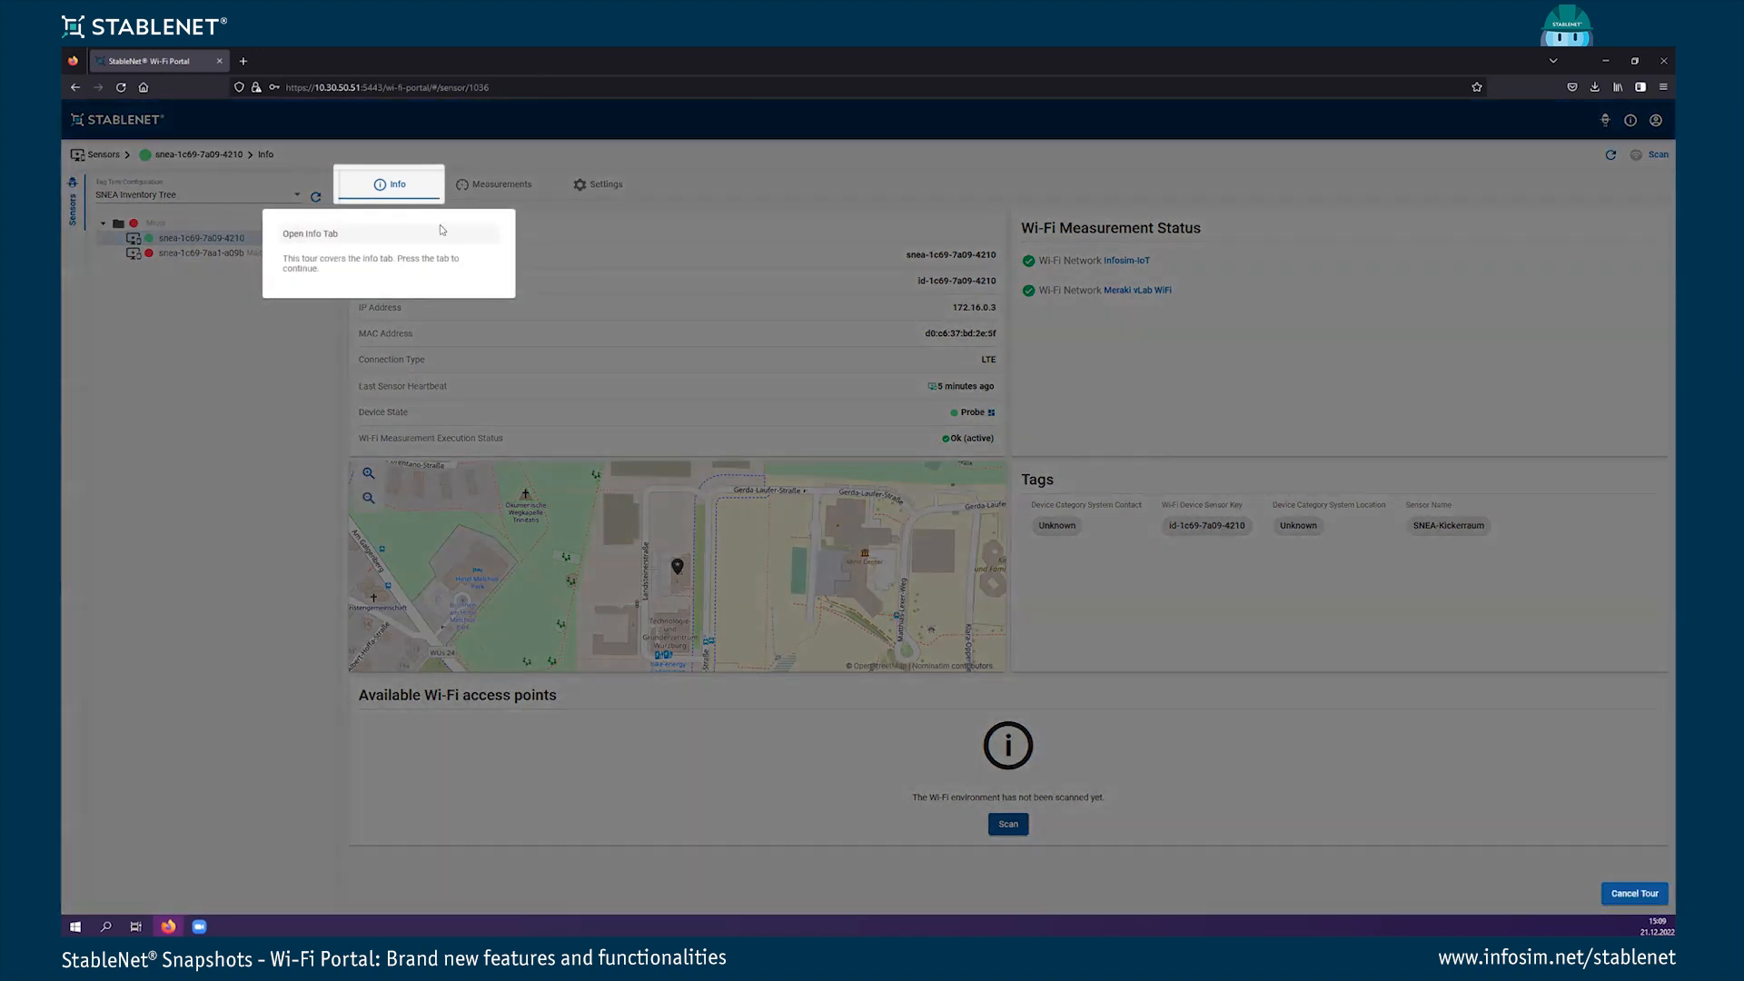
left_click(379, 184)
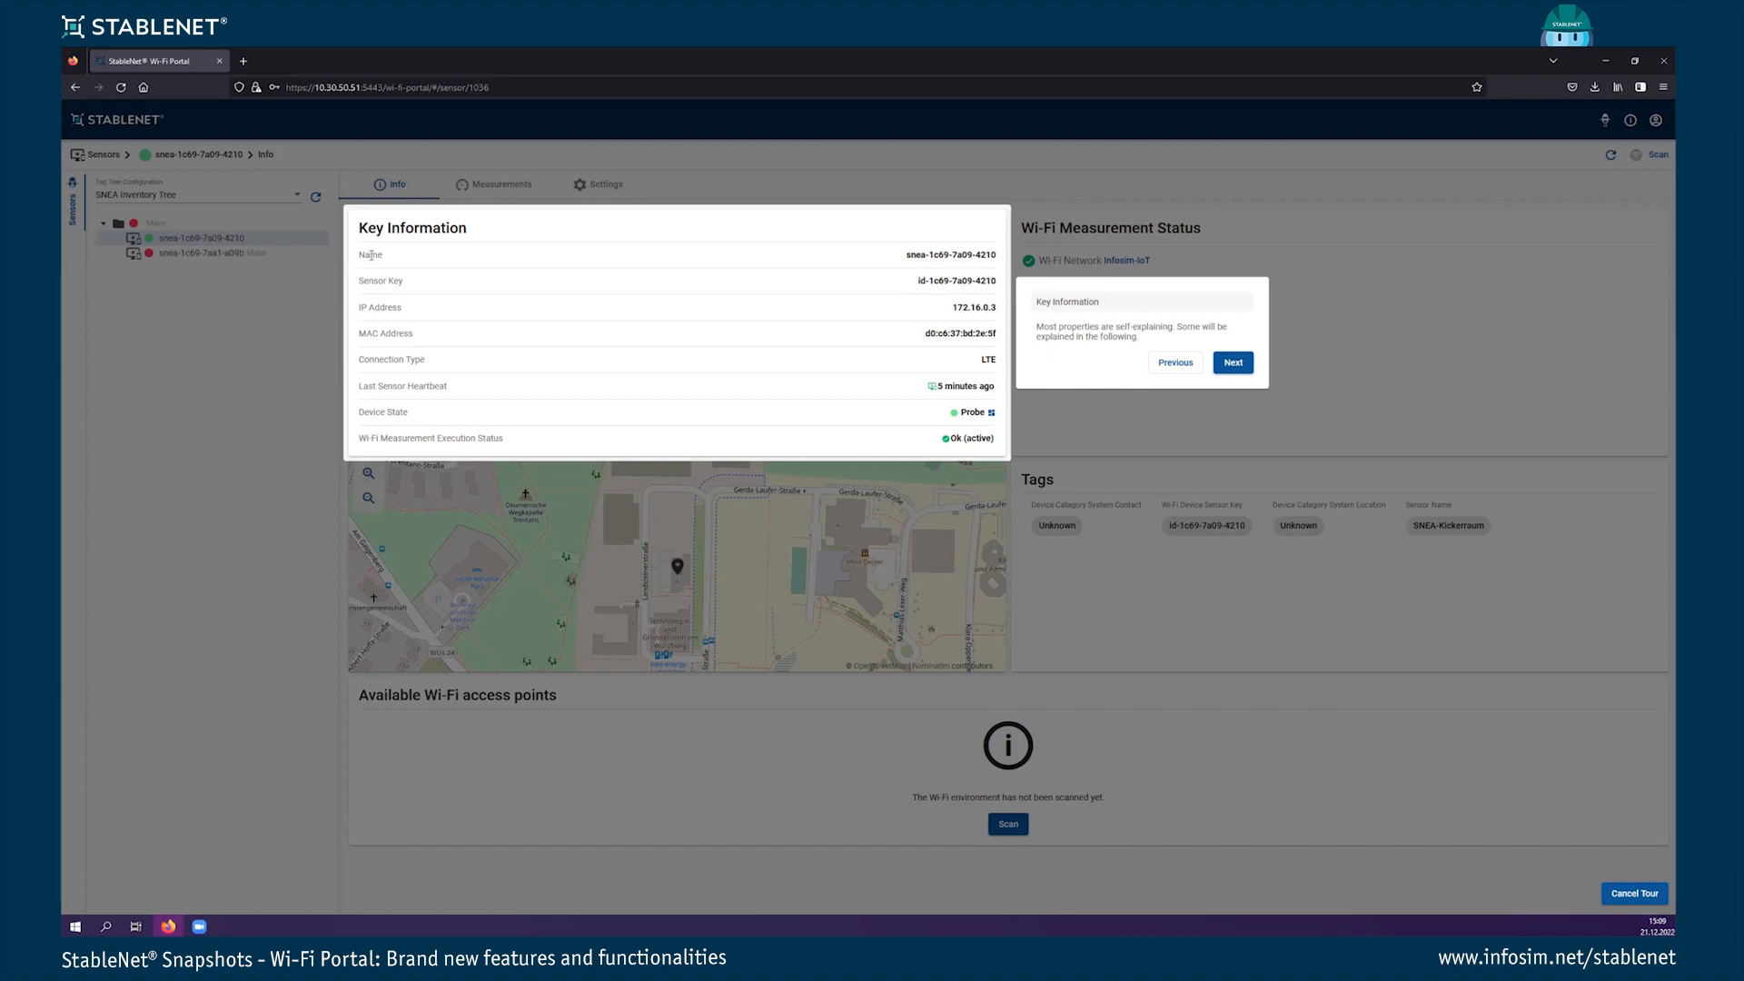
double_click(391, 306)
left_click(412, 356)
left_click(1242, 364)
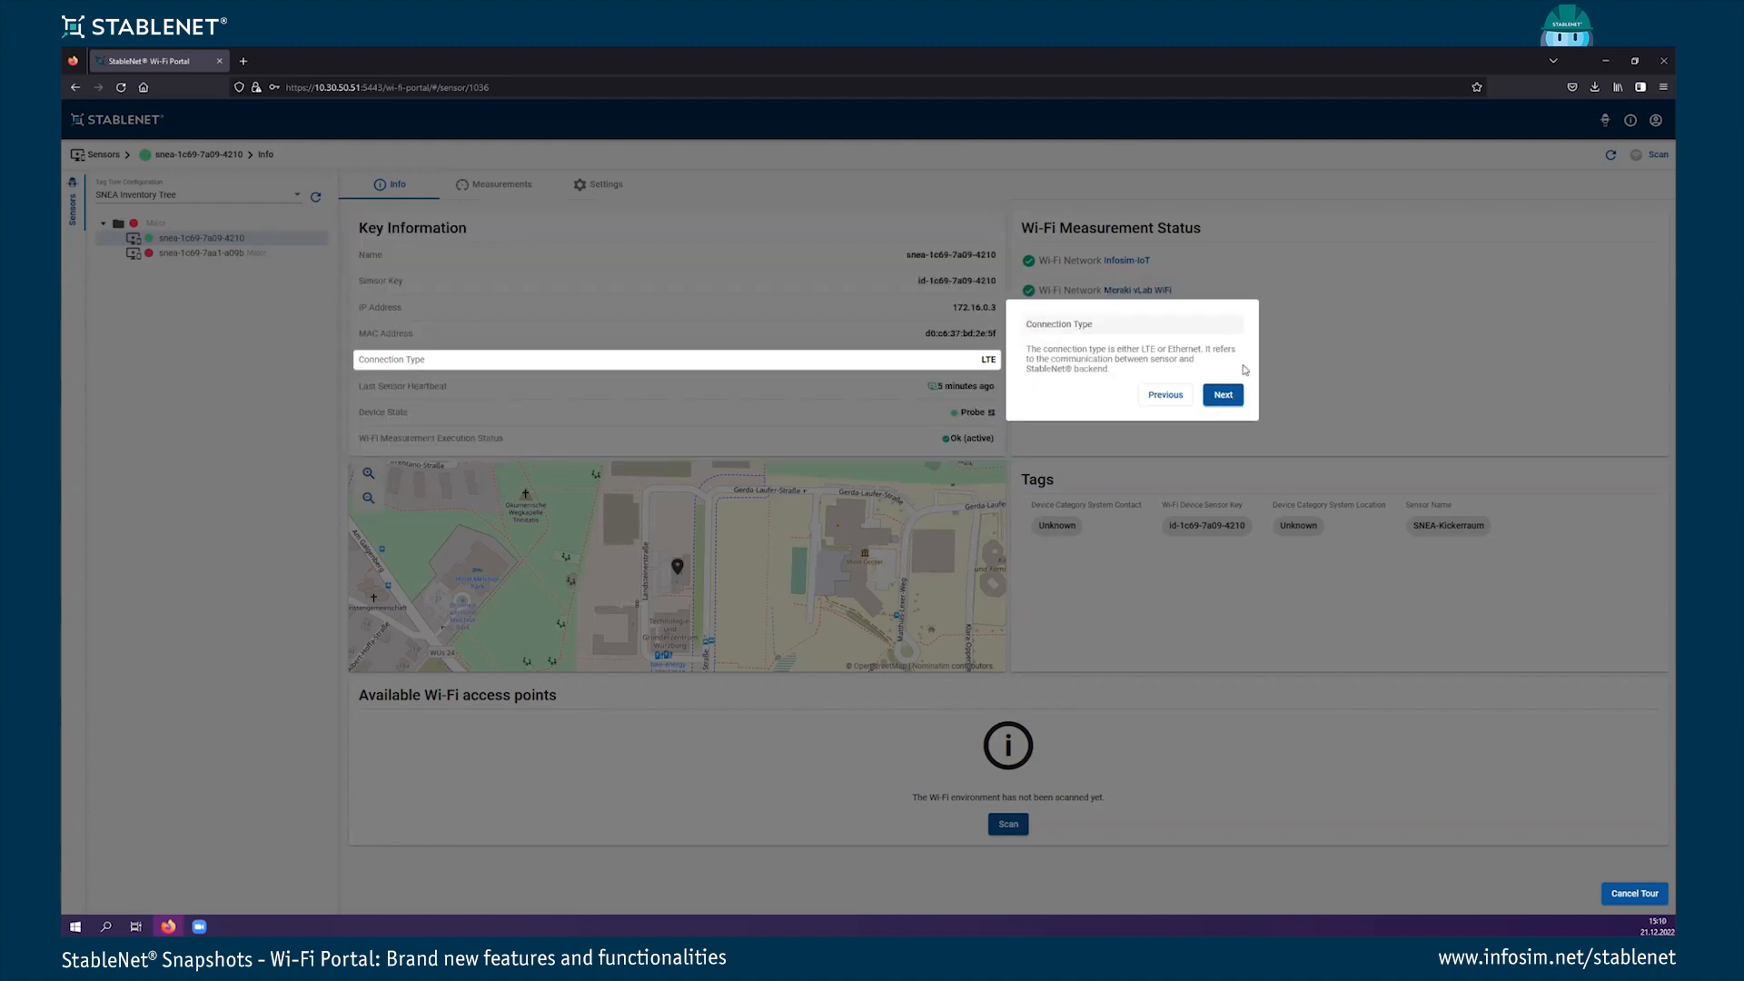
double_click(379, 360)
double_click(989, 359)
left_click(988, 360)
double_click(992, 358)
left_click(992, 359)
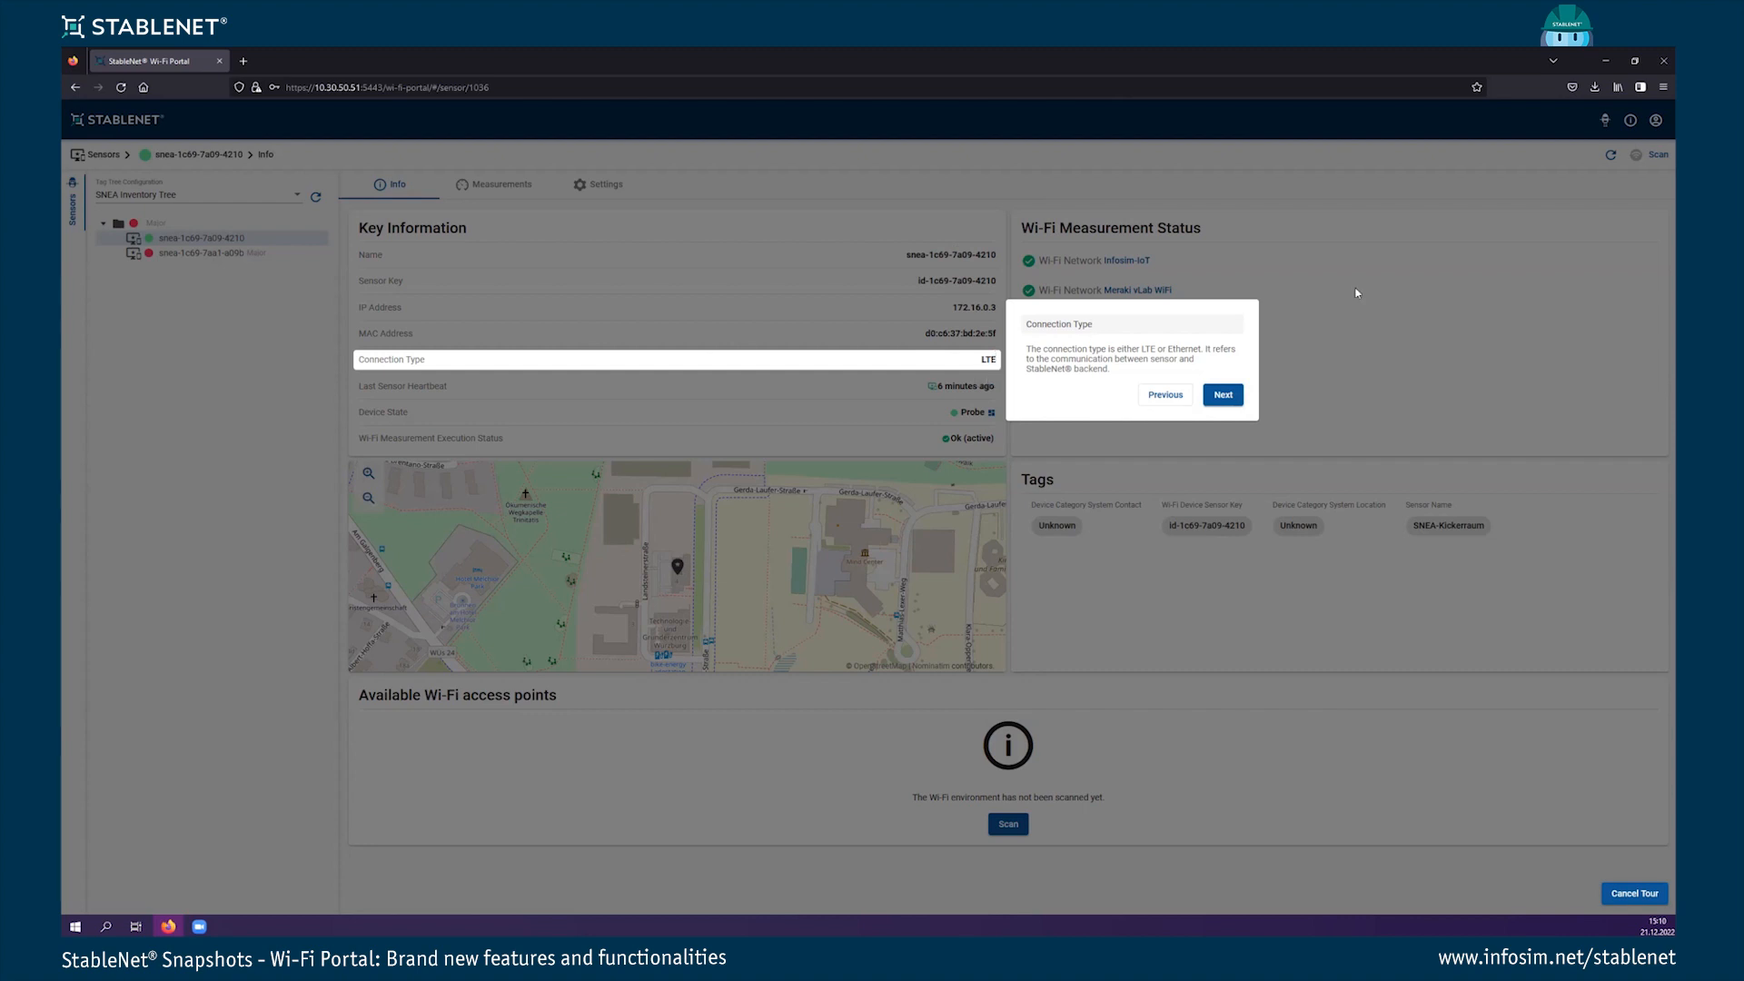
Advance the tour through heartbeat, device state, measurement status, map, tags and access points to Scan Wi-Fis
left_click(1232, 394)
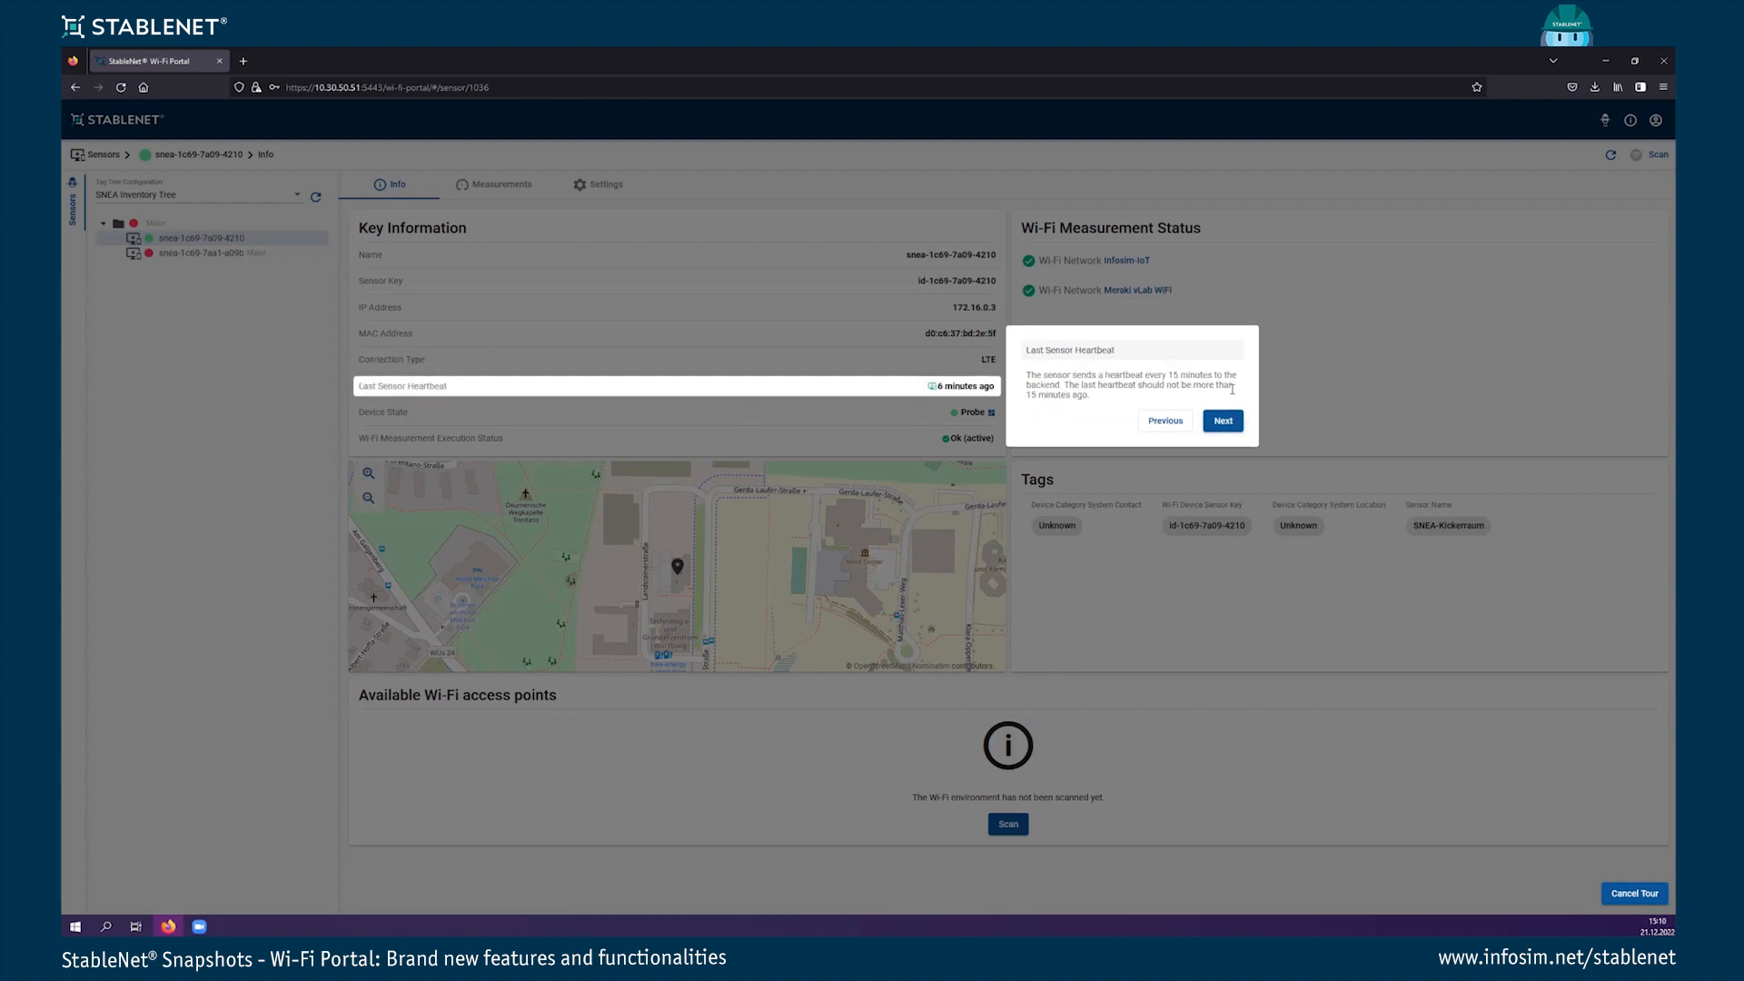
left_click(1224, 424)
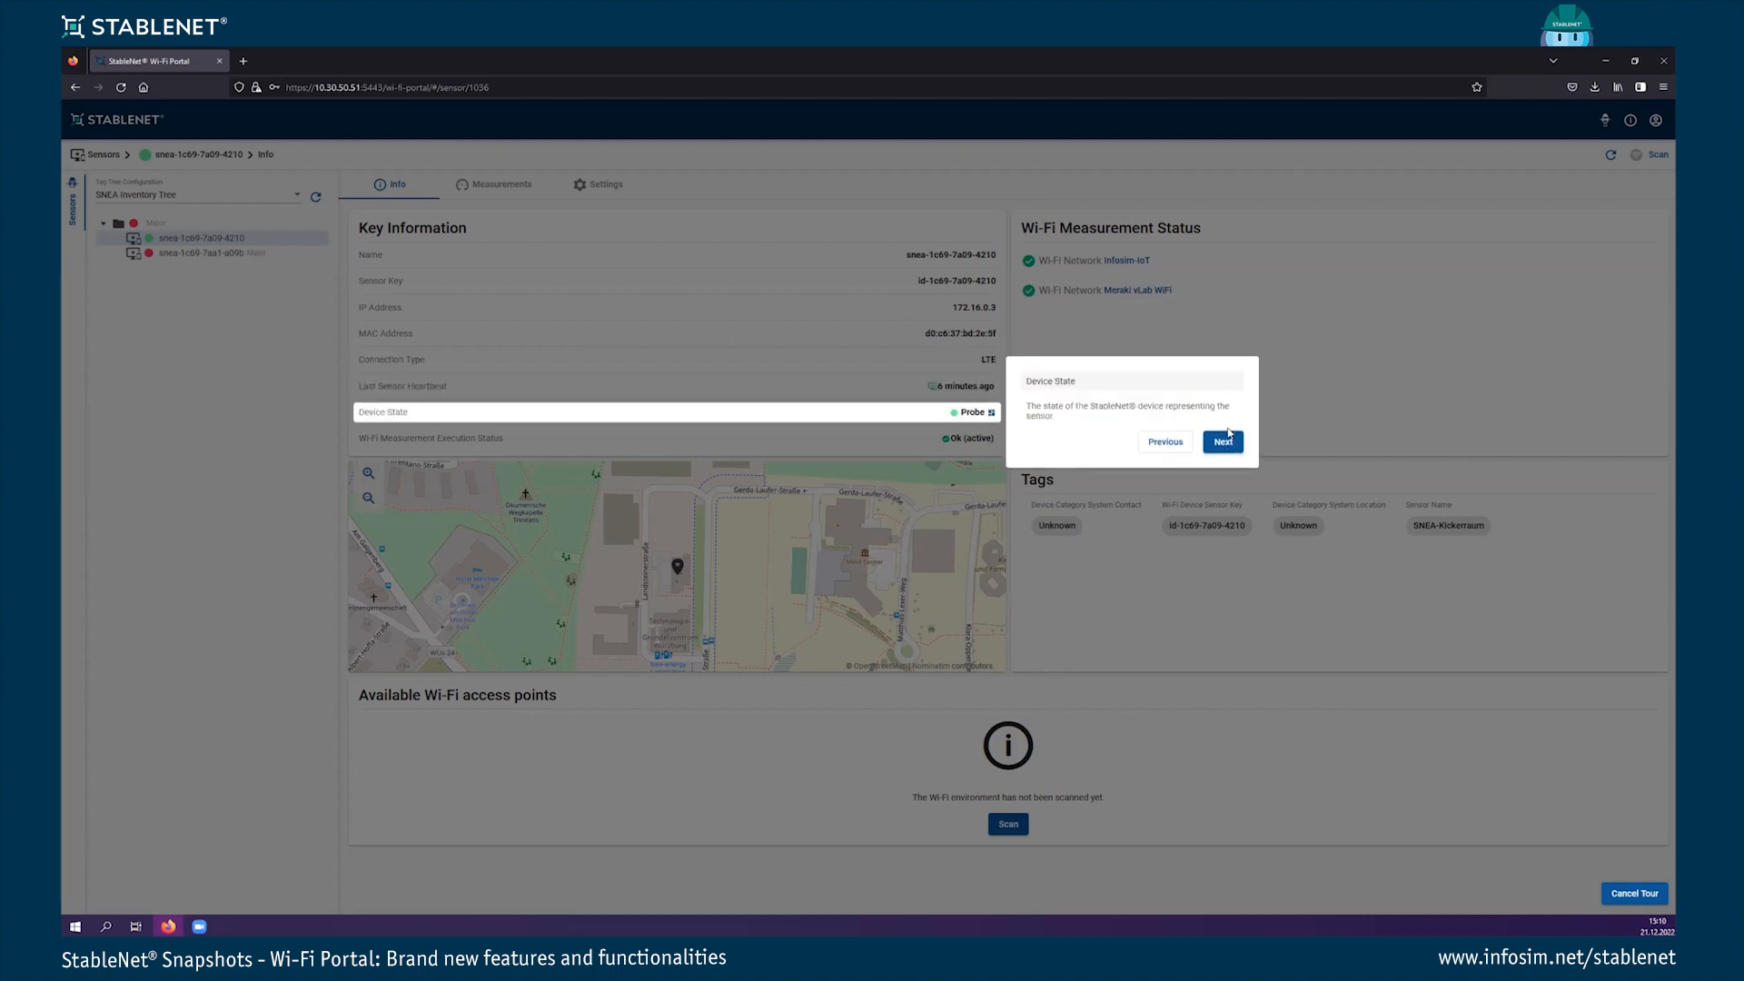
left_click(1226, 445)
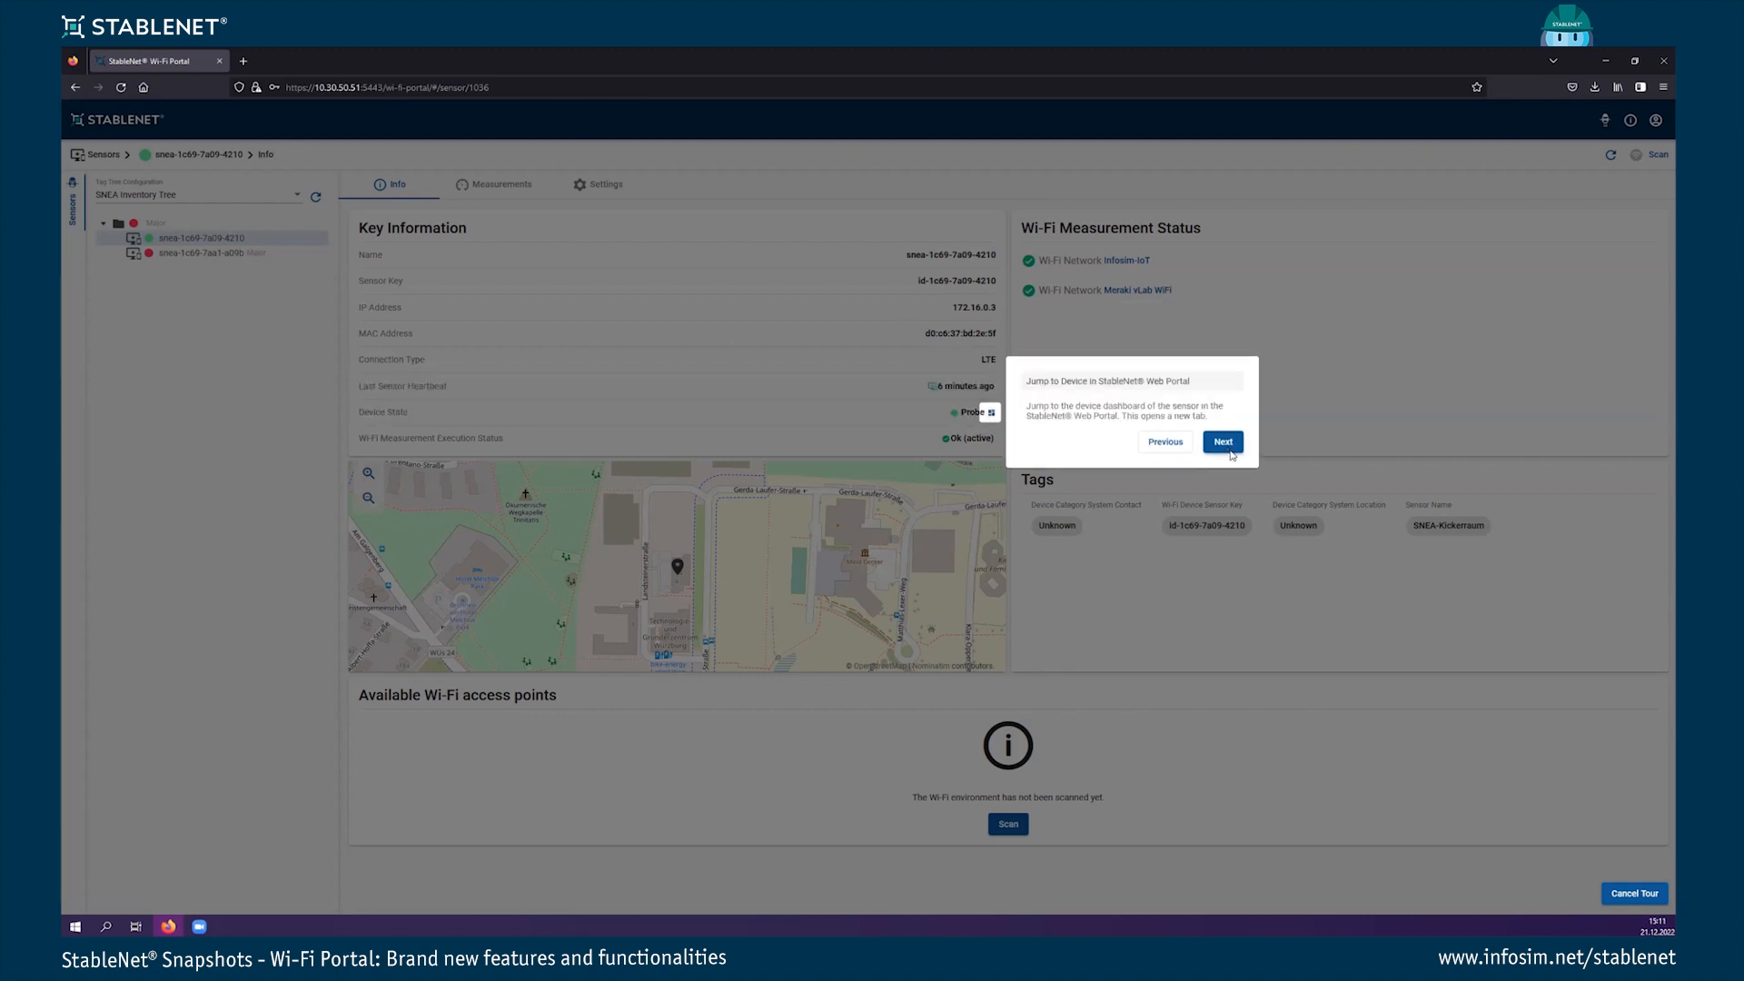
left_click(1224, 442)
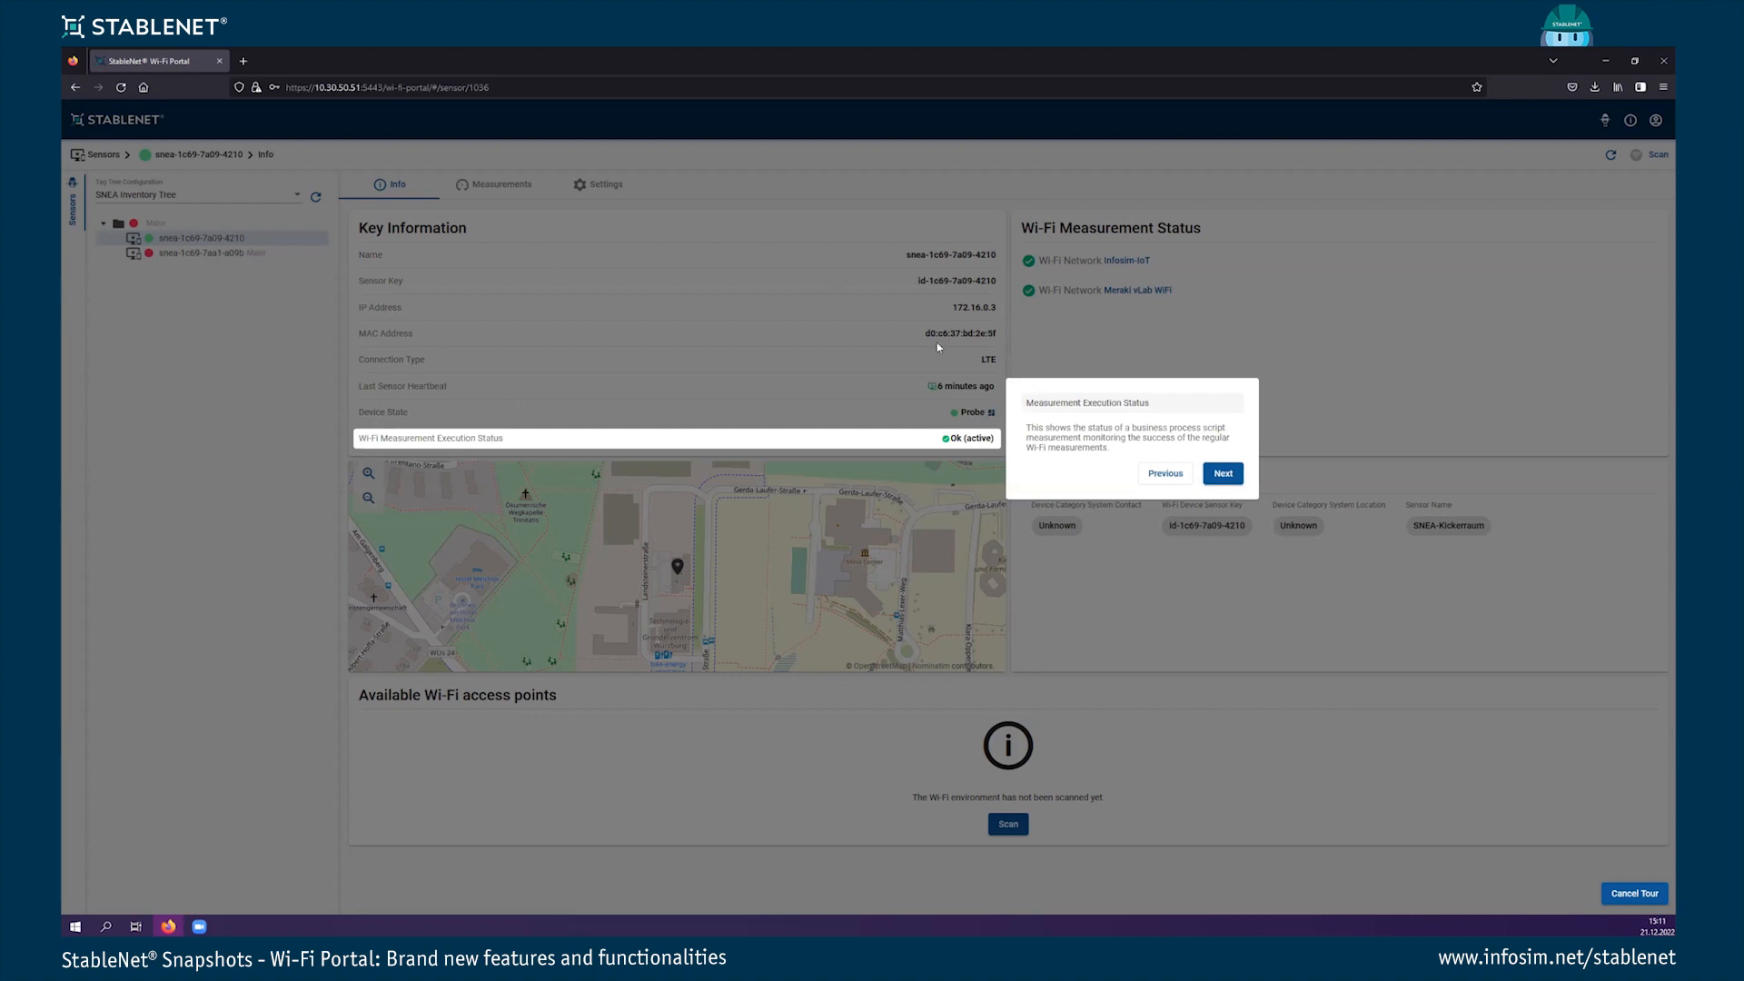
left_click(1224, 473)
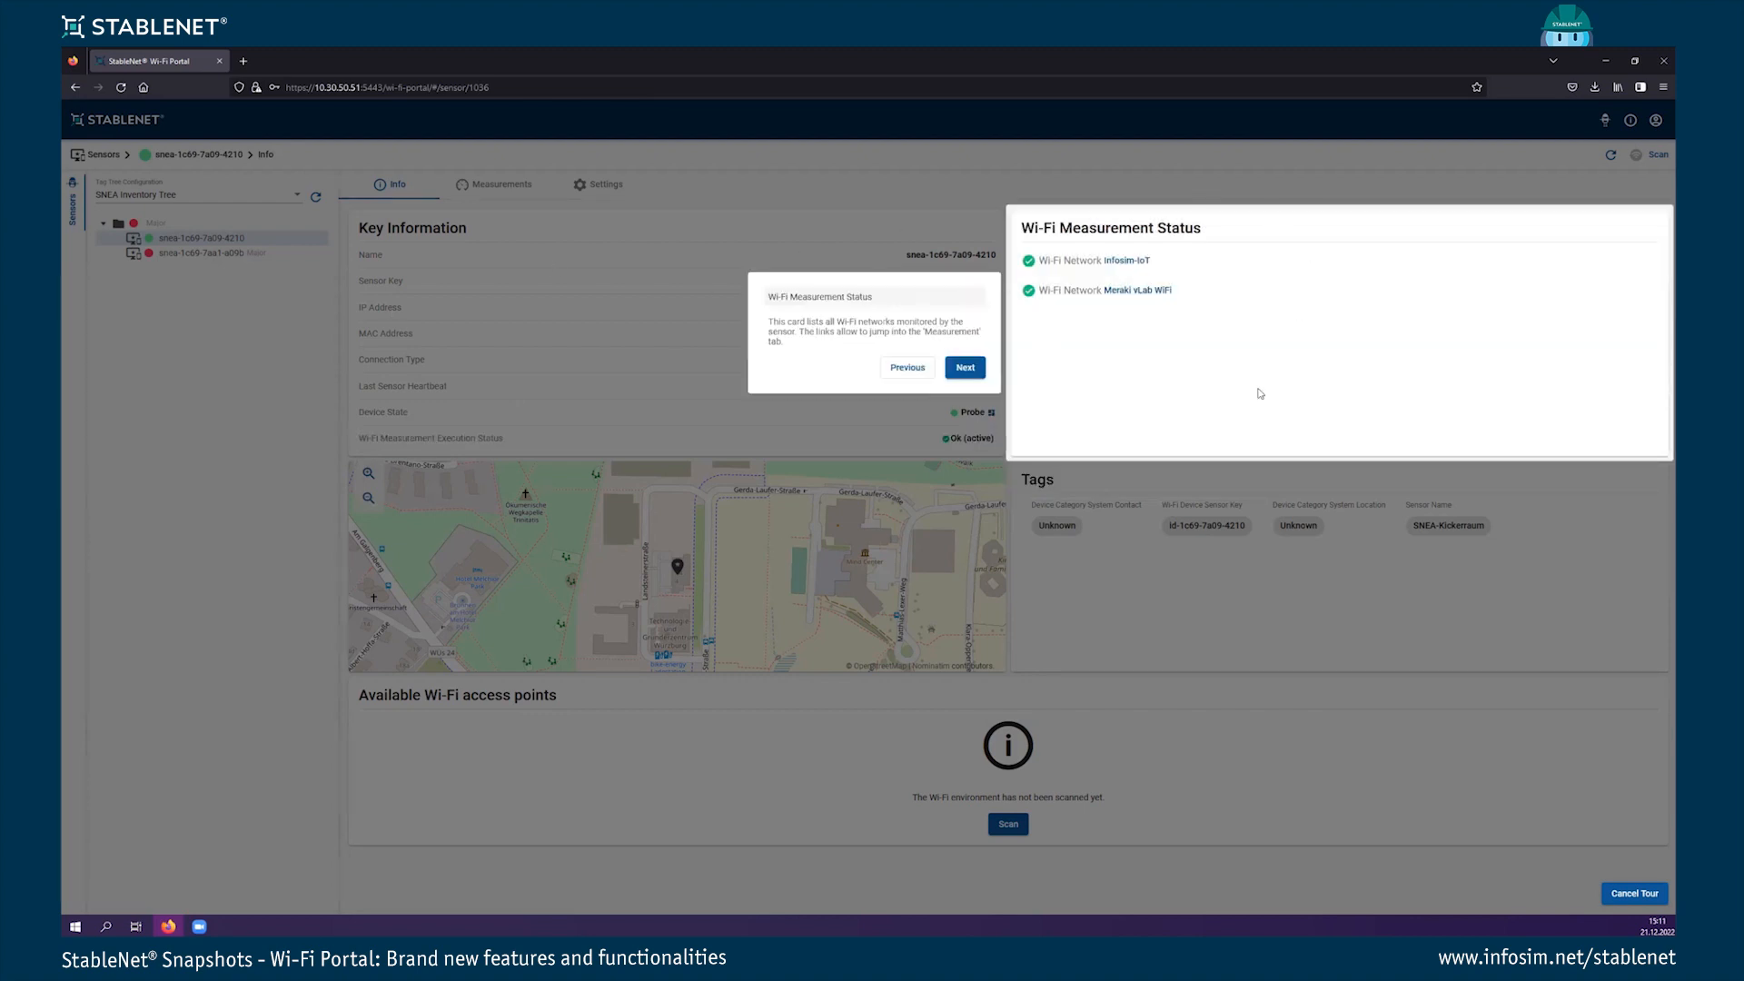
left_click(966, 370)
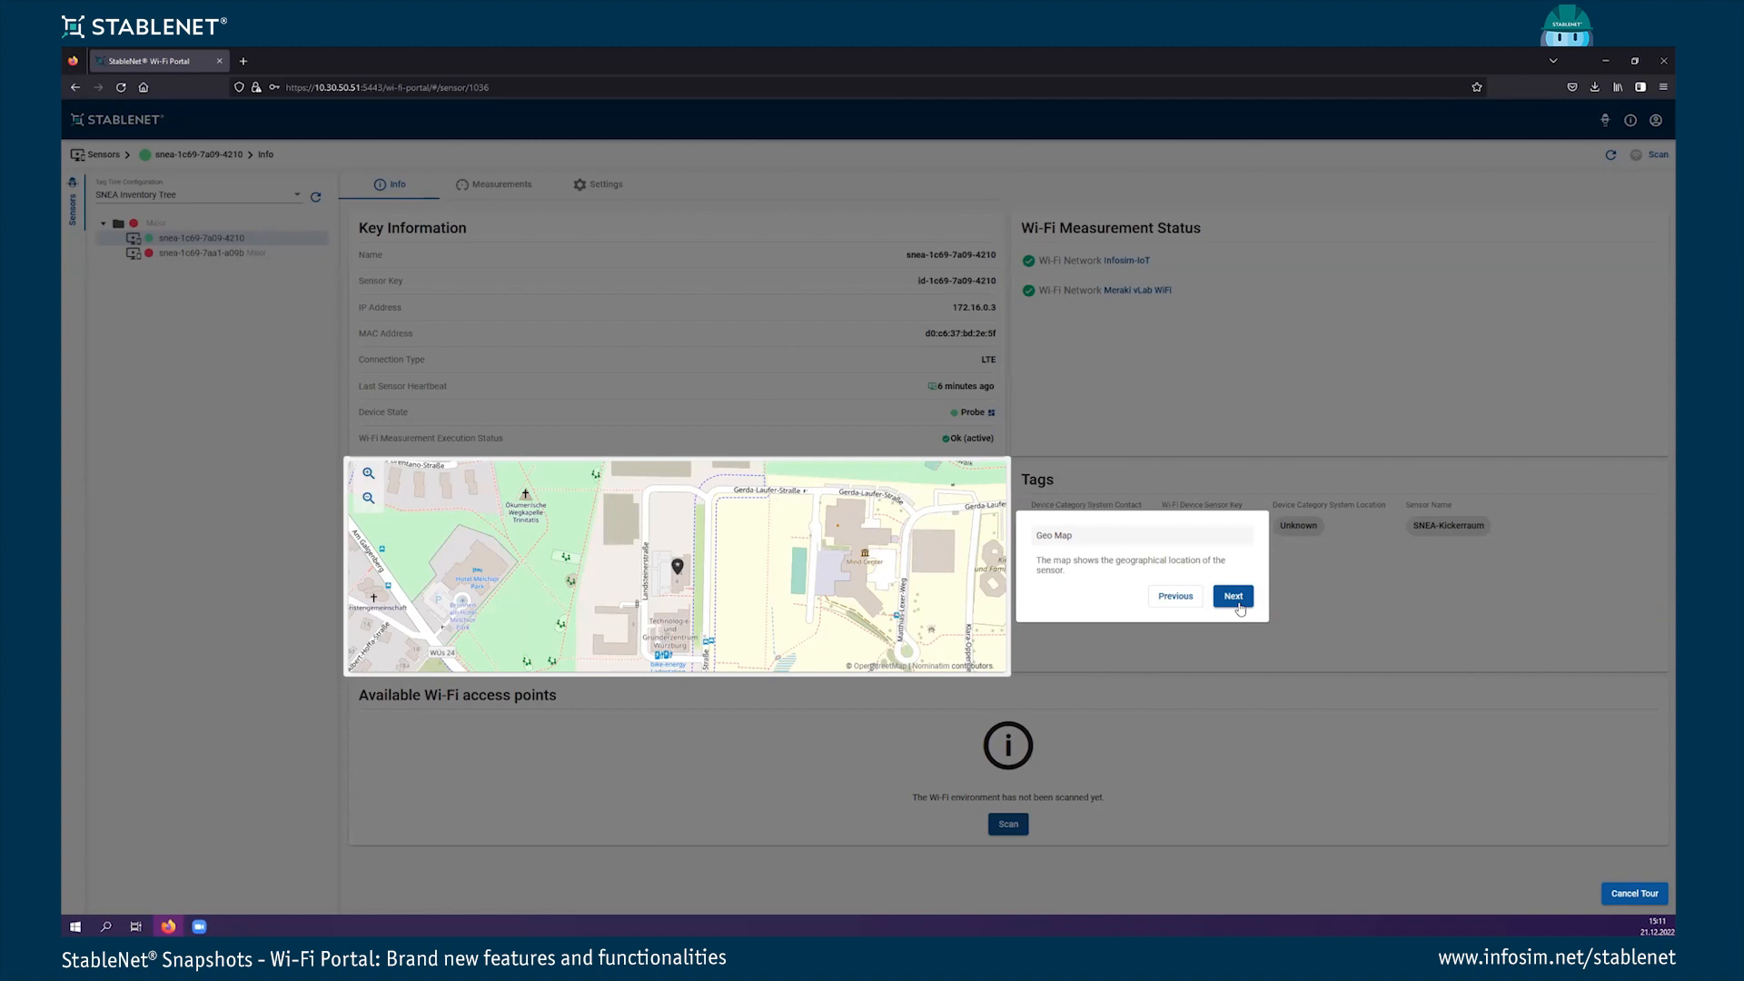
left_click(1237, 602)
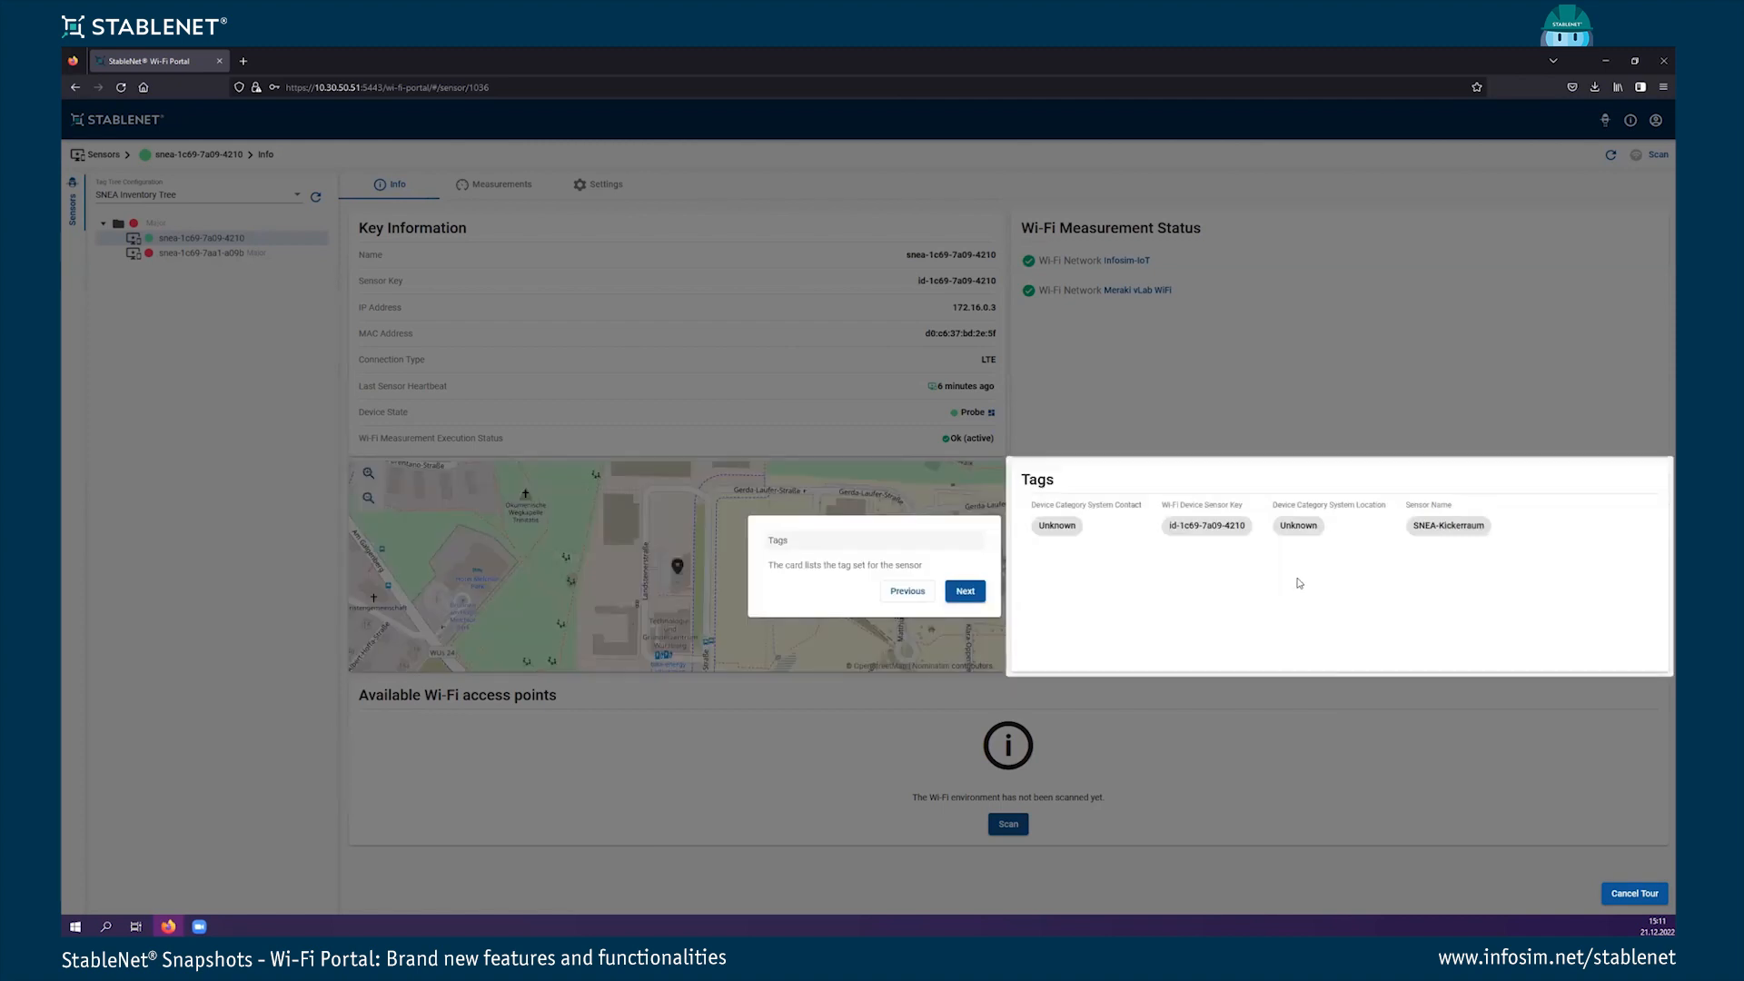
left_click(966, 592)
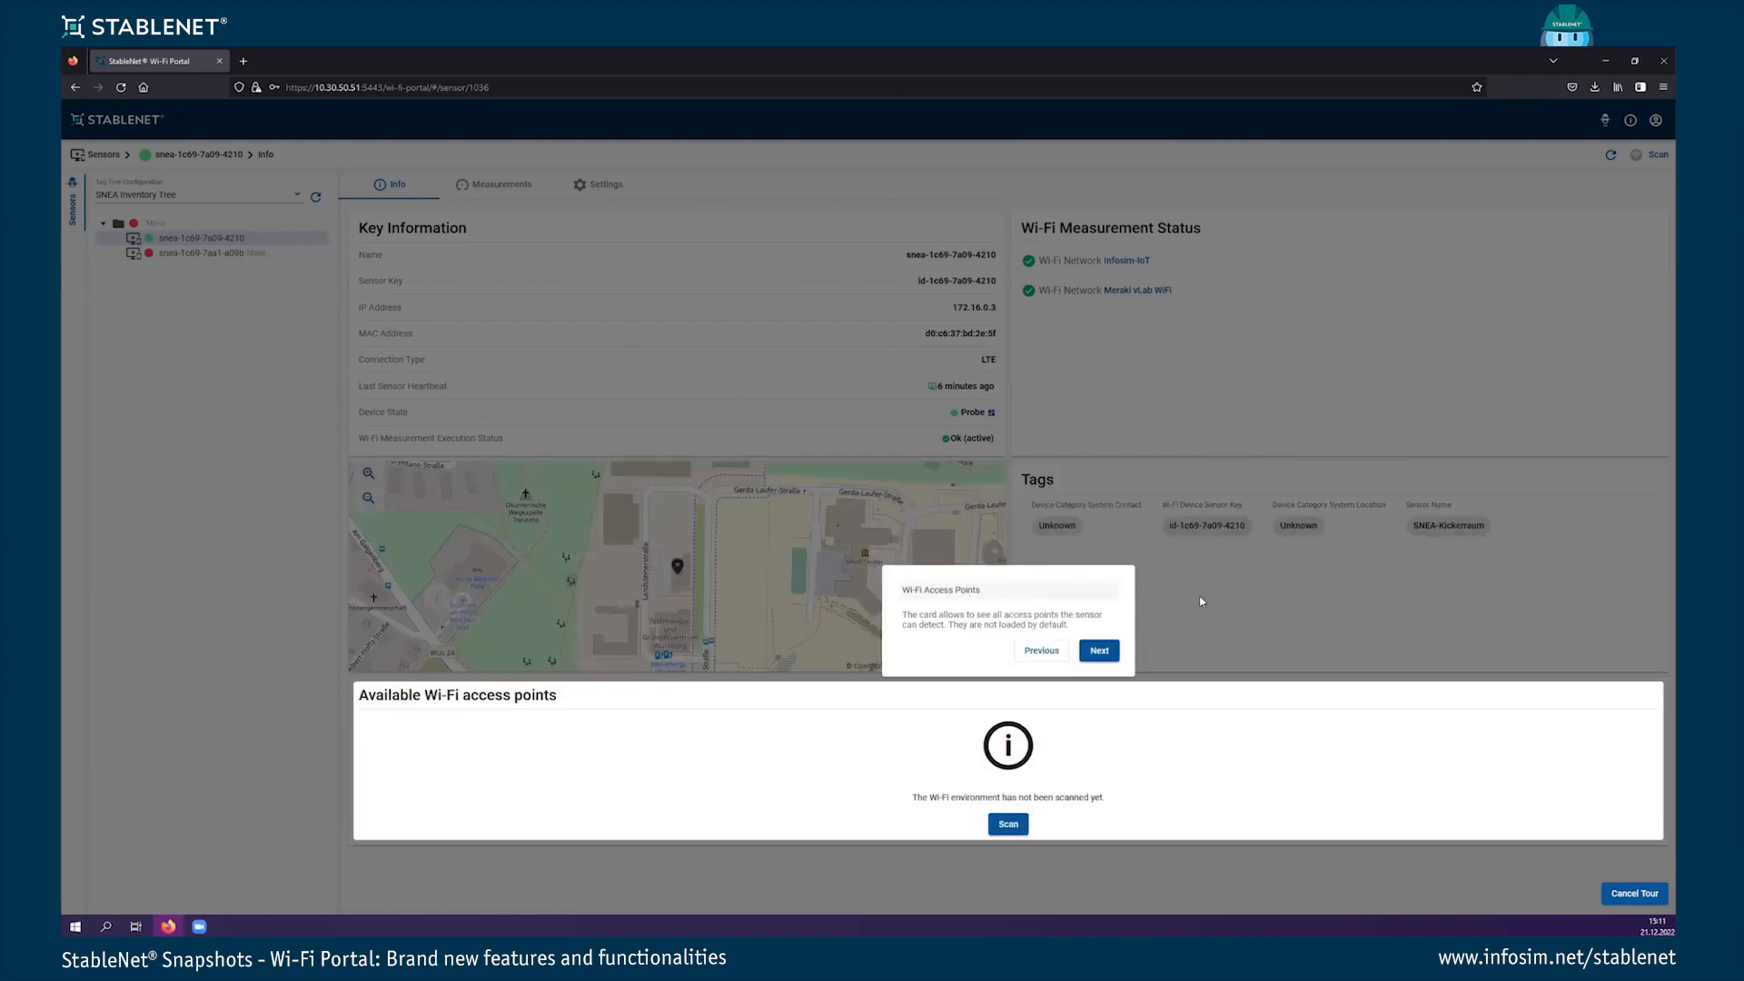
left_click(1113, 657)
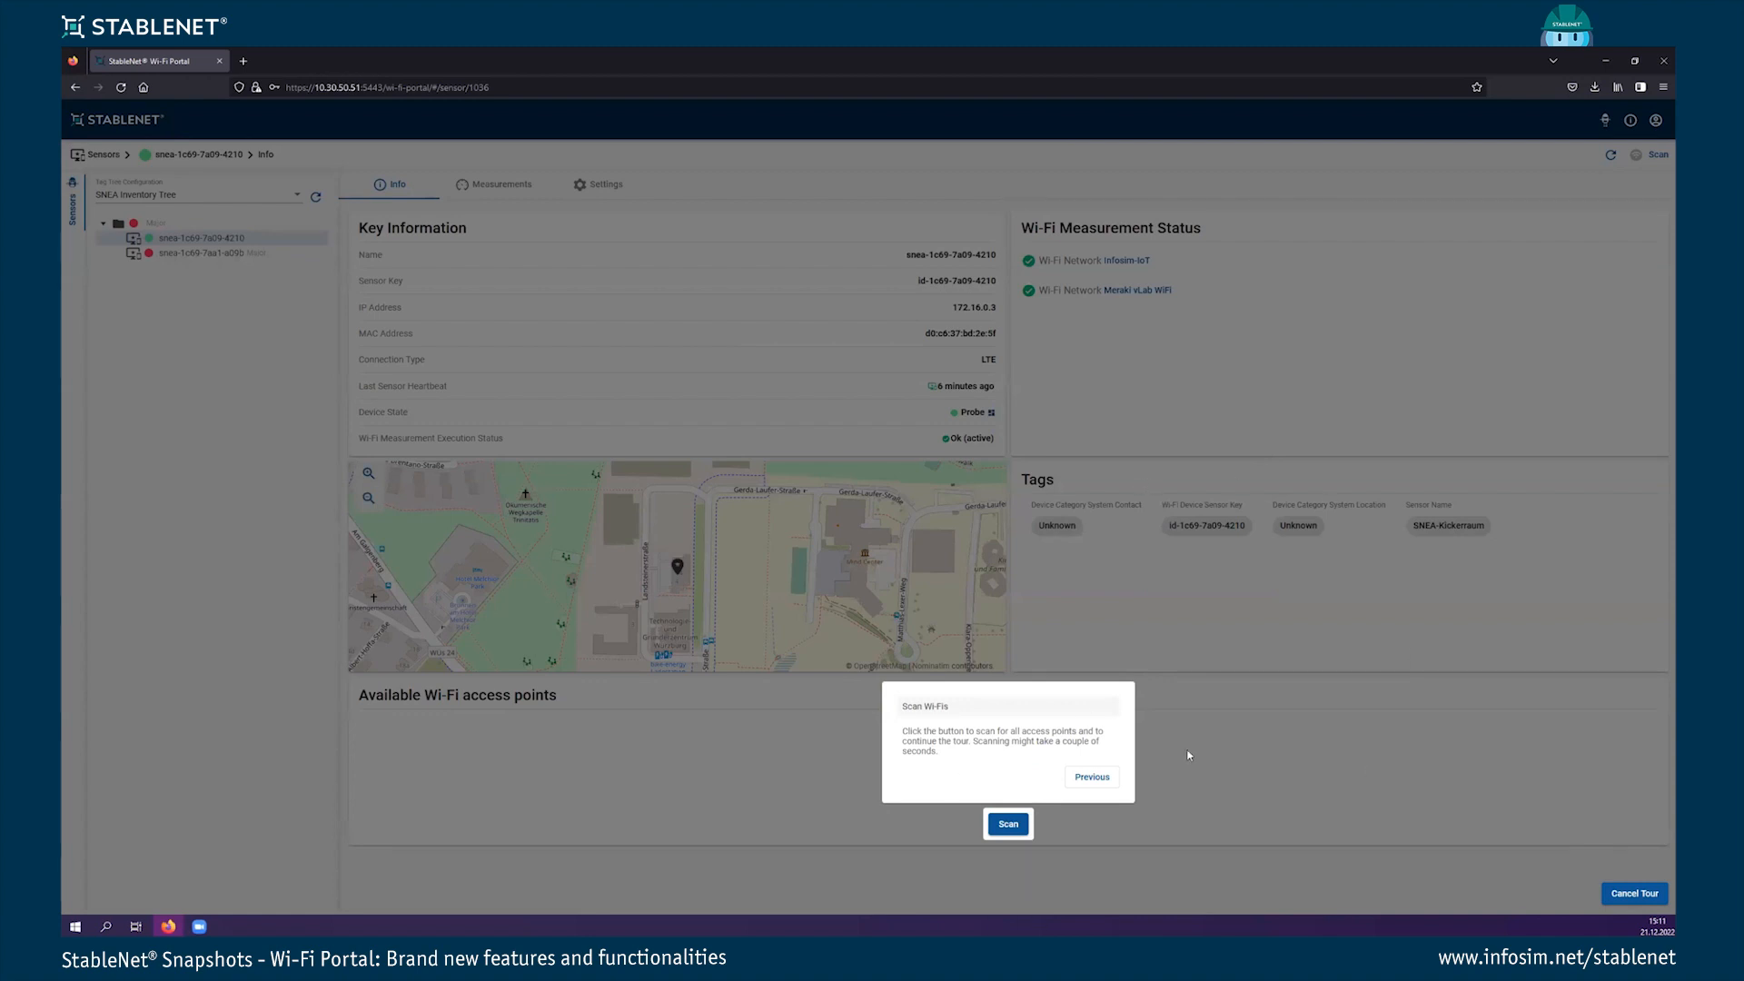
Start the tour's scan for nearby Wi-Fi access points and zoom the map in and out
left_click_drag(927, 706, 927, 731)
triple_click(925, 747)
left_click(925, 747)
left_click(1009, 824)
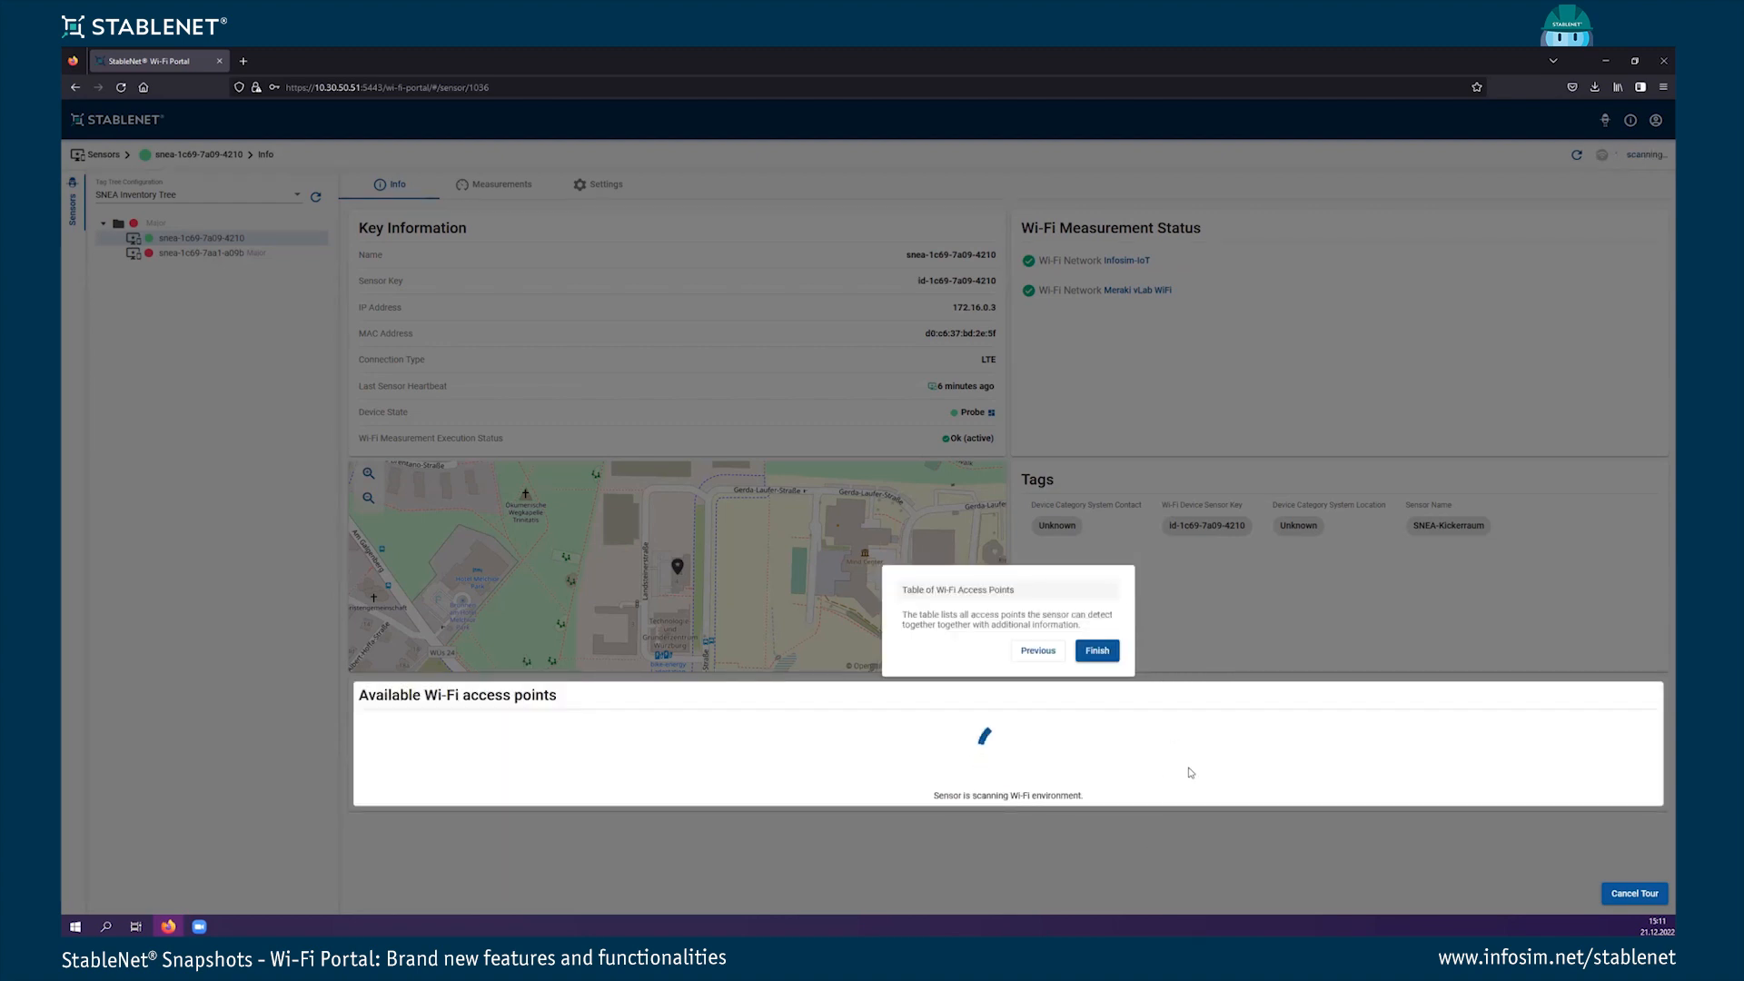
scroll(981, 809, "down", 1)
scroll(981, 808, "up", 1)
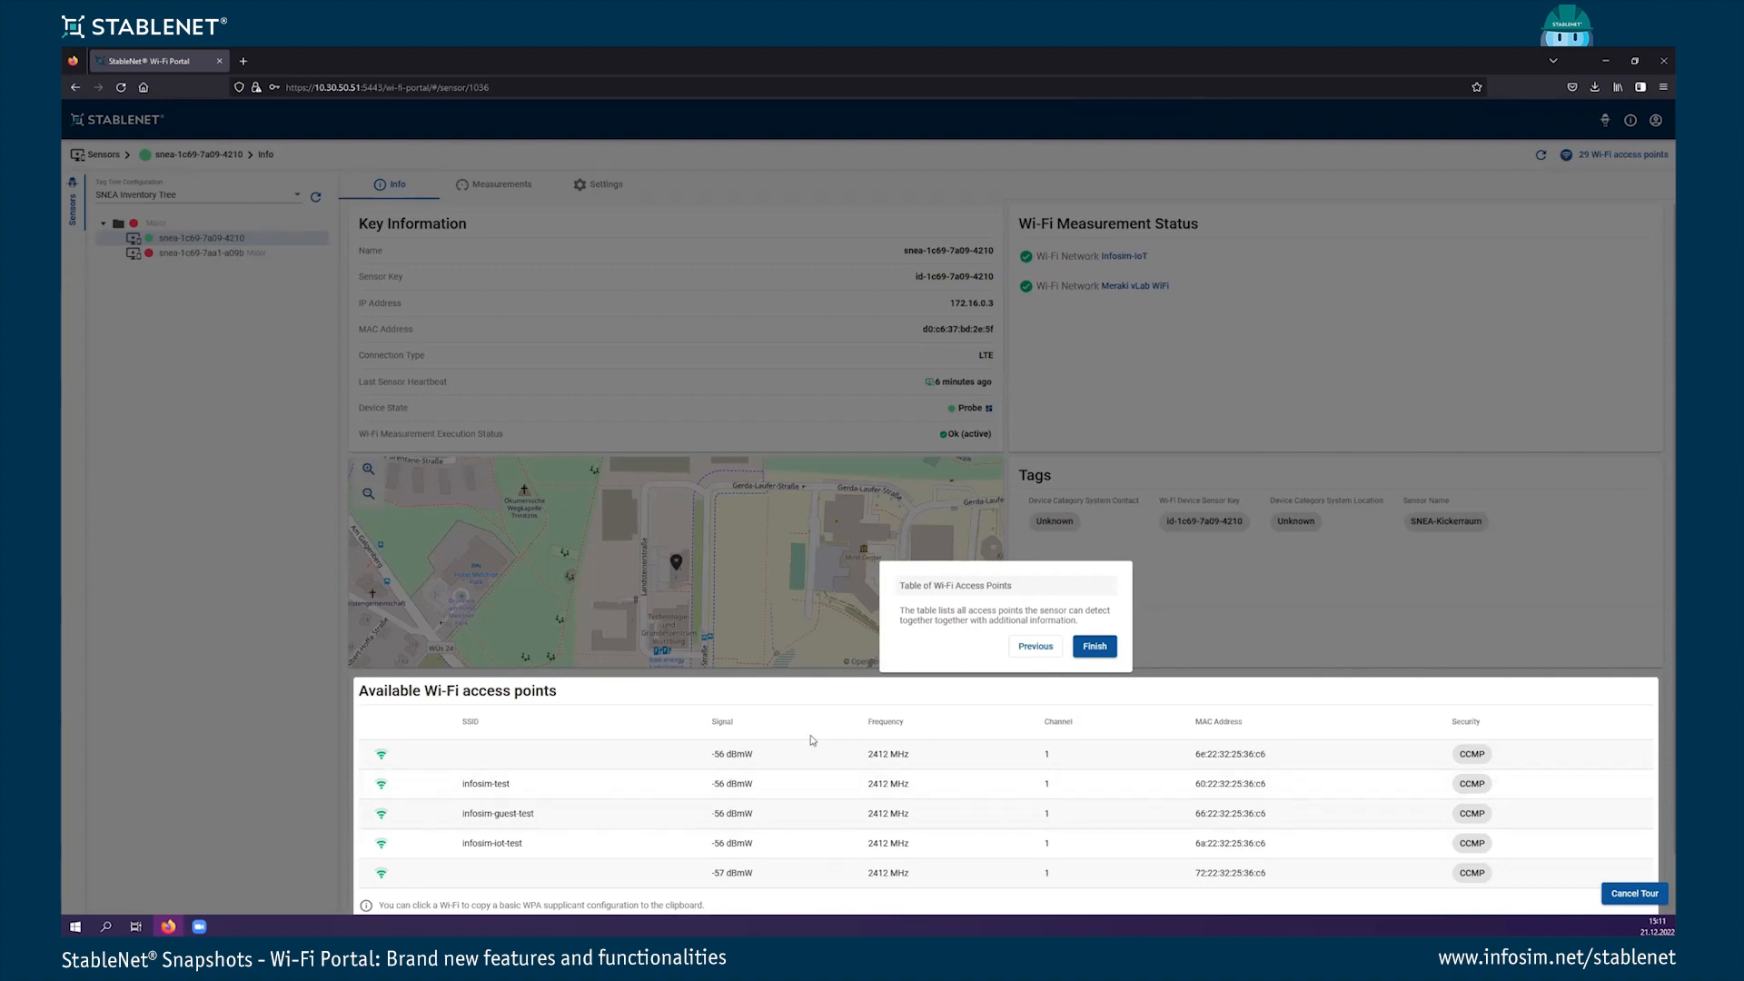
scroll(783, 746, "down", 1)
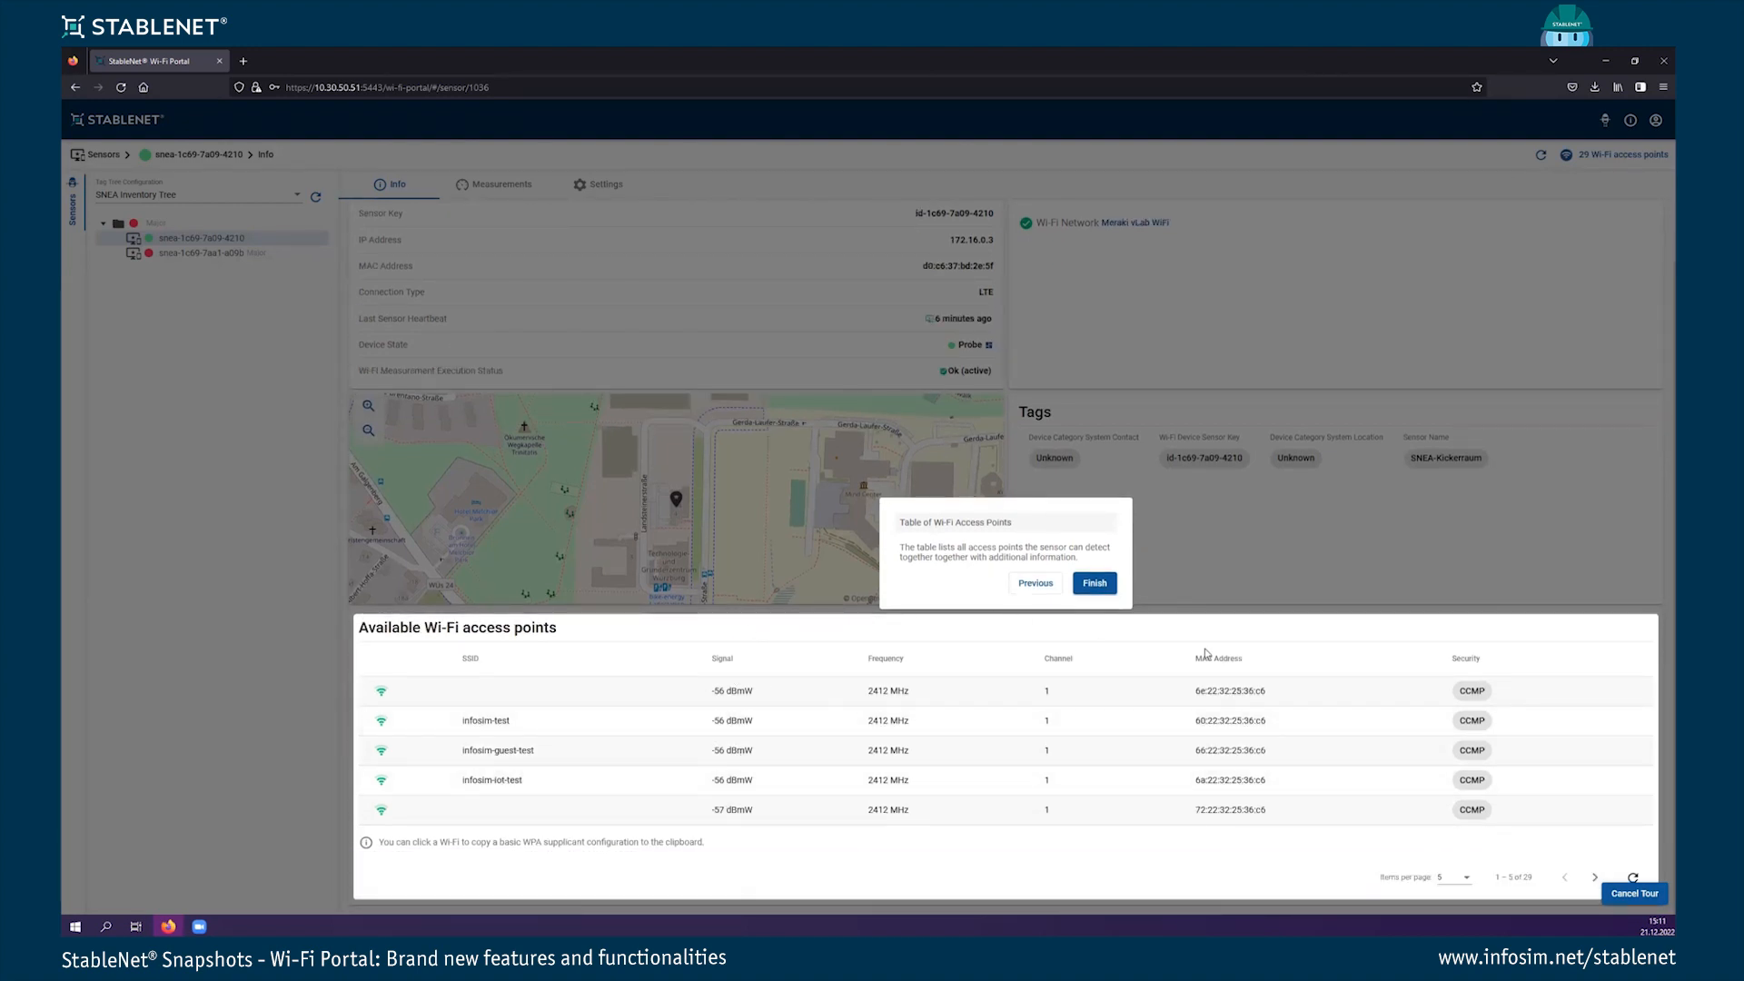
scroll(1207, 654, "up", 1)
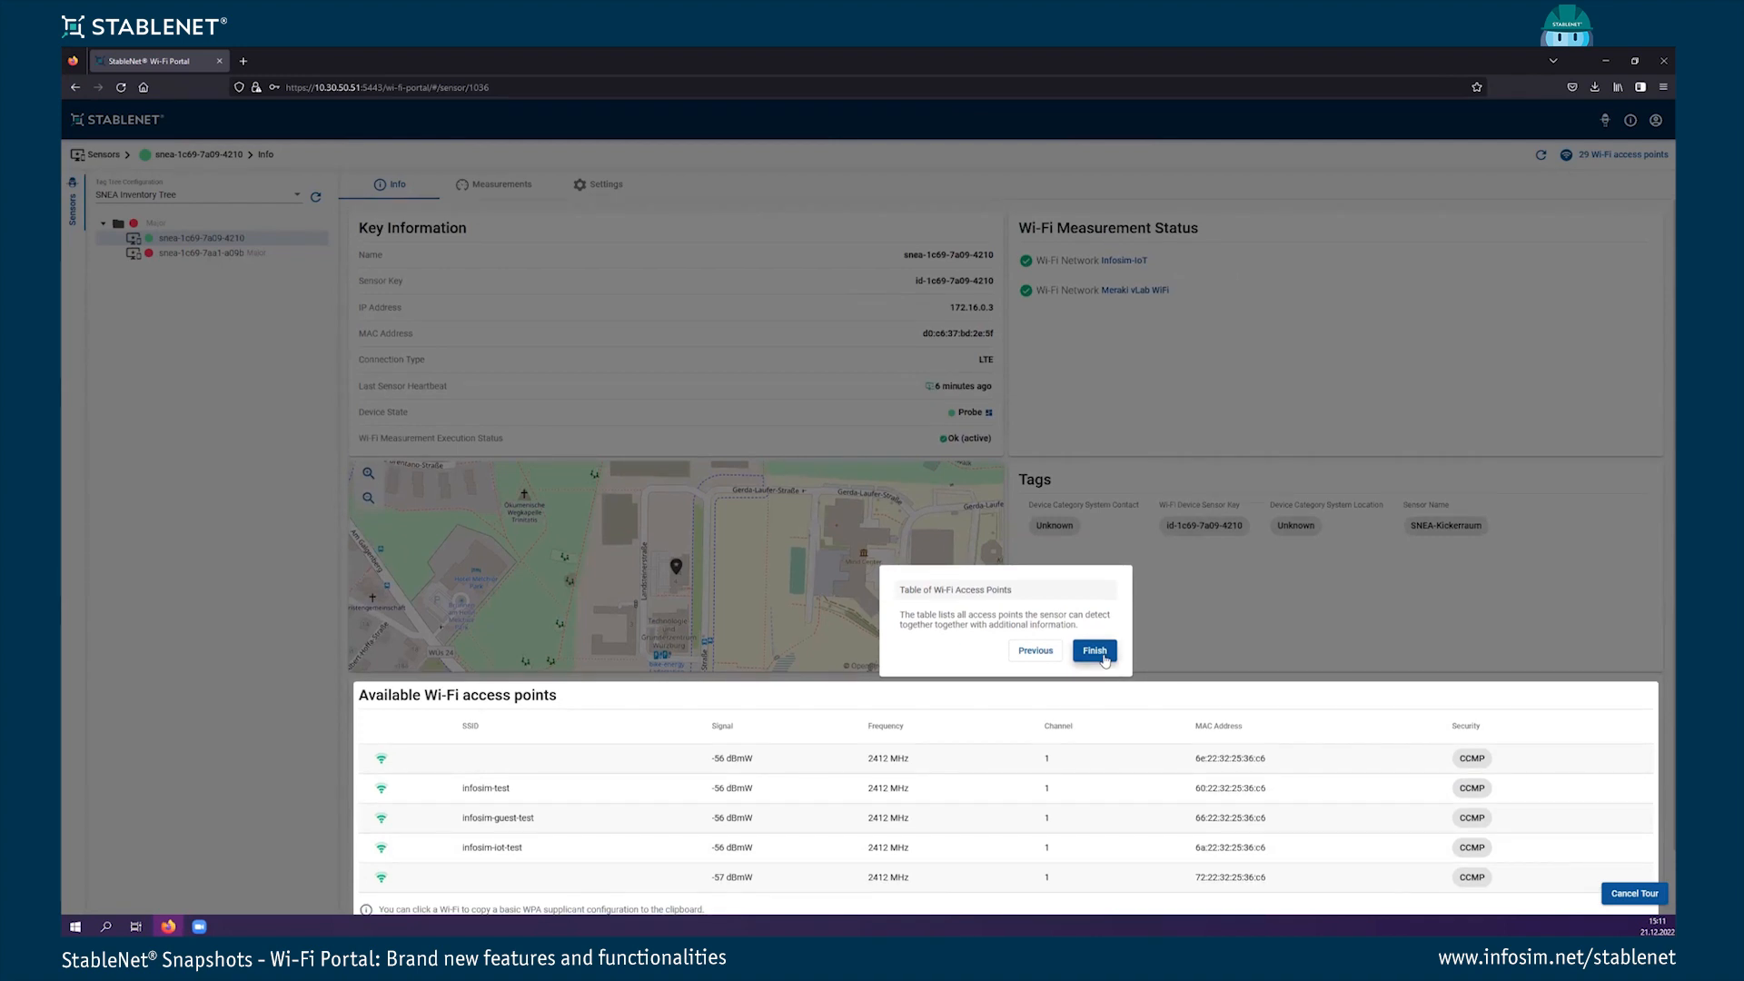
End the guided tour and zoom the map out to the surrounding campus
left_click(1105, 660)
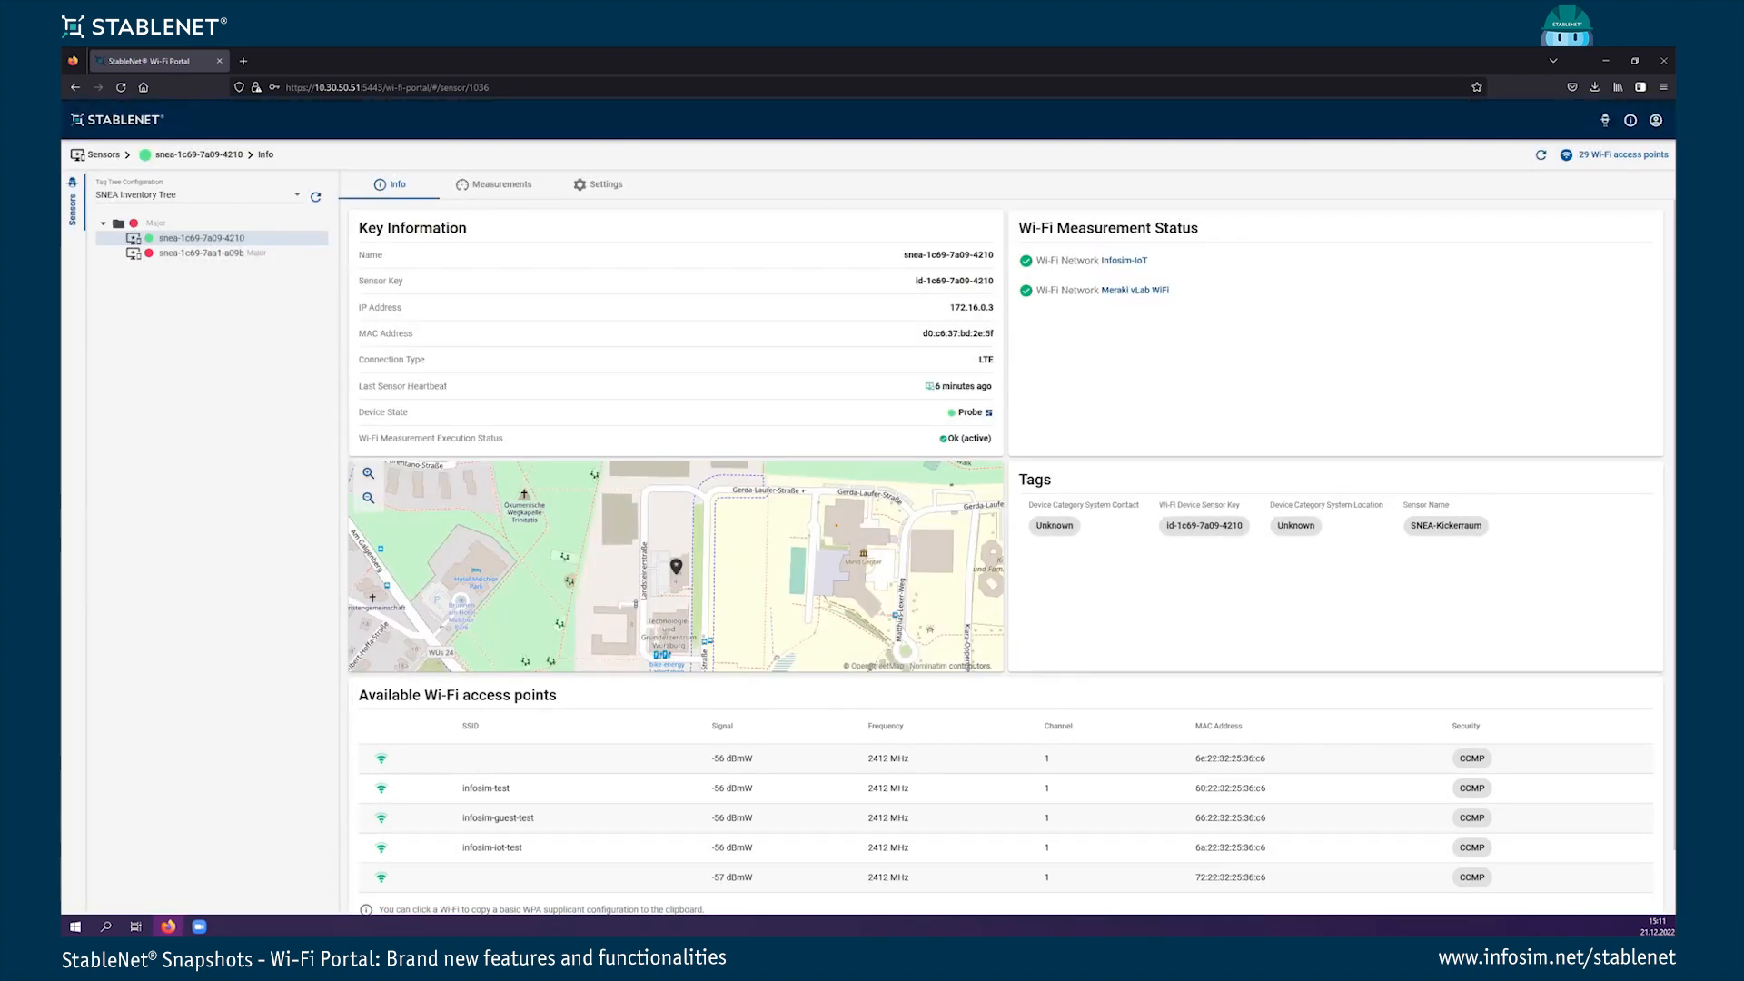
scroll(977, 500, "up", 2)
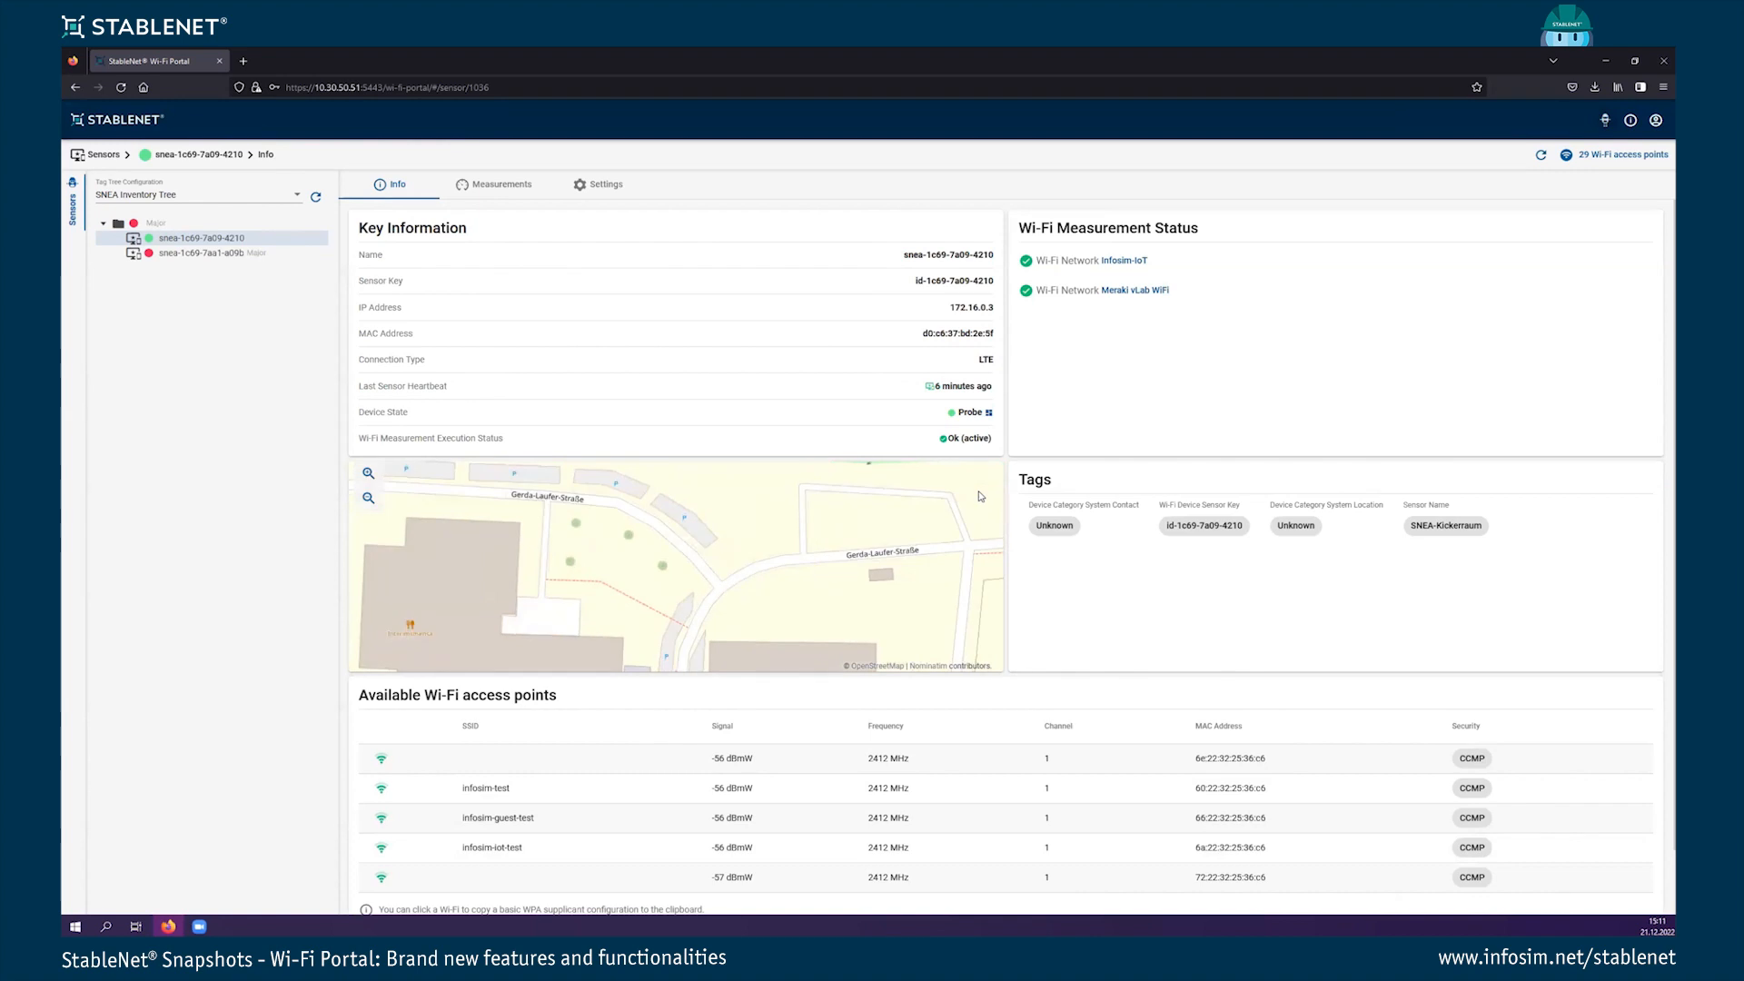
scroll(872, 572, "down", 1)
scroll(872, 572, "down", 3)
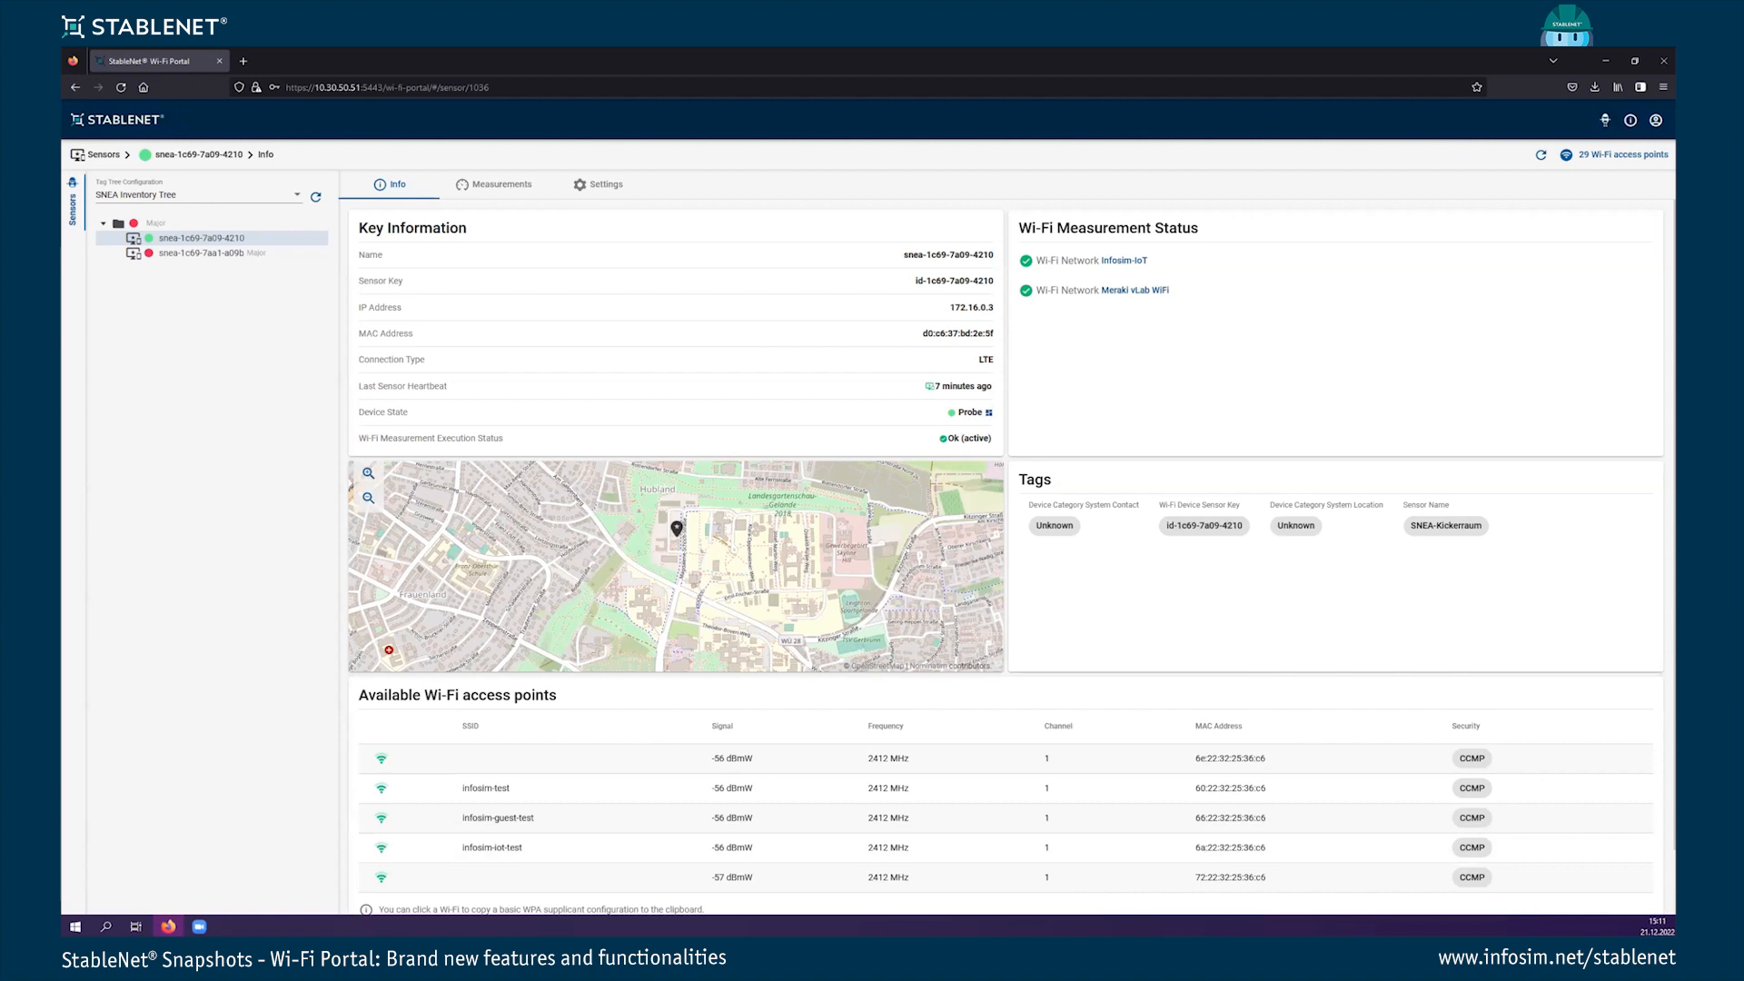
Sign out, then sign in as the other user with the saved username and pasted password
left_click(1658, 121)
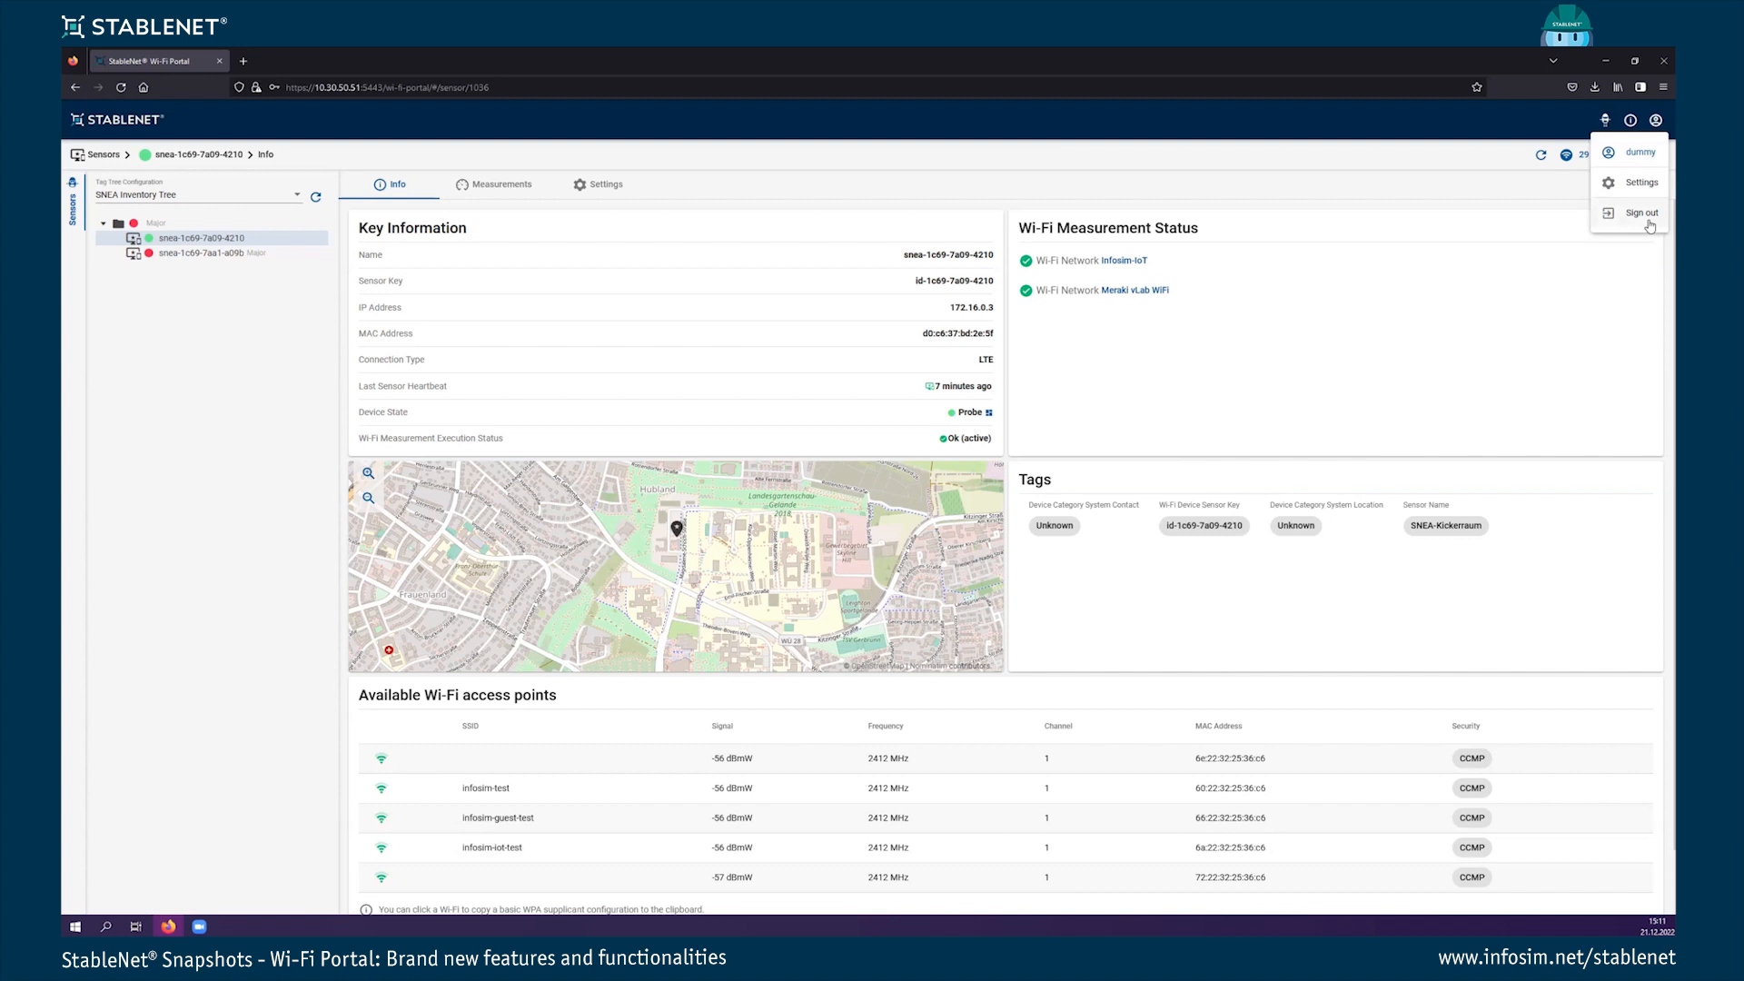
left_click(1647, 214)
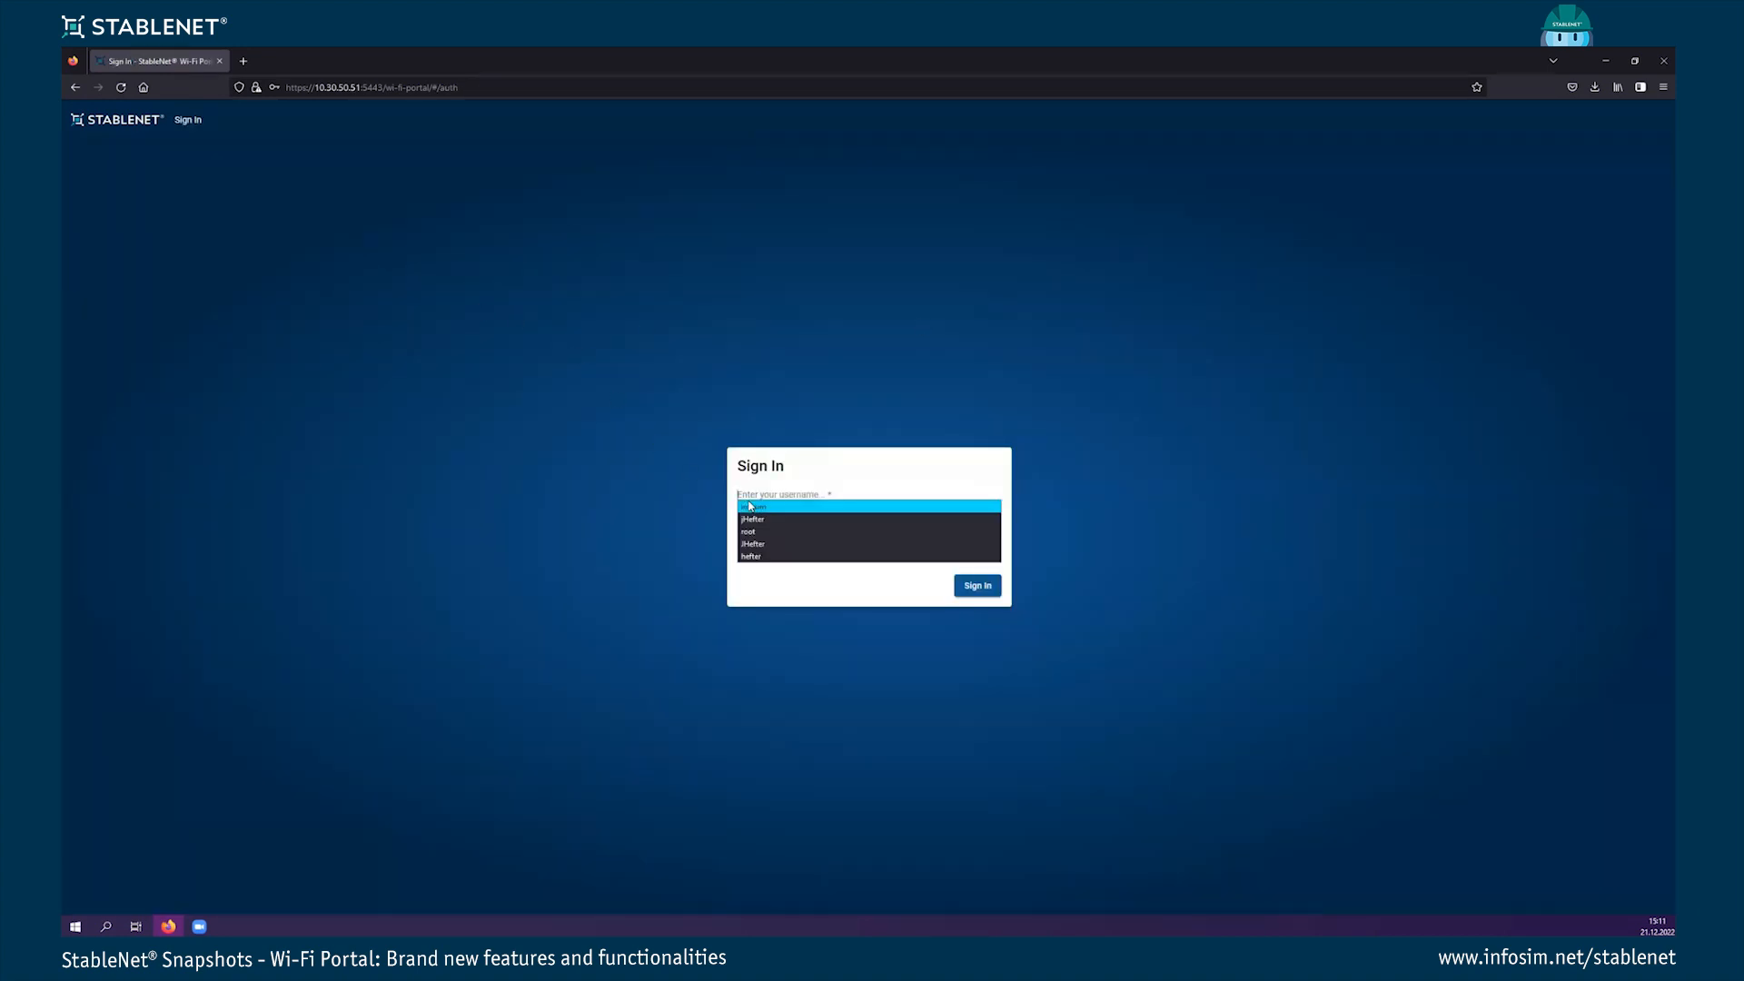
left_click(750, 506)
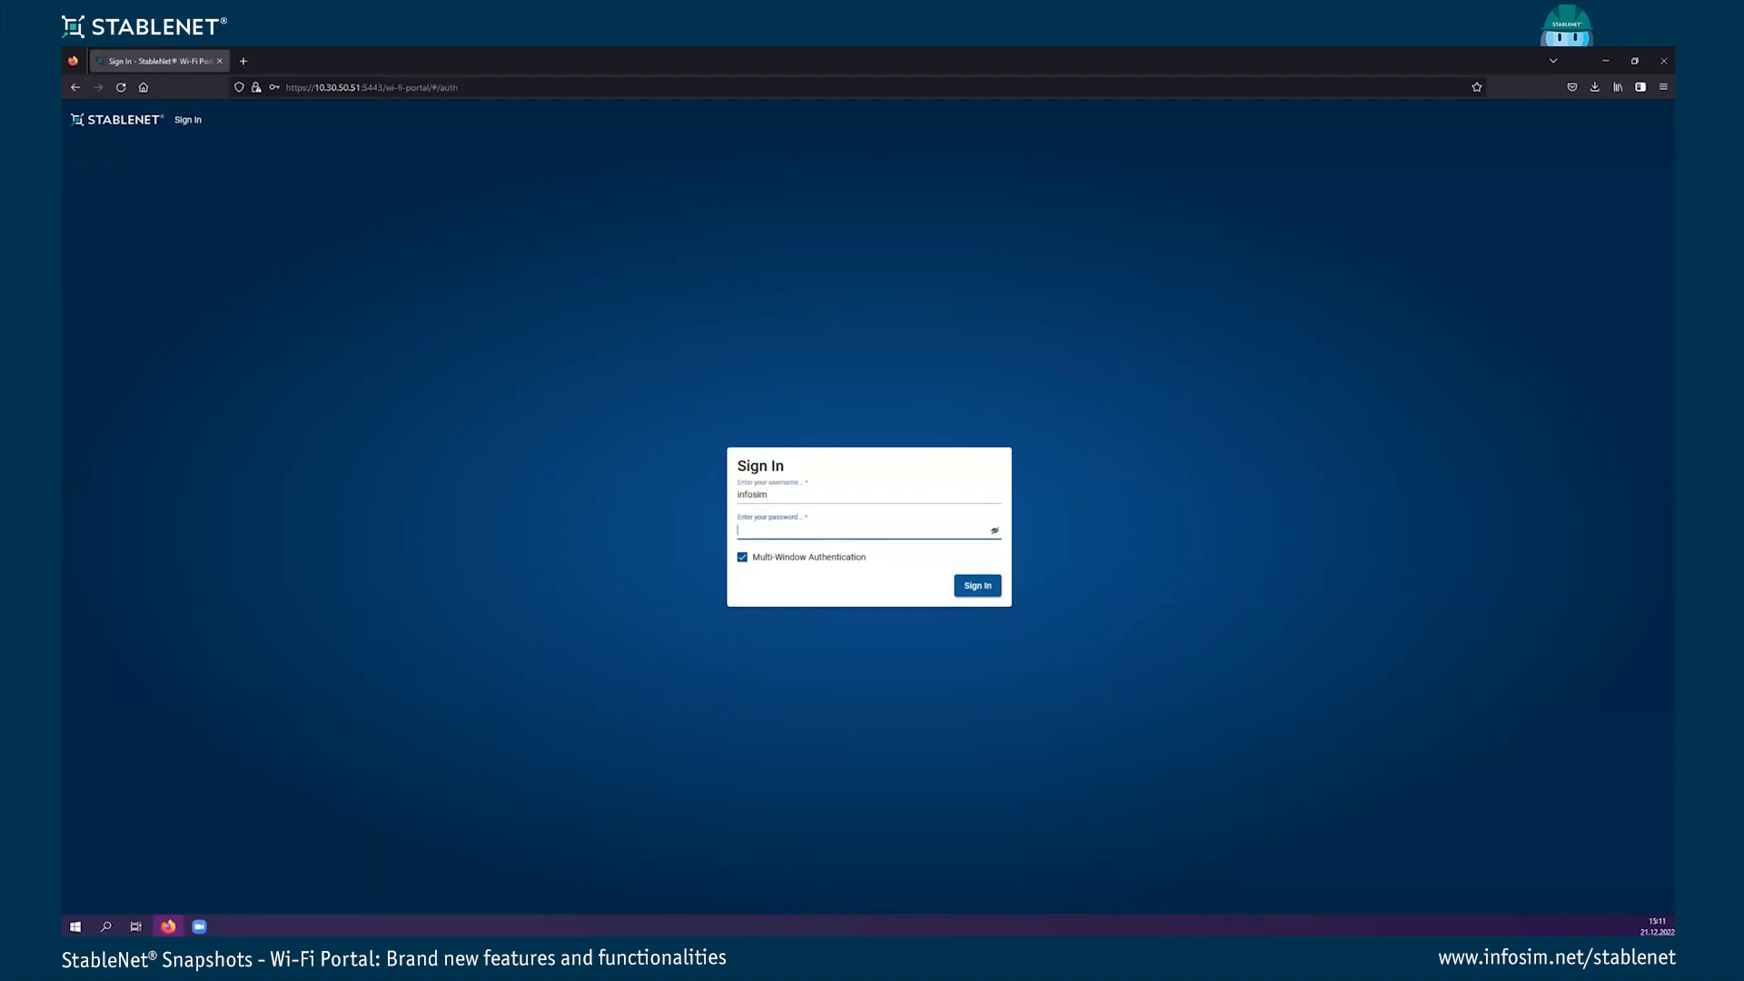
key("alt+Tab")
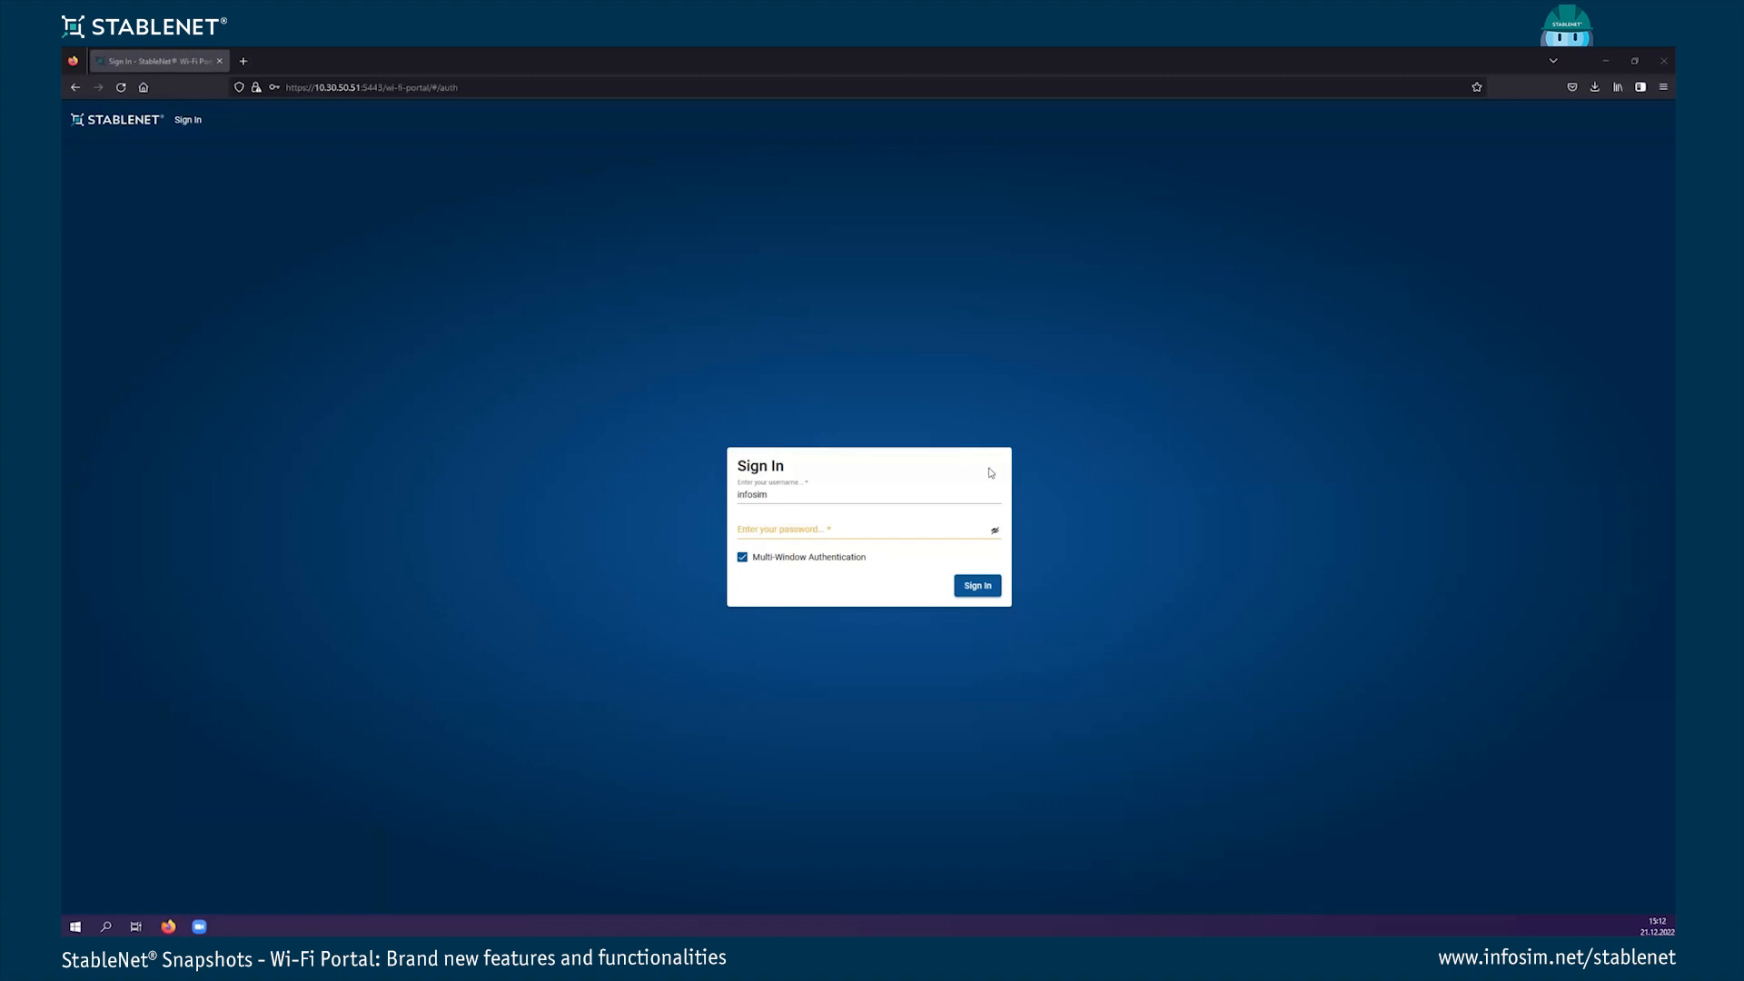
left_click(857, 530)
key("ctrl+v")
left_click(972, 587)
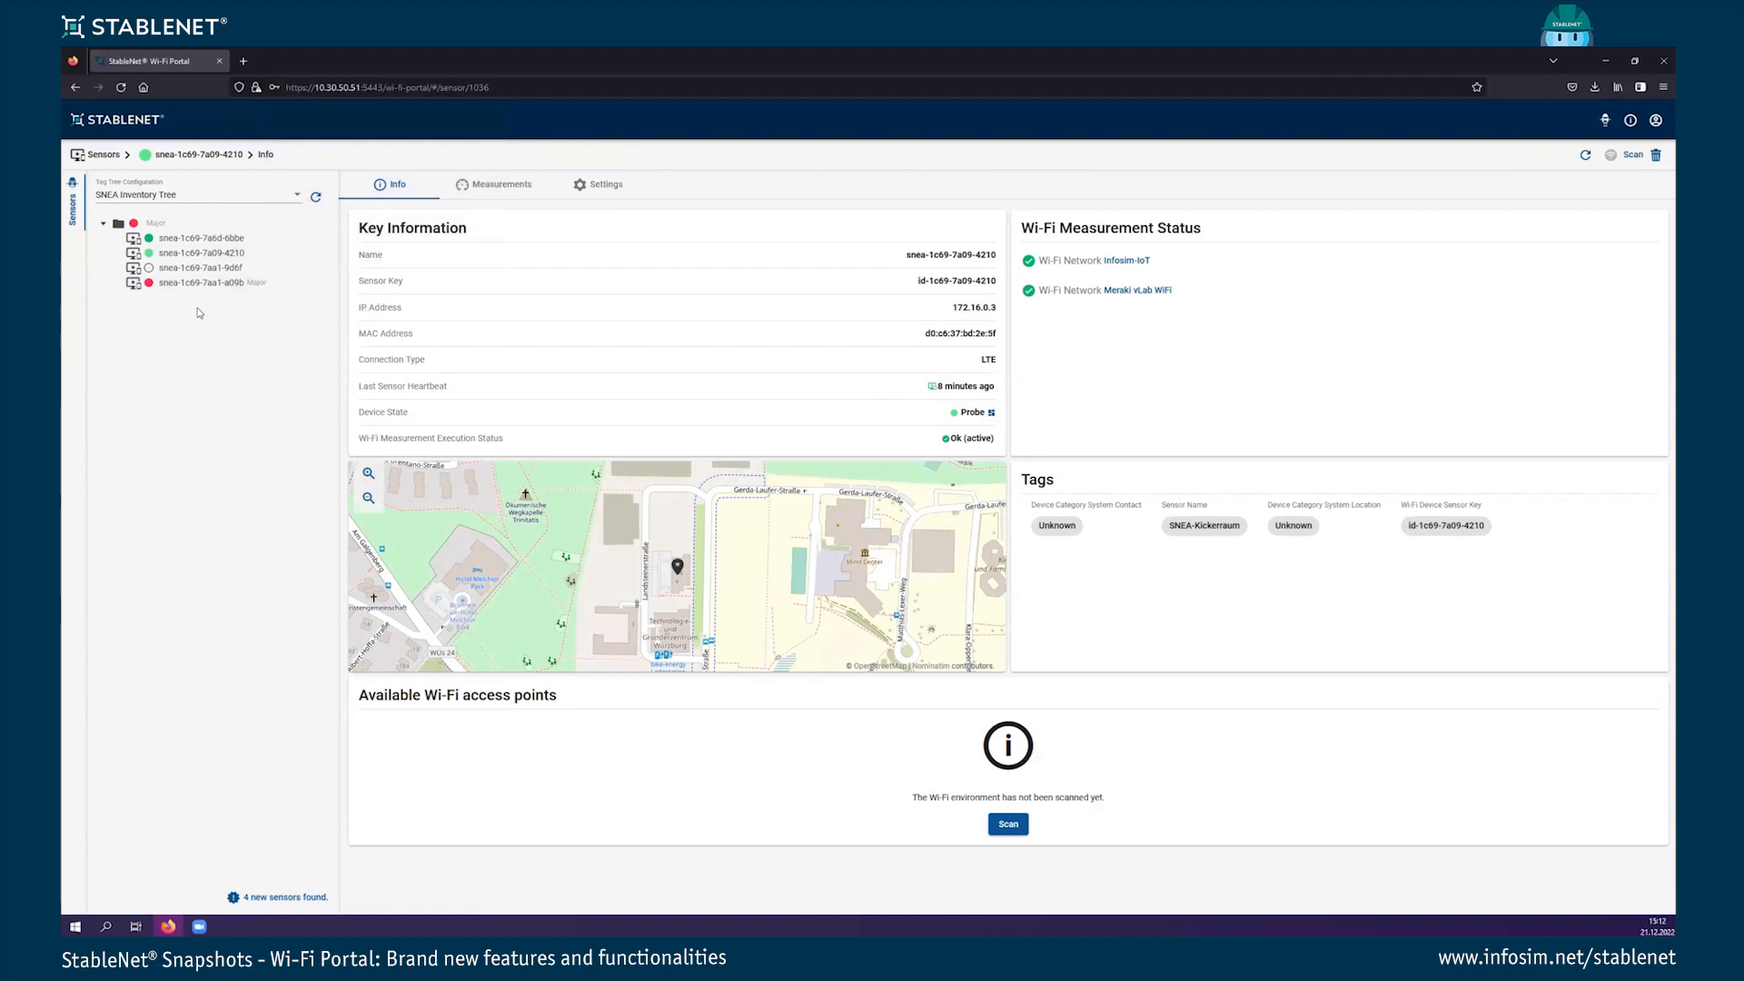
Select sensor snea-1c69-7a6d-6bbe and confirm its Connection Type is Ethernet
left_click(241, 240)
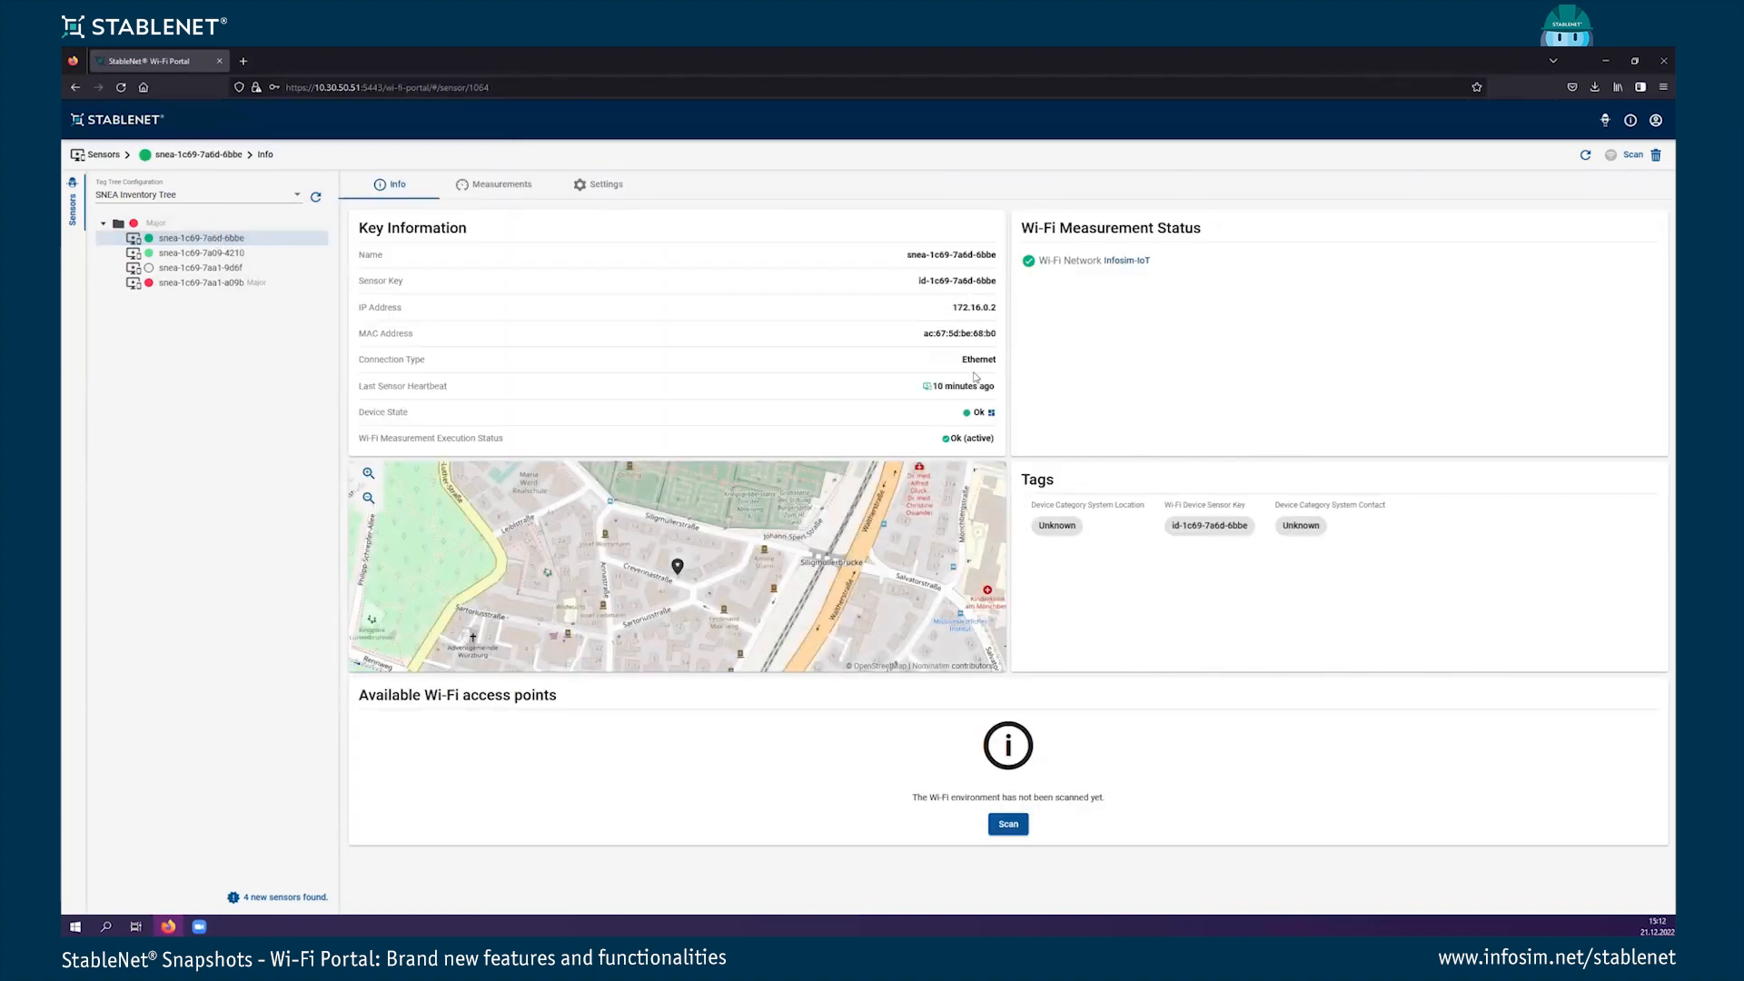
double_click(400, 359)
double_click(979, 359)
left_click(1059, 355)
Inspect the Infosim-IoT PSK and supplicant settings, then go through Measurements back to the Info overview
left_click(601, 185)
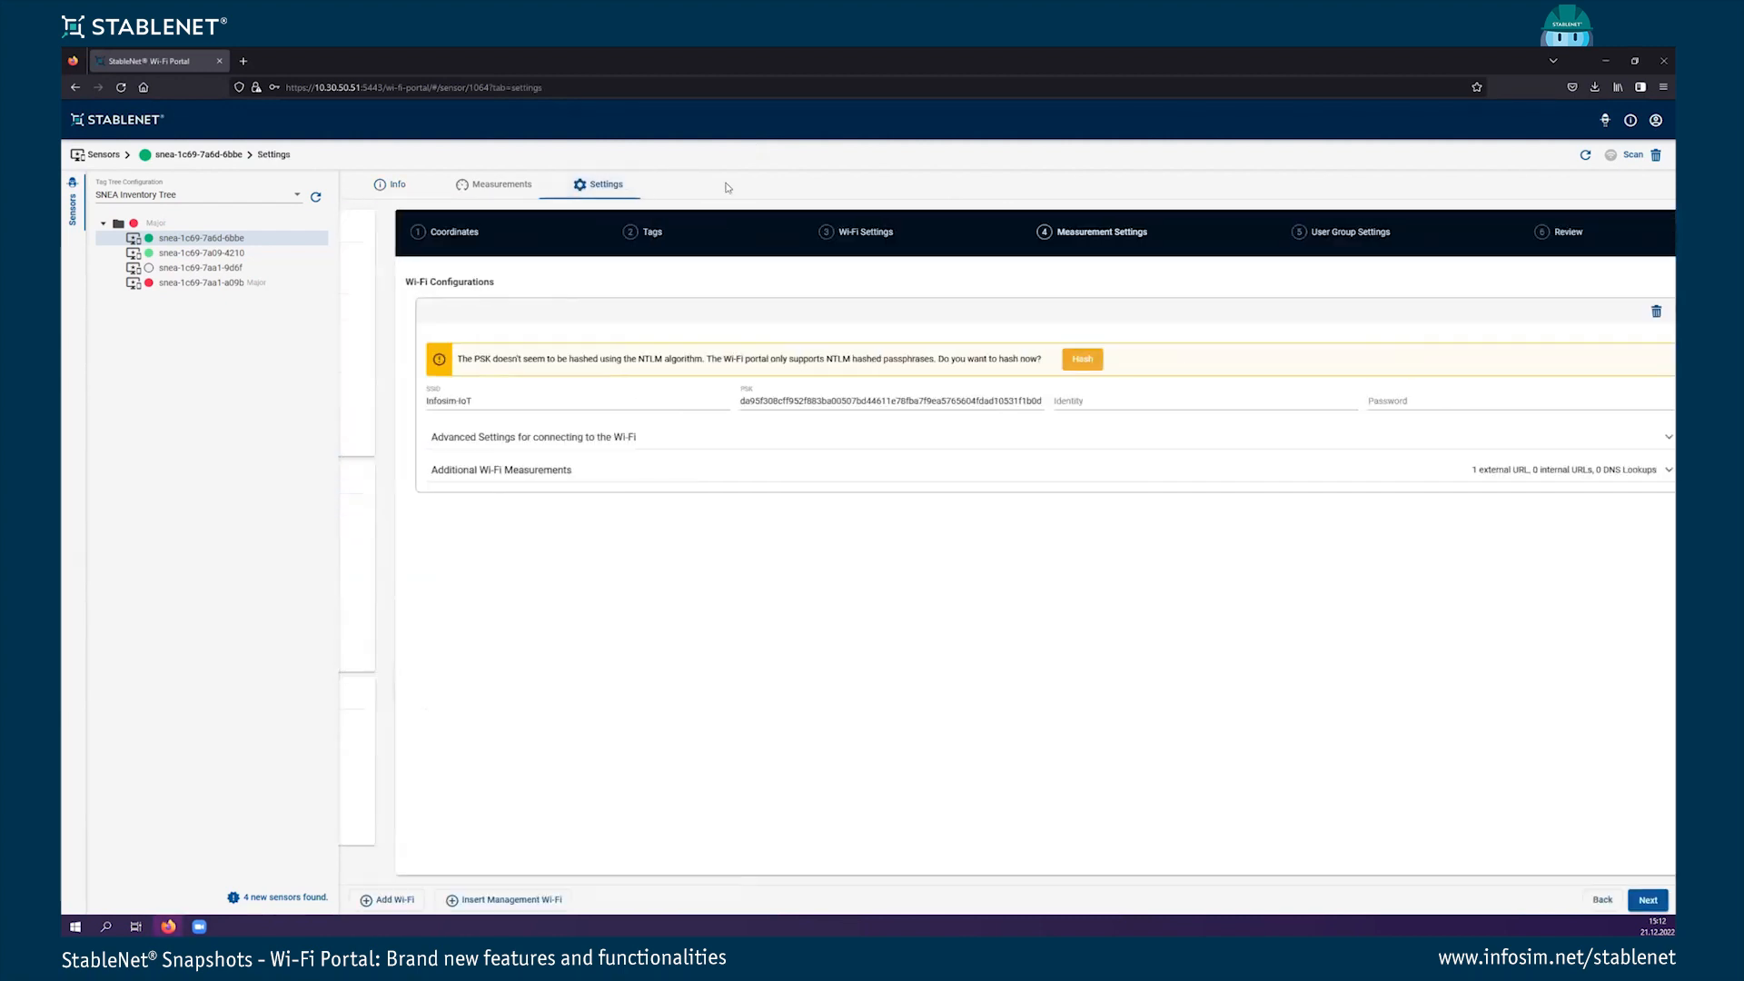
left_click(815, 232)
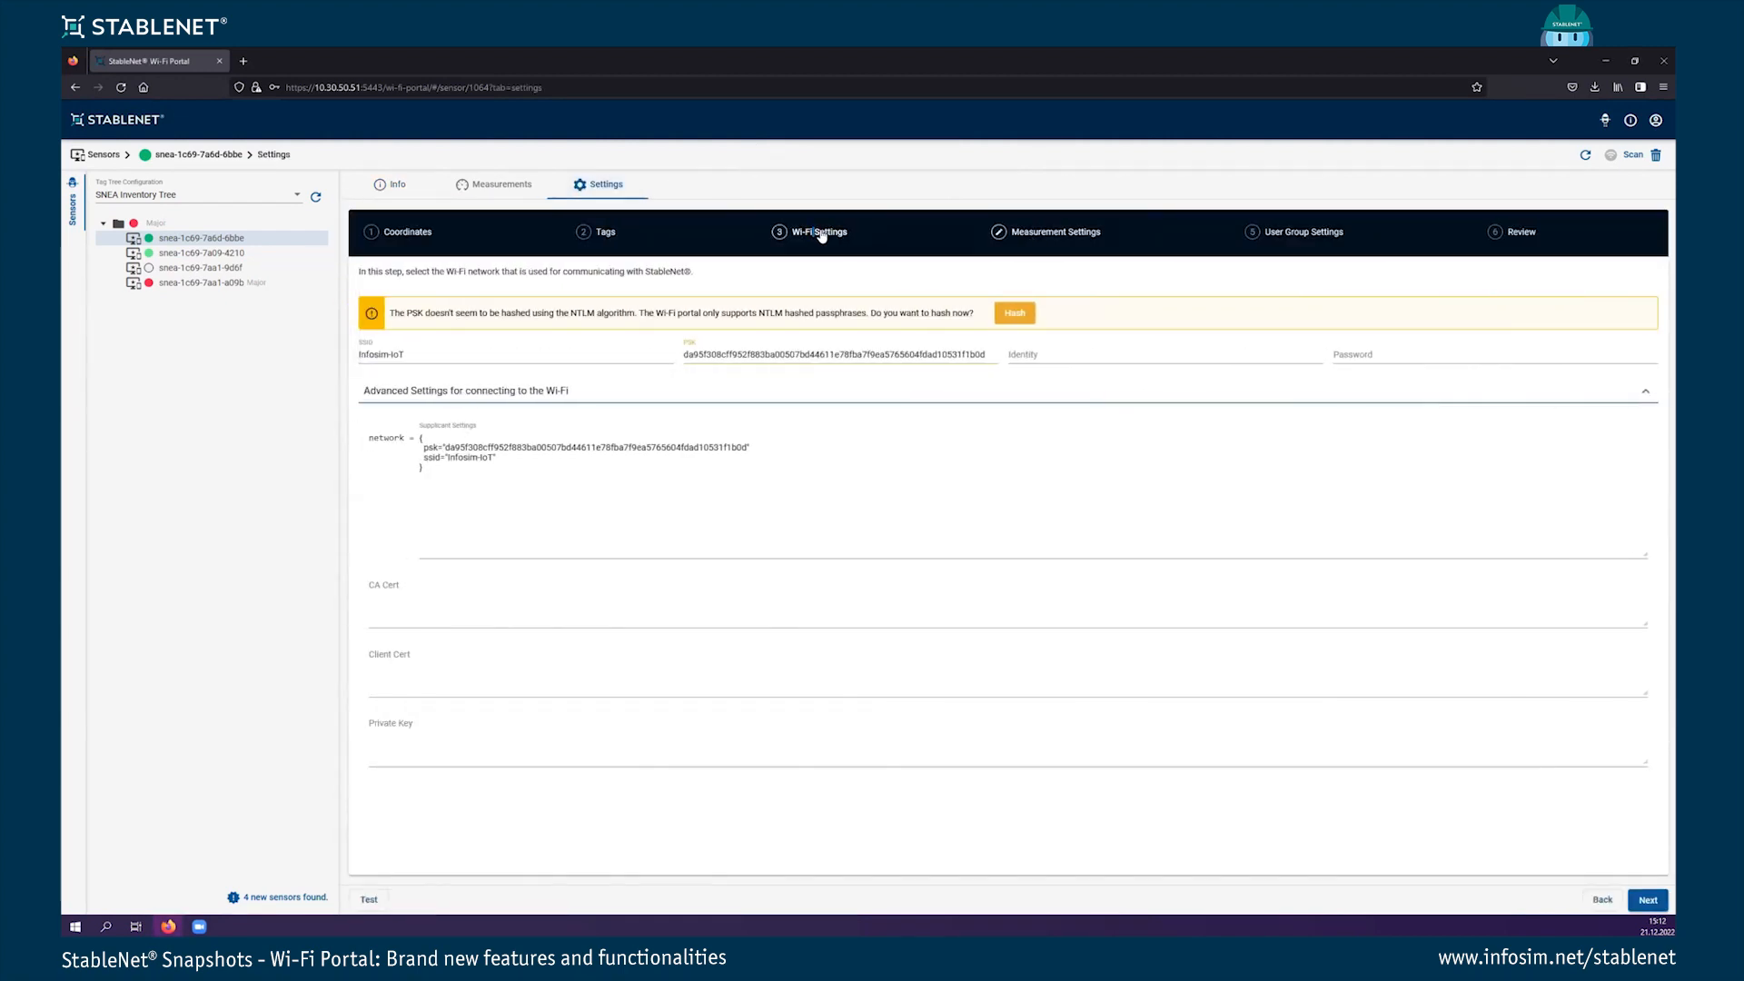
double_click(804, 352)
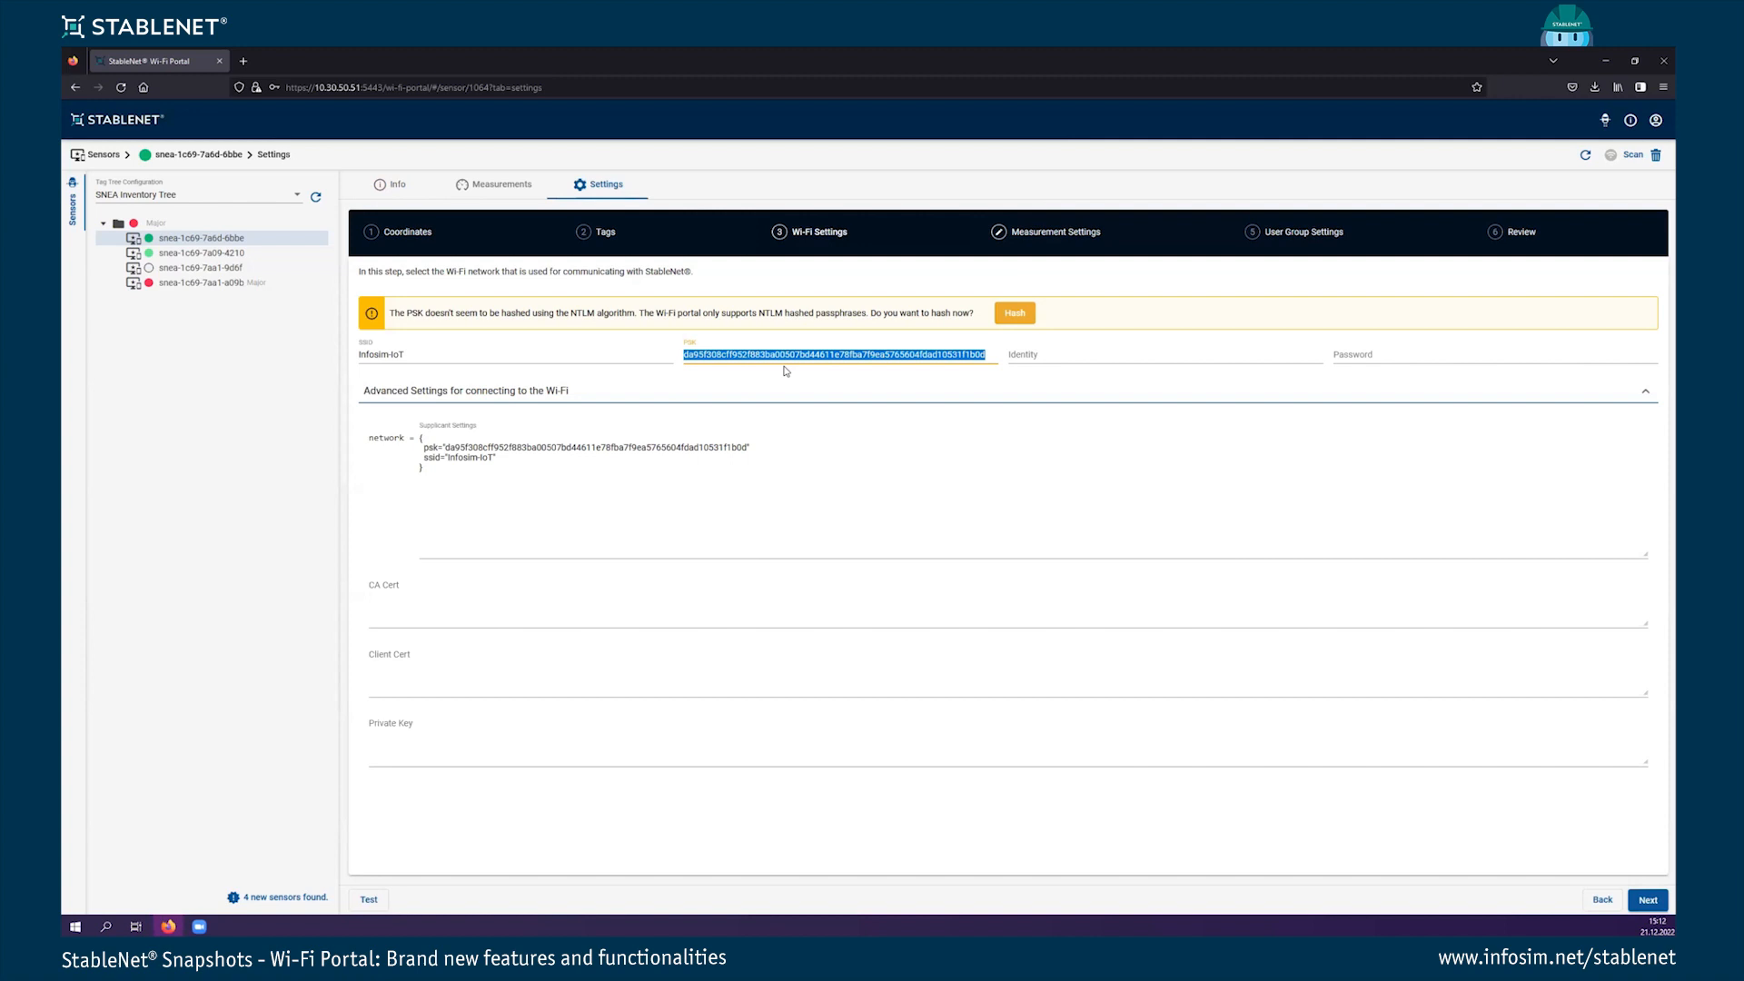
left_click(832, 482)
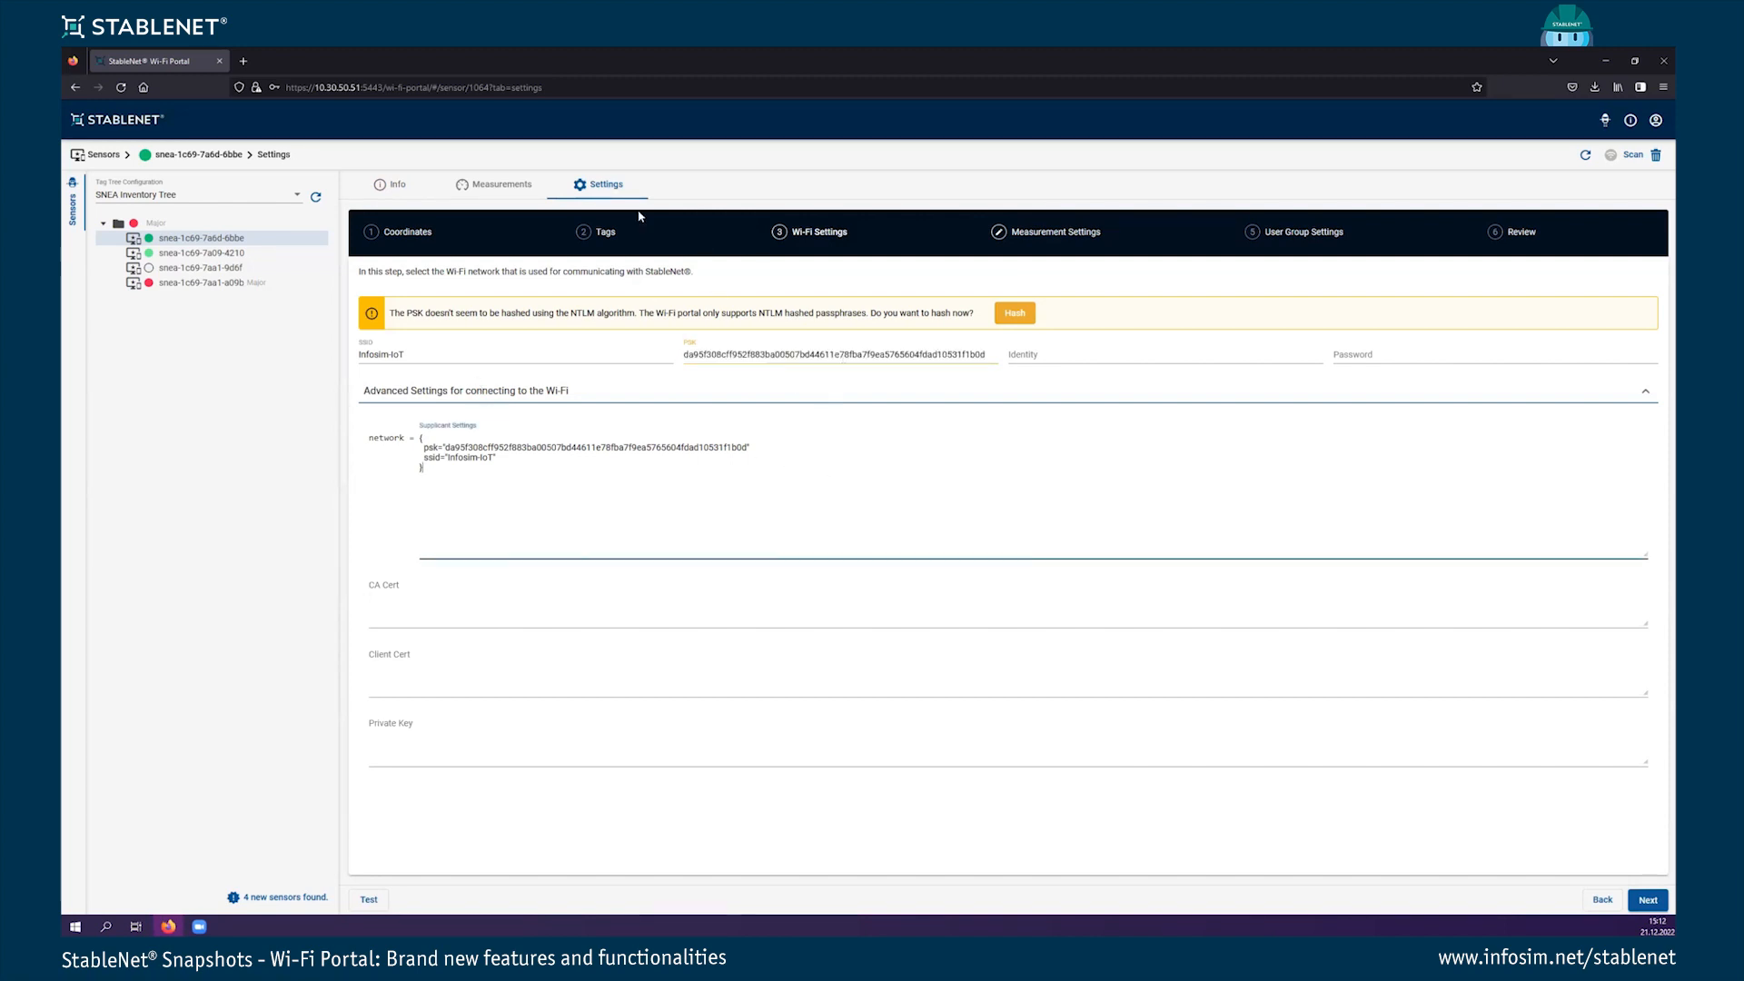
left_click(514, 190)
left_click(396, 186)
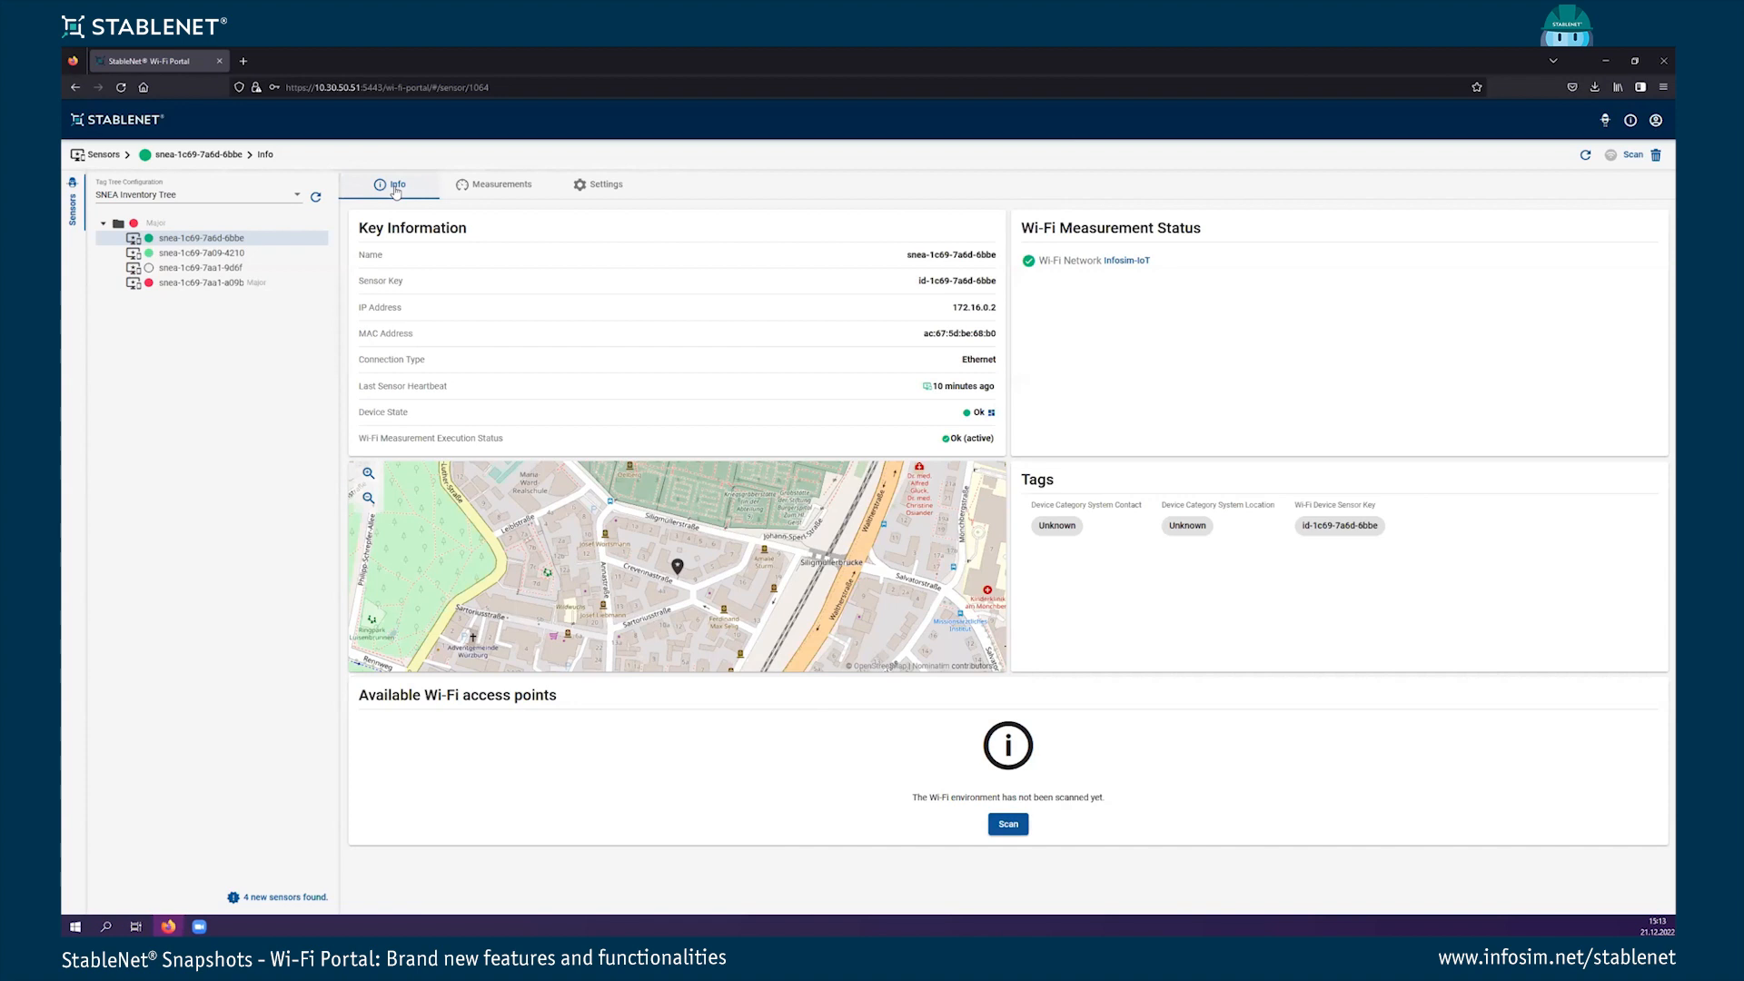
Factory-reset sensor snea-1c69-7a6d-6bbe from the header's trash icon and confirm Reset
left_click(1657, 155)
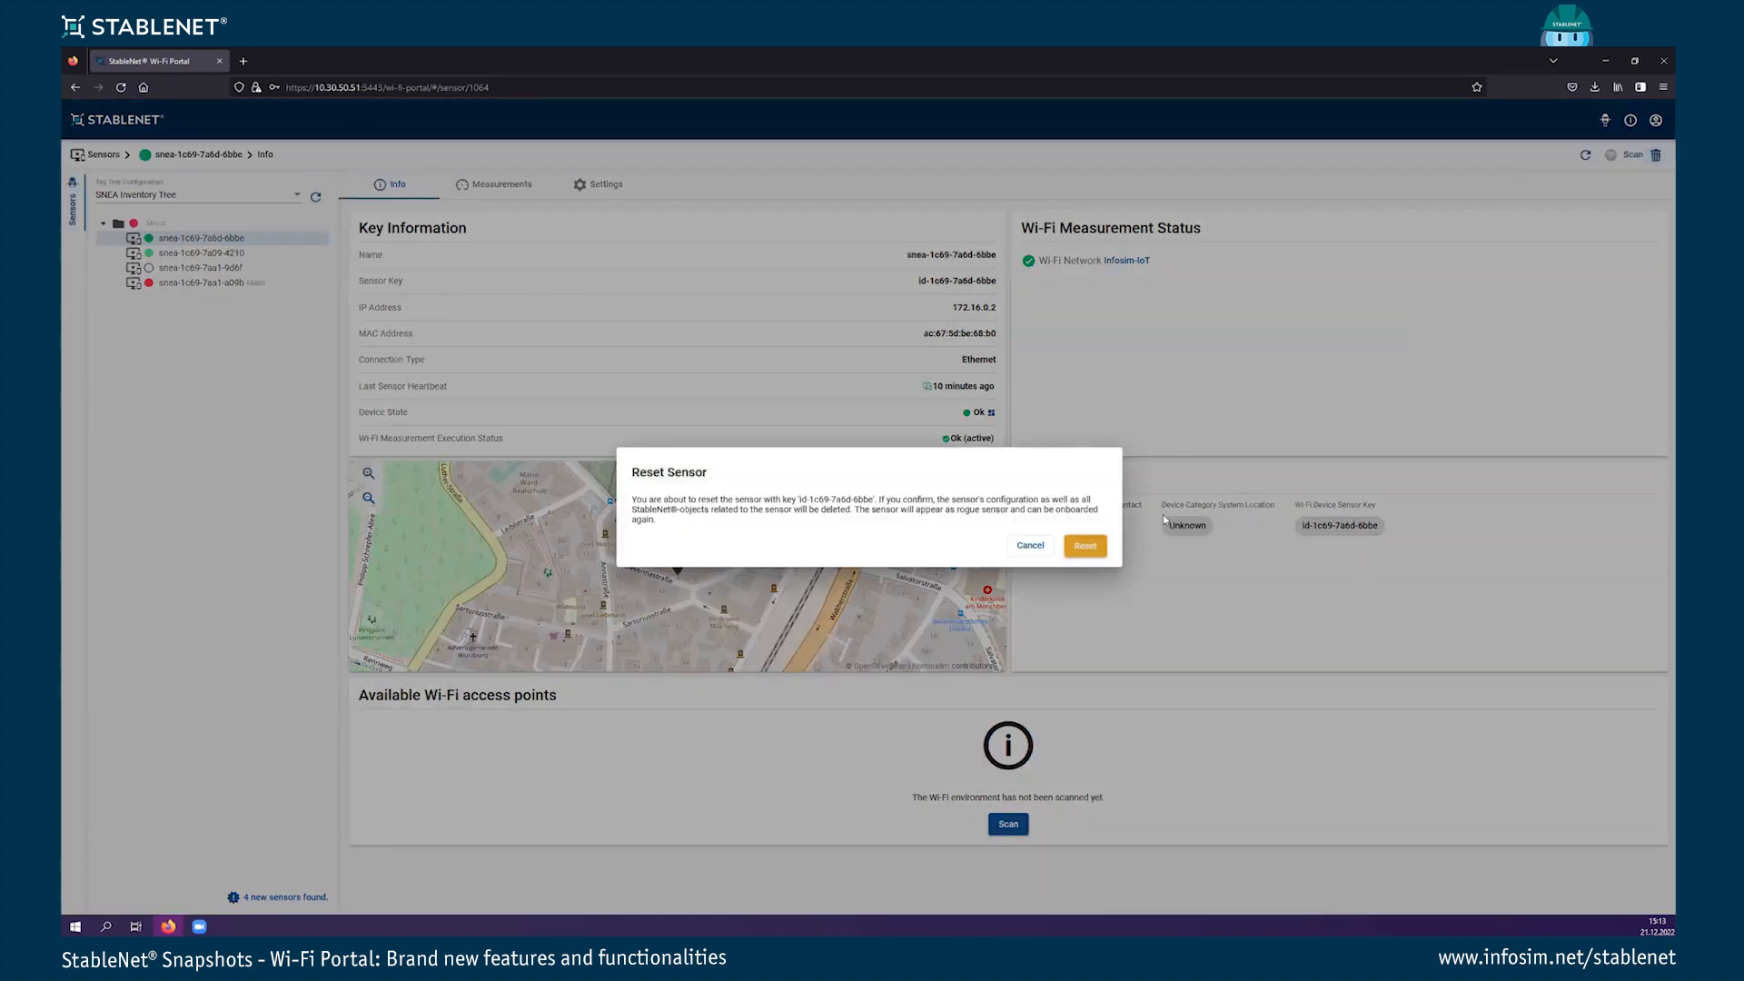
left_click(1100, 551)
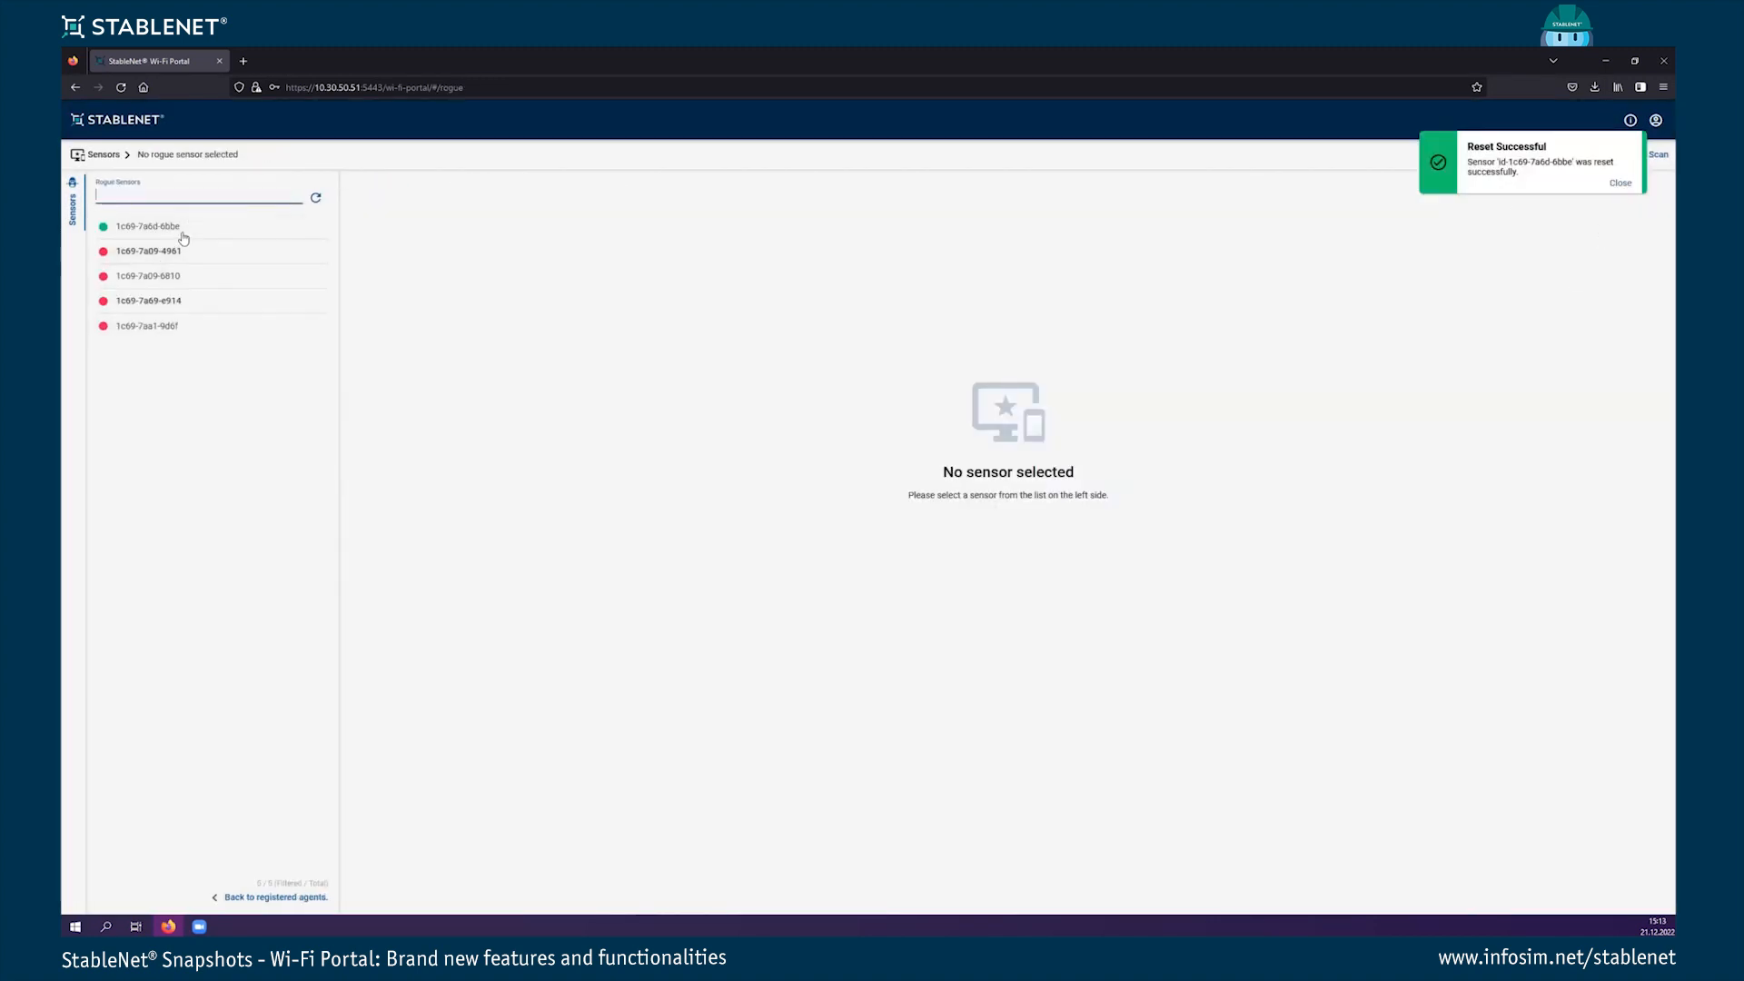
Onboard rogue sensor 1c69-7a6d-6bbe past Coordinates and Tags, then start editing the empty supplicant settings
left_click(190, 238)
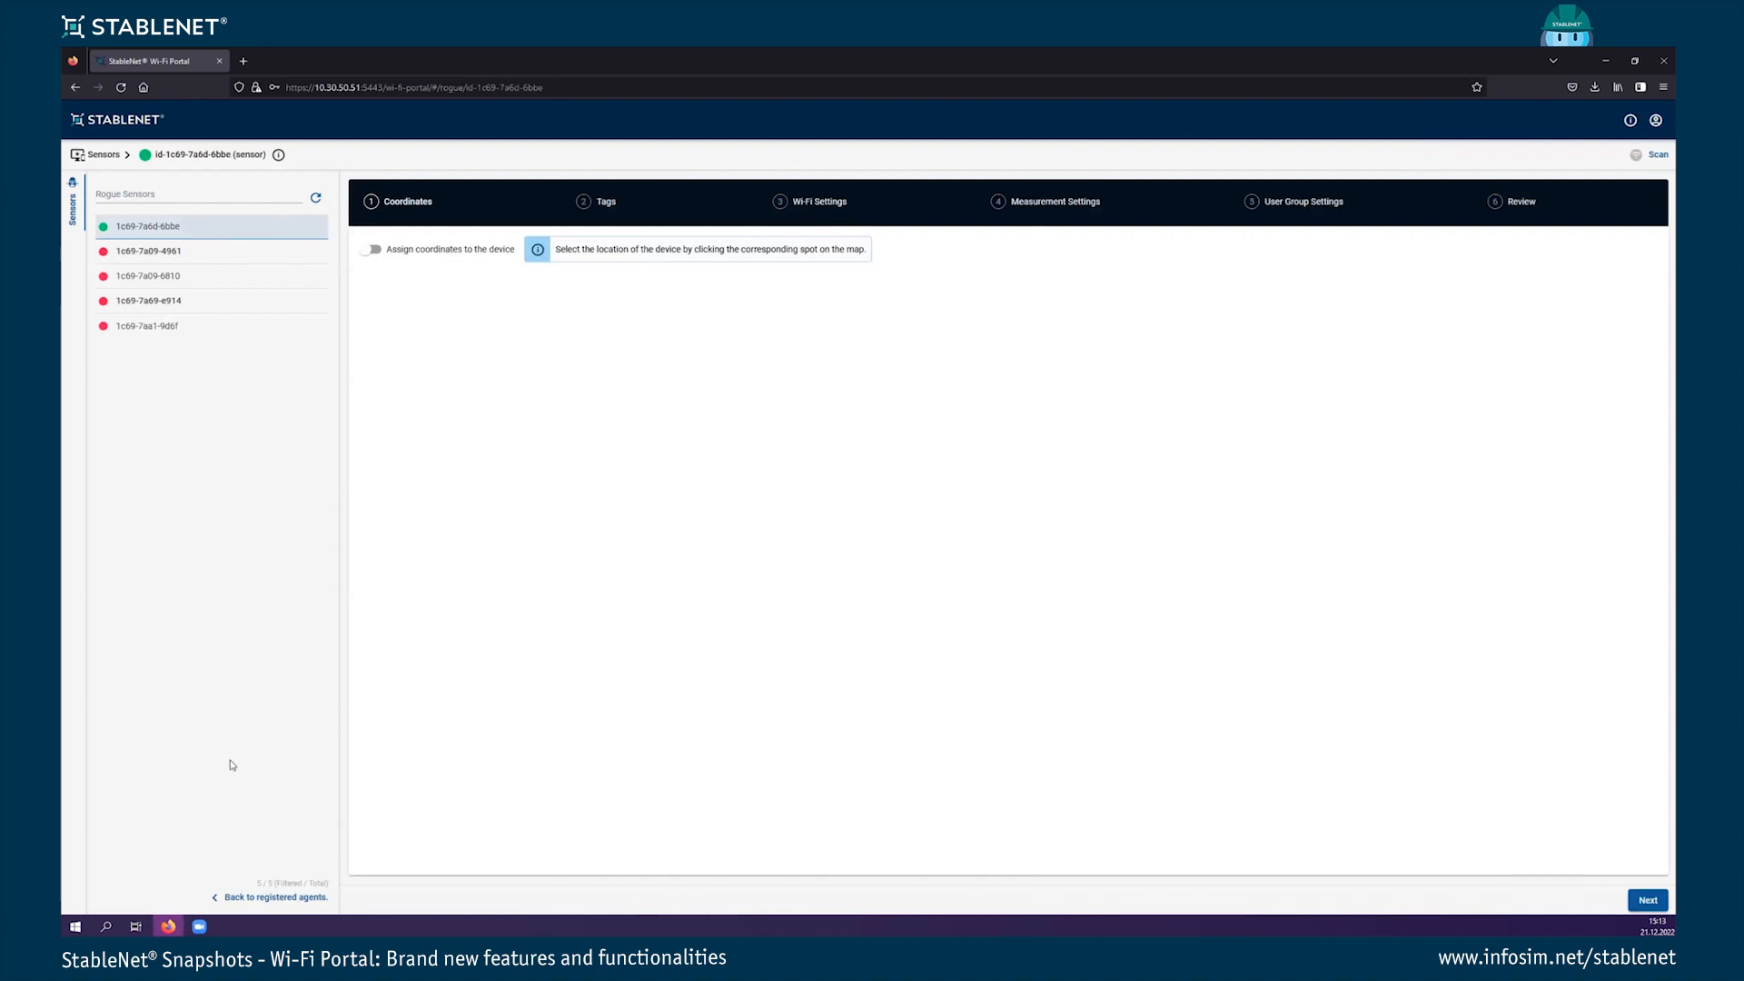
left_click(652, 216)
left_click(827, 213)
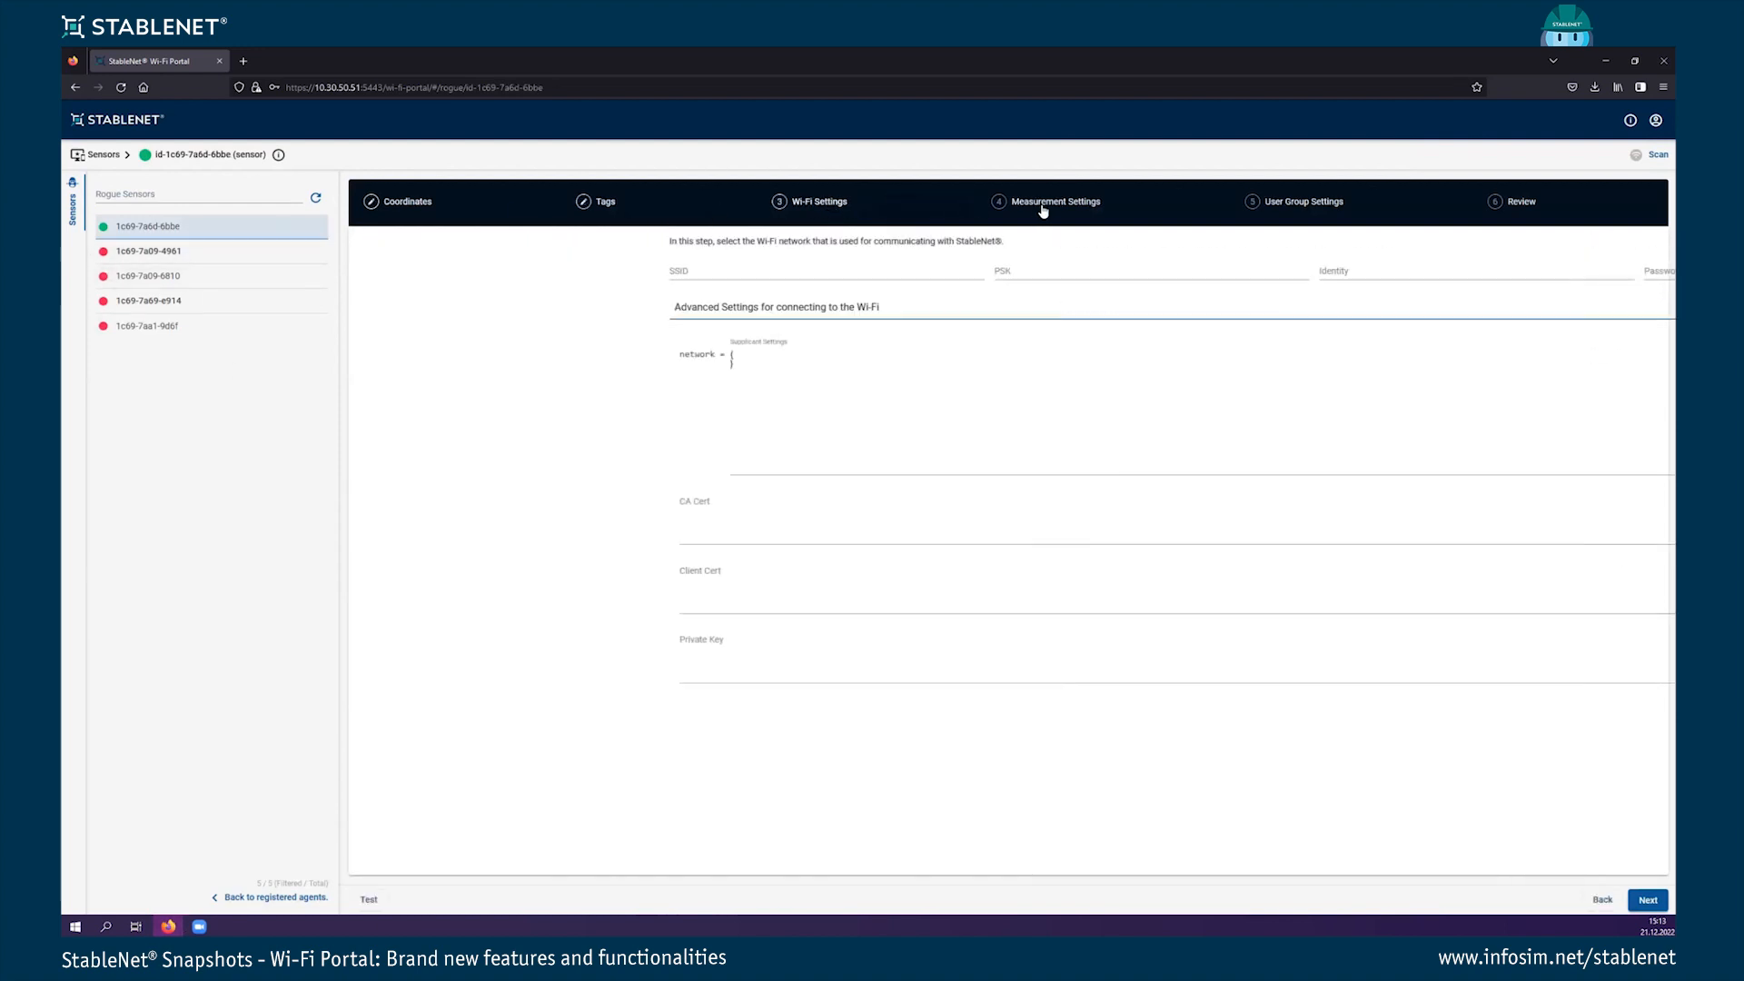
left_click(461, 406)
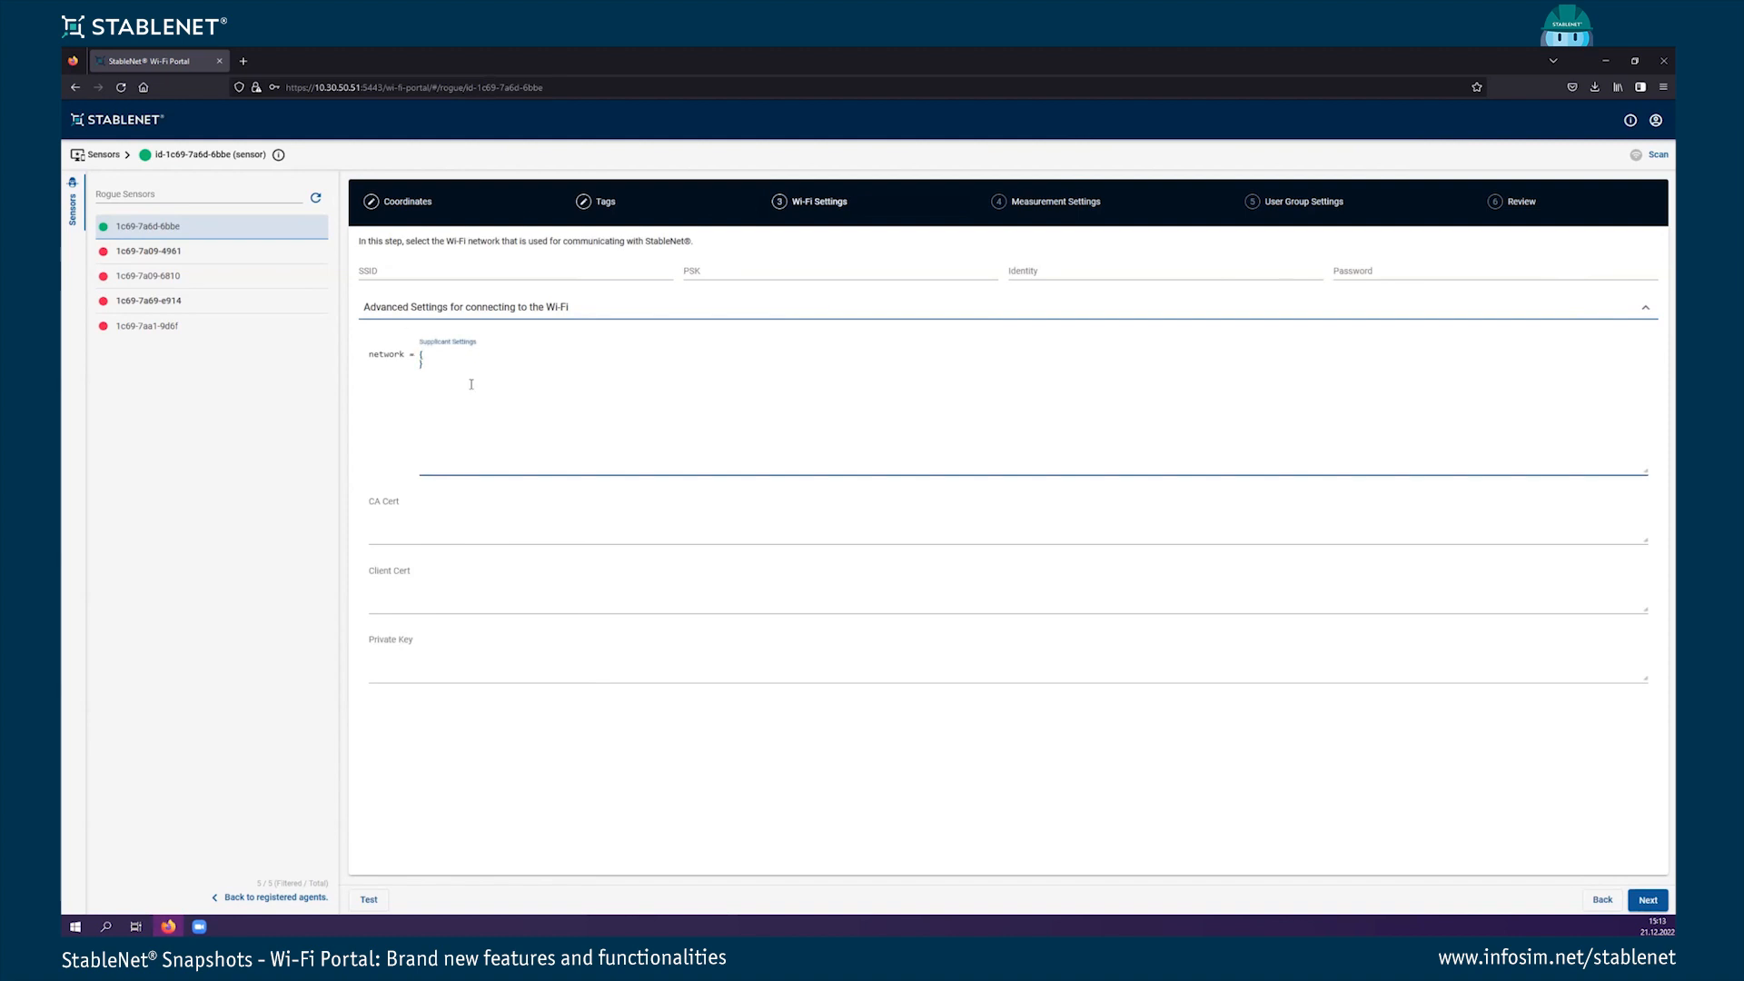
left_click(178, 234)
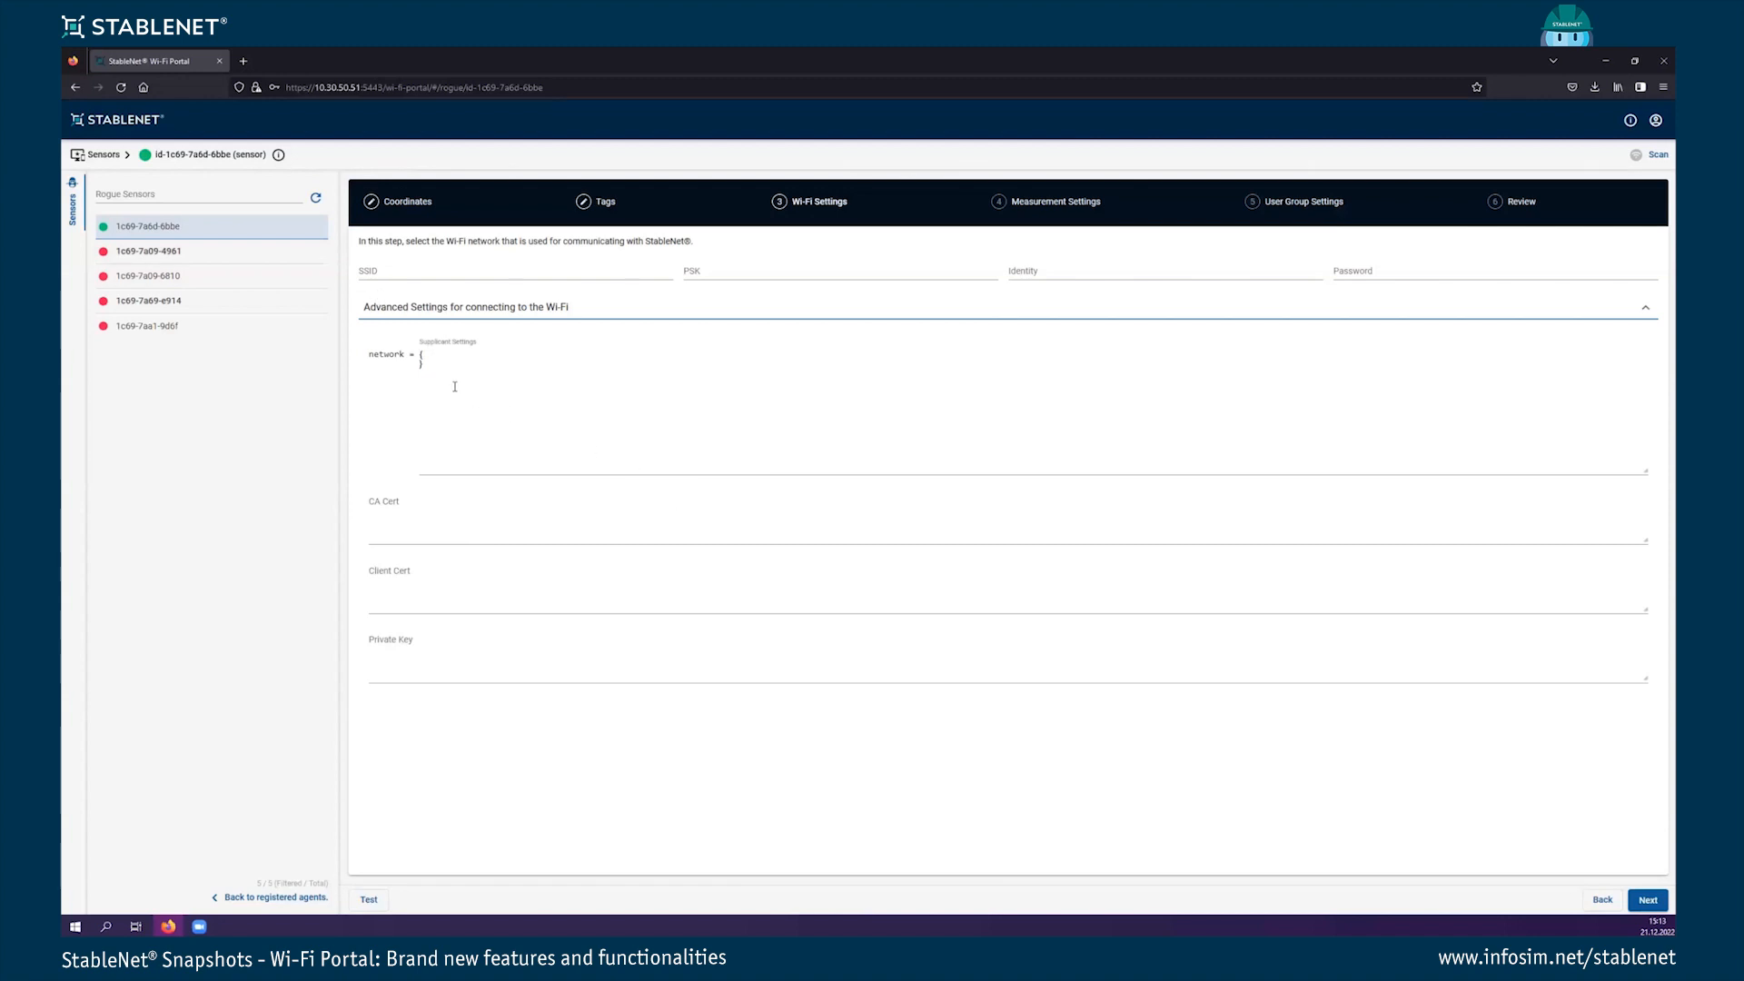
left_click(502, 382)
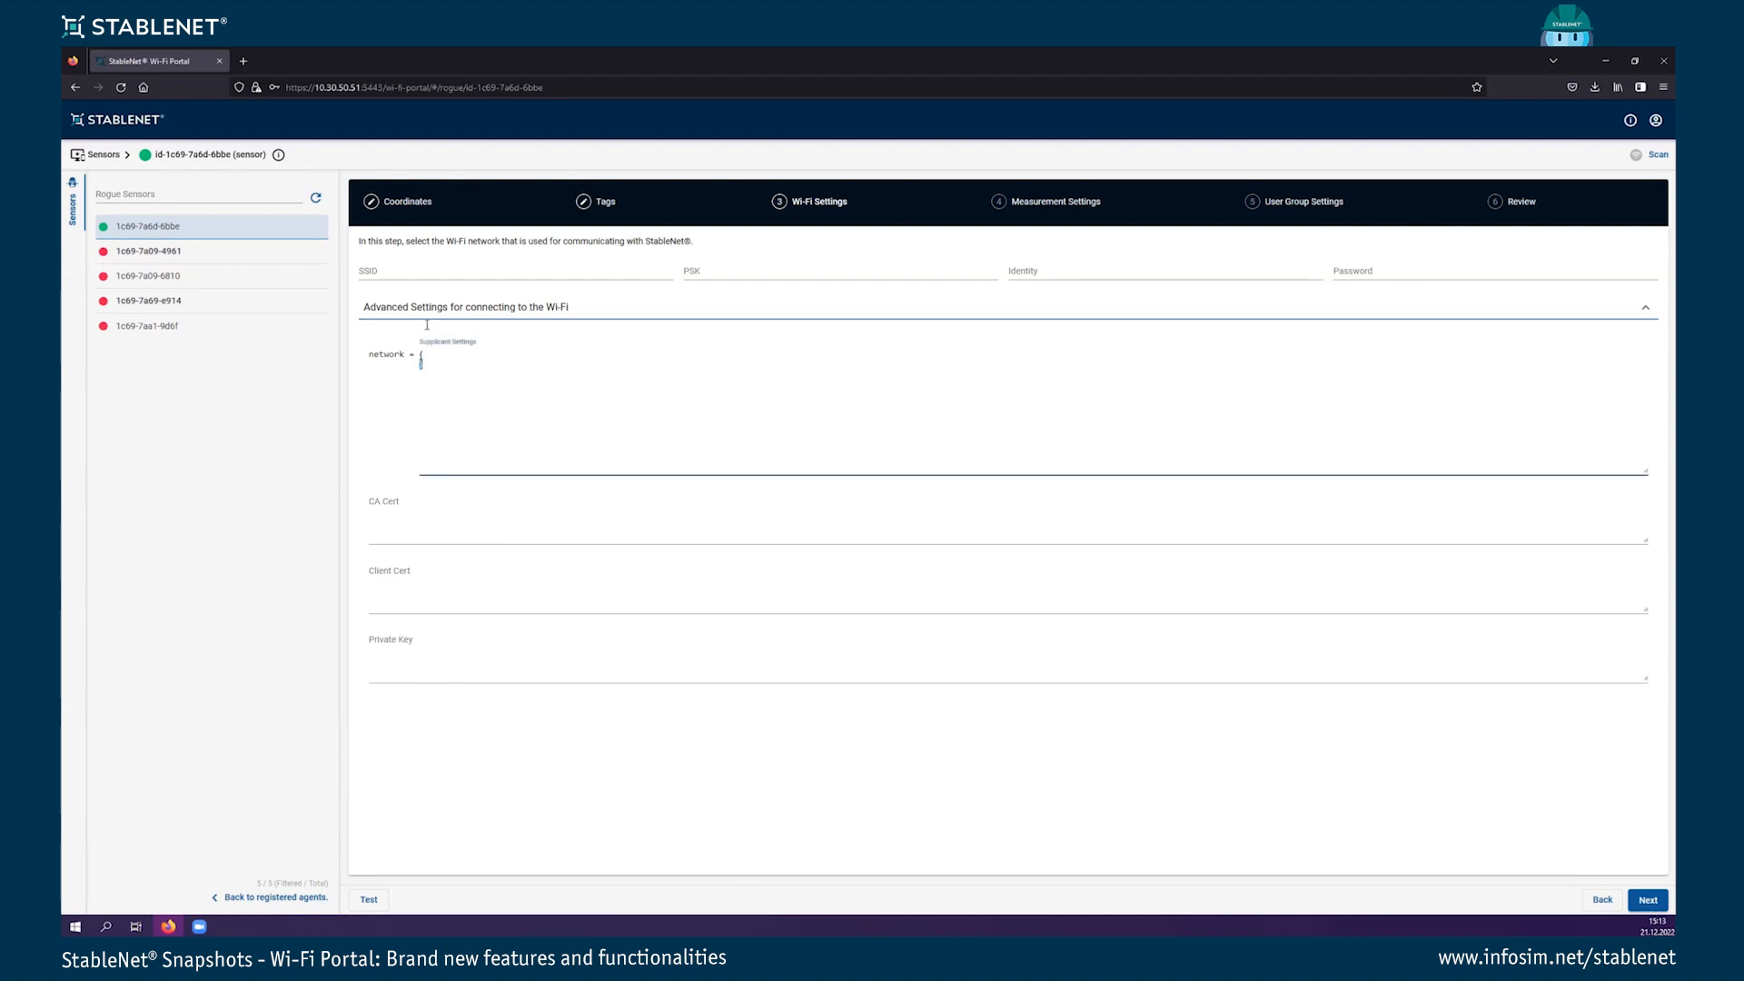
left_click(570, 395)
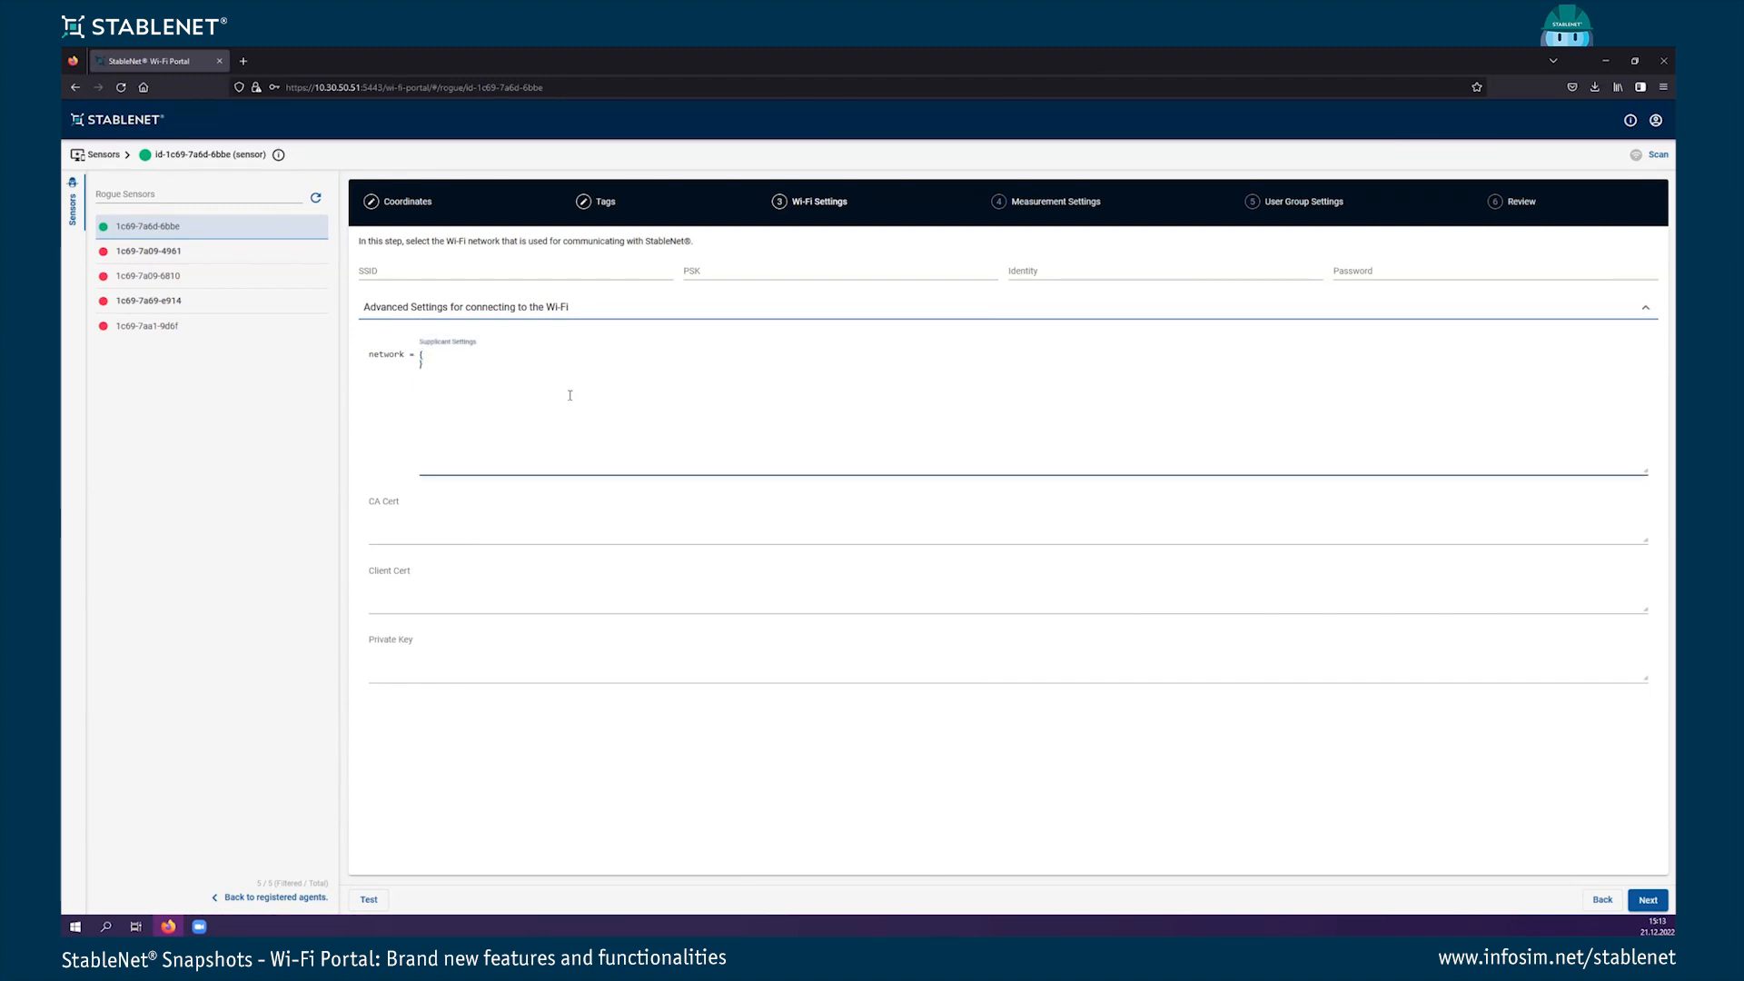